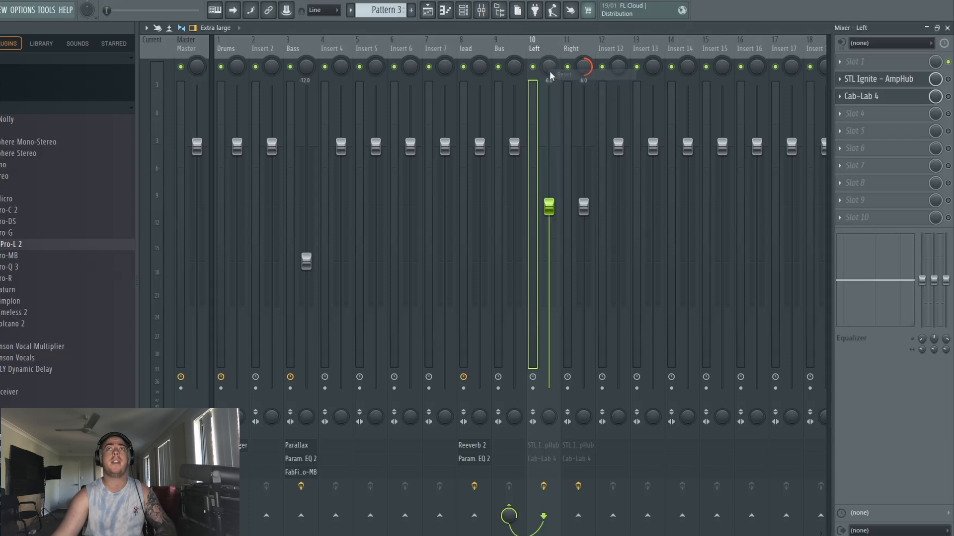
# Step: Pan the Left mixer track to the left, opposite the Right track, and inspect how both guitar tracks route into the Bus
pyautogui.click(570, 48)
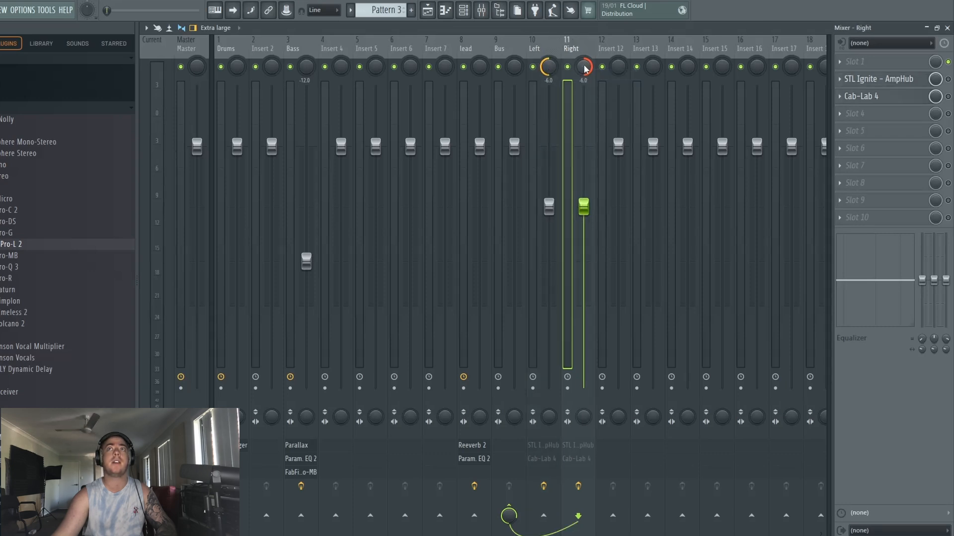
pyautogui.click(550, 44)
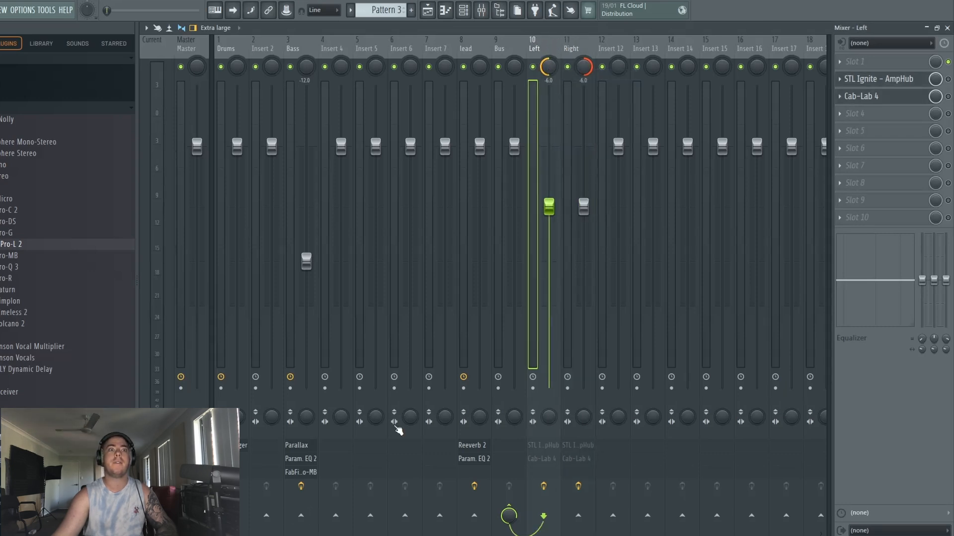
pyautogui.click(502, 48)
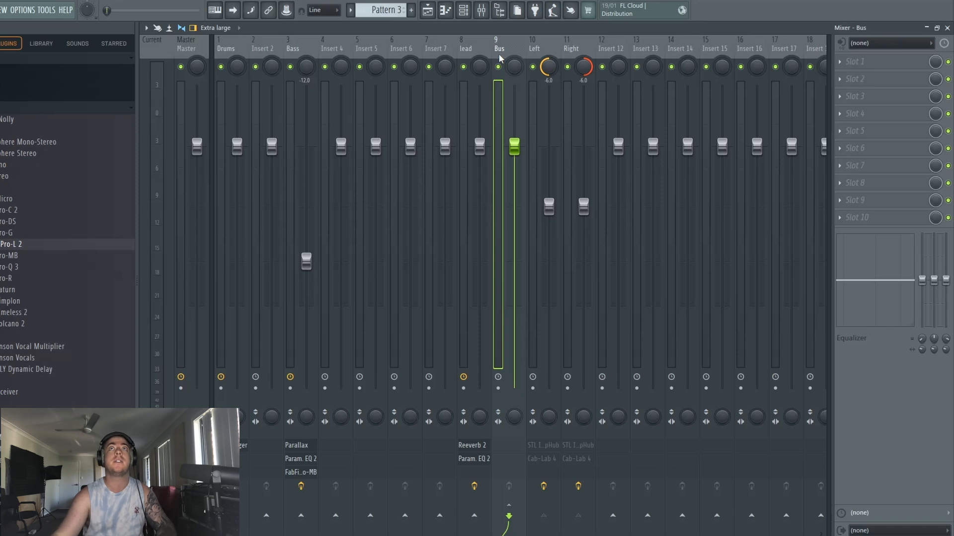
pyautogui.click(535, 48)
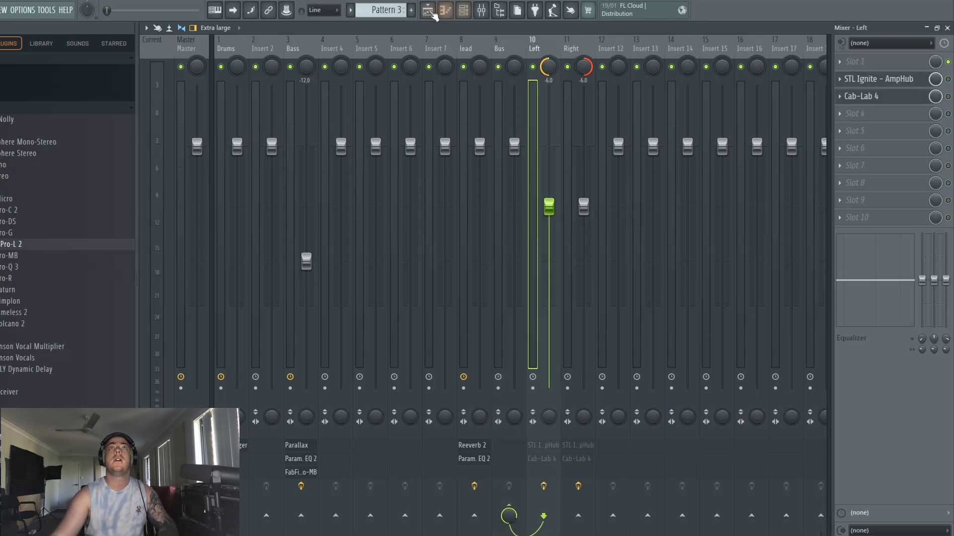
pyautogui.click(428, 10)
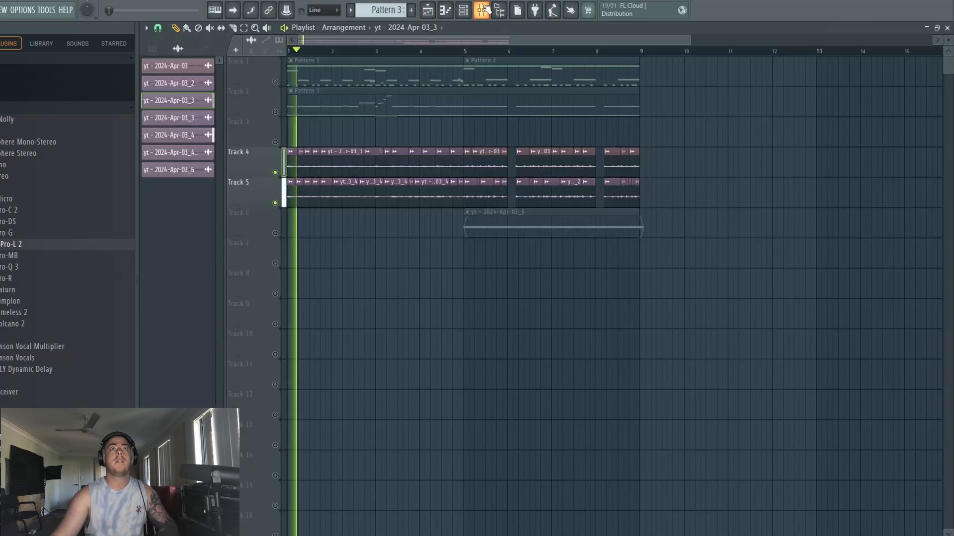
# Step: Reset the volume faders of the Left and Right mixer tracks to their default level
pyautogui.click(481, 10)
pyautogui.rightClick(553, 215)
pyautogui.click(563, 215)
pyautogui.rightClick(582, 204)
pyautogui.click(592, 214)
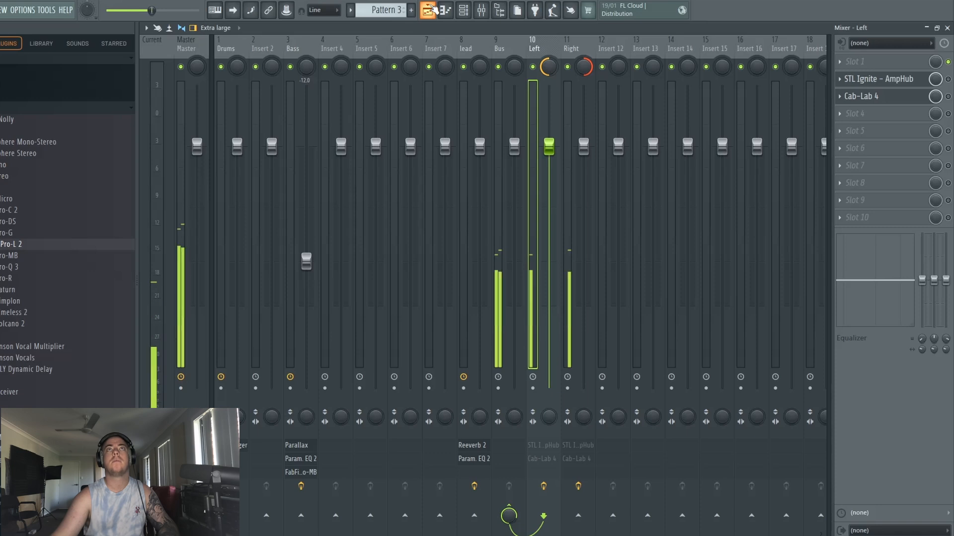
# Step: Examine the edited guitar clips and their waveforms on playlist Tracks 4 and 5
pyautogui.click(429, 10)
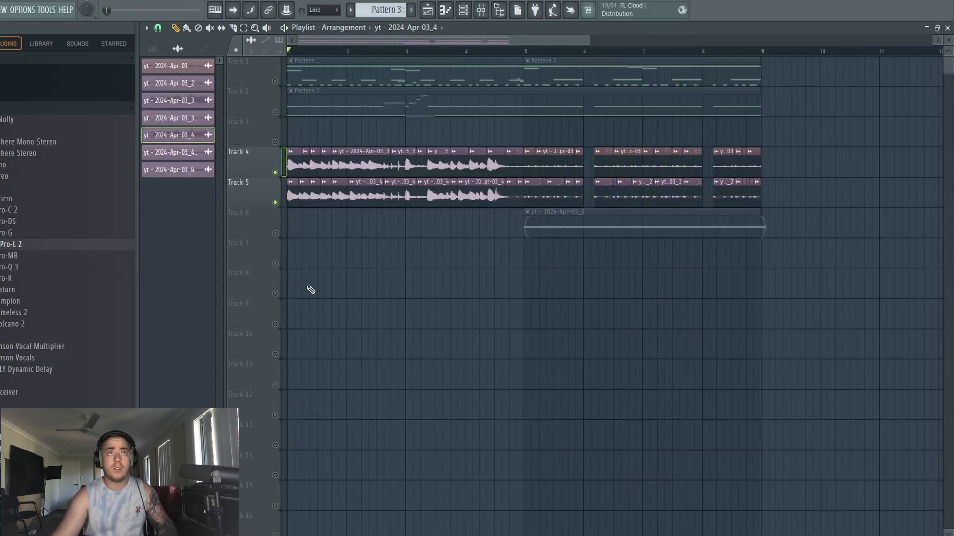
pyautogui.scroll(8, 269, 290)
pyautogui.scroll(-3, 403, 303)
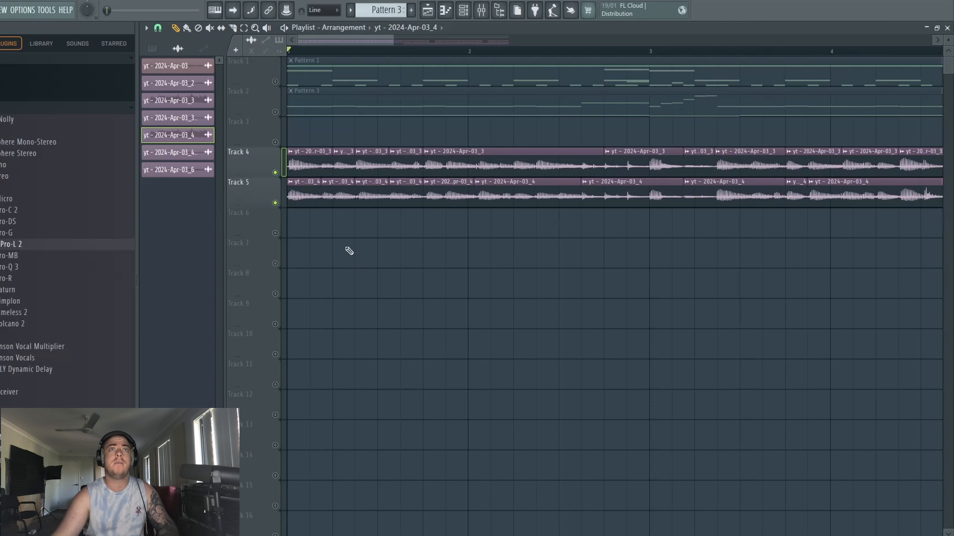
pyautogui.scroll(3, 364, 165)
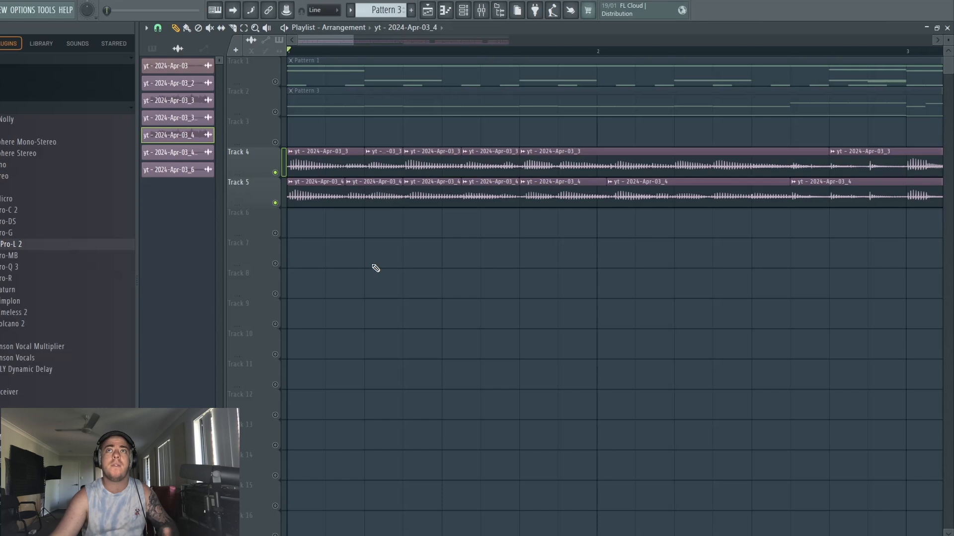
pyautogui.scroll(-1, 371, 223)
pyautogui.scroll(3, 486, 193)
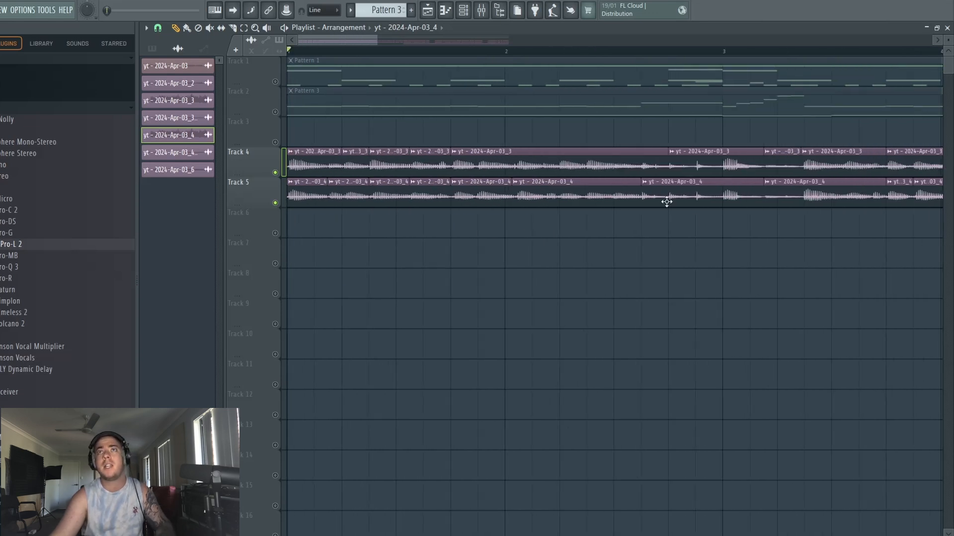
pyautogui.scroll(-4, 645, 276)
pyautogui.scroll(2, 570, 271)
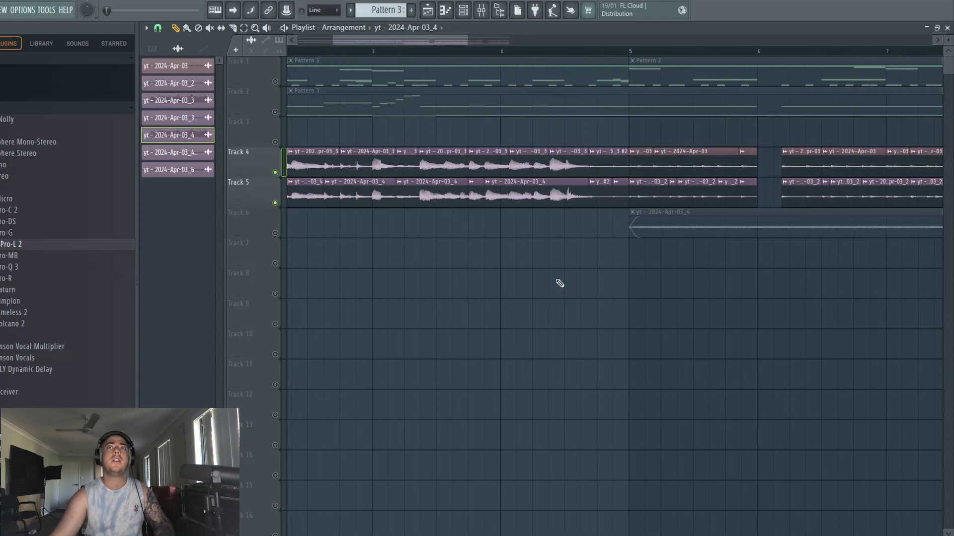
# Step: Turn off normalization for the yt - 2024-Apr-03_3 guitar clip on Track 4 in its channel settings
pyautogui.doubleClick(393, 162)
pyautogui.click(380, 235)
pyautogui.press('Escape')
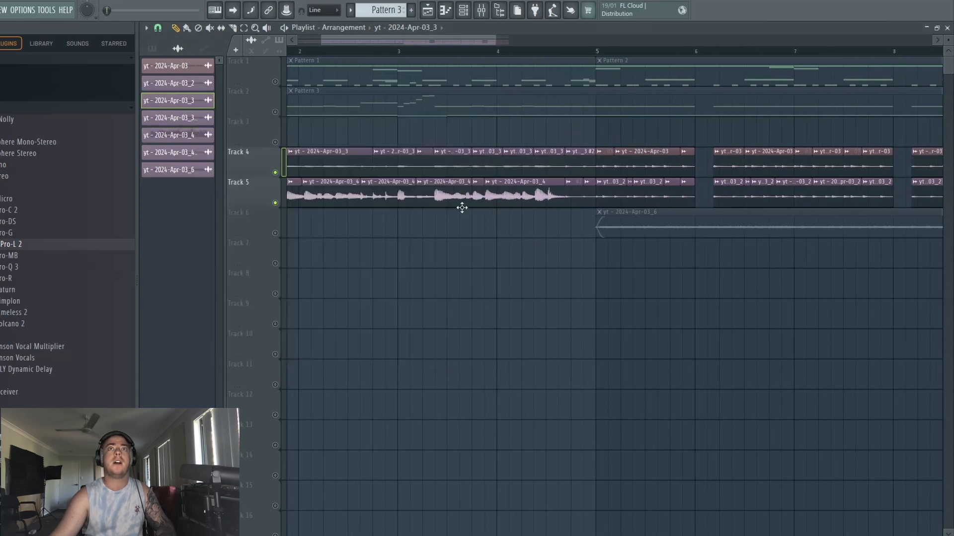
pyautogui.scroll(-3, 447, 191)
# Step: Enable STL Ignite - AmpHub and Cab-Lab 4 on the Left and Right mixer tracks, and open the Left track's AmpHub amplifier view
pyautogui.click(481, 10)
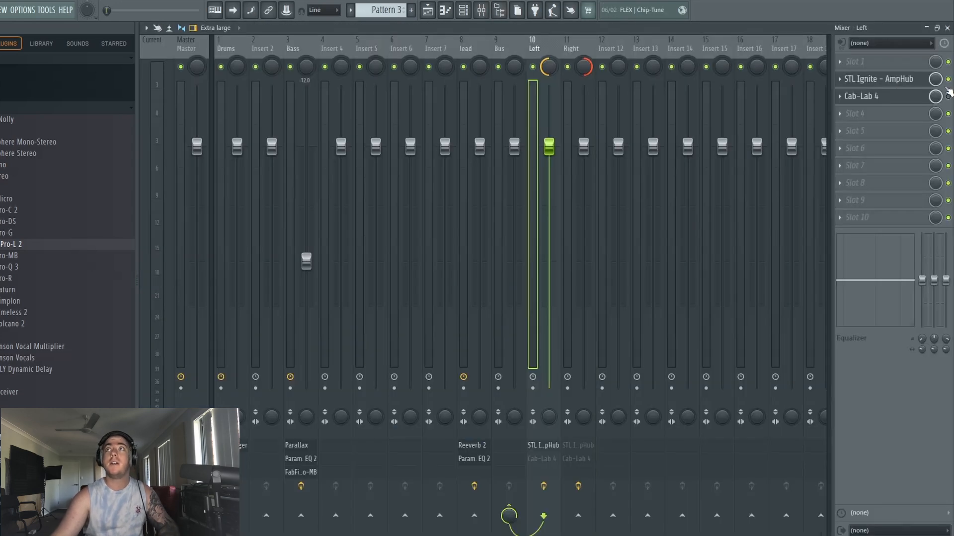
pyautogui.click(885, 80)
pyautogui.click(563, 370)
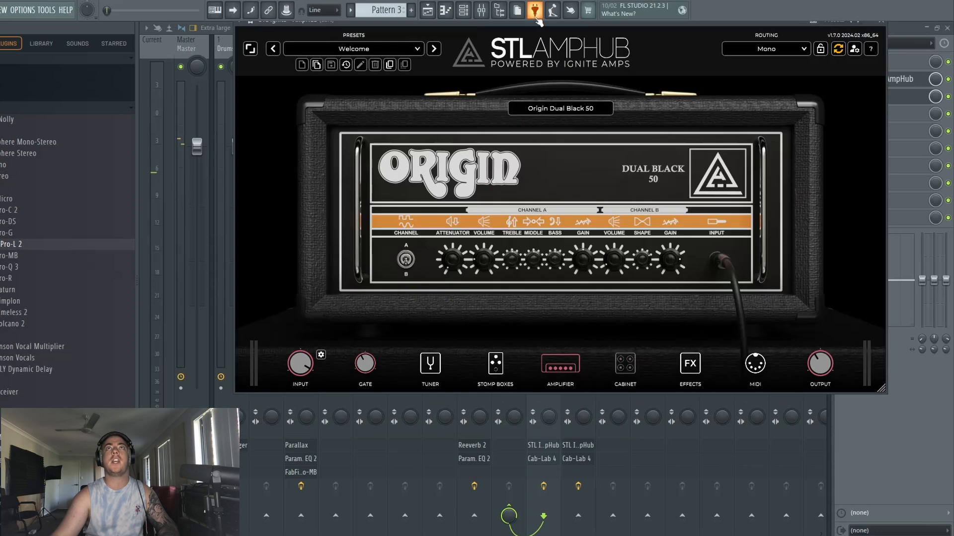
pyautogui.moveTo(539, 25); pyautogui.dragTo(478, 46)
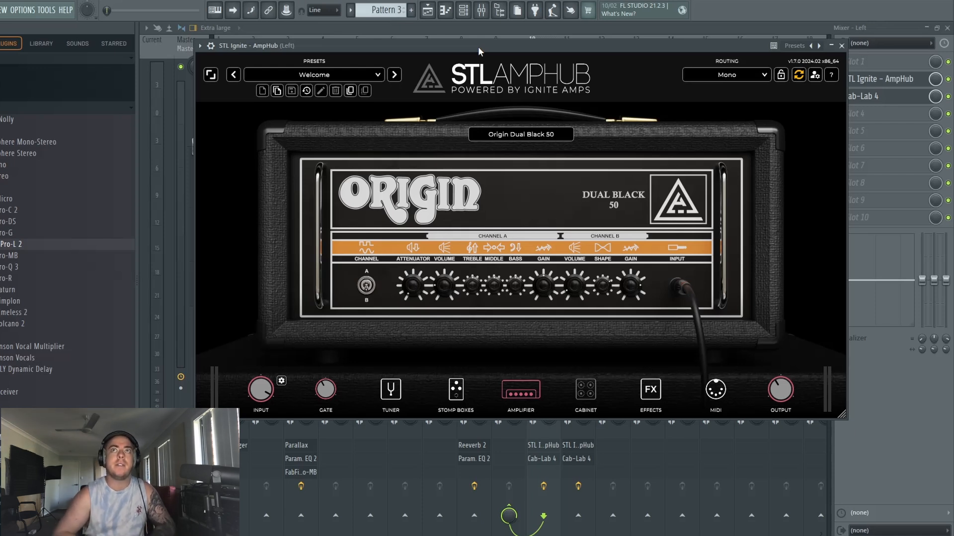
pyautogui.moveTo(477, 46); pyautogui.dragTo(458, 47)
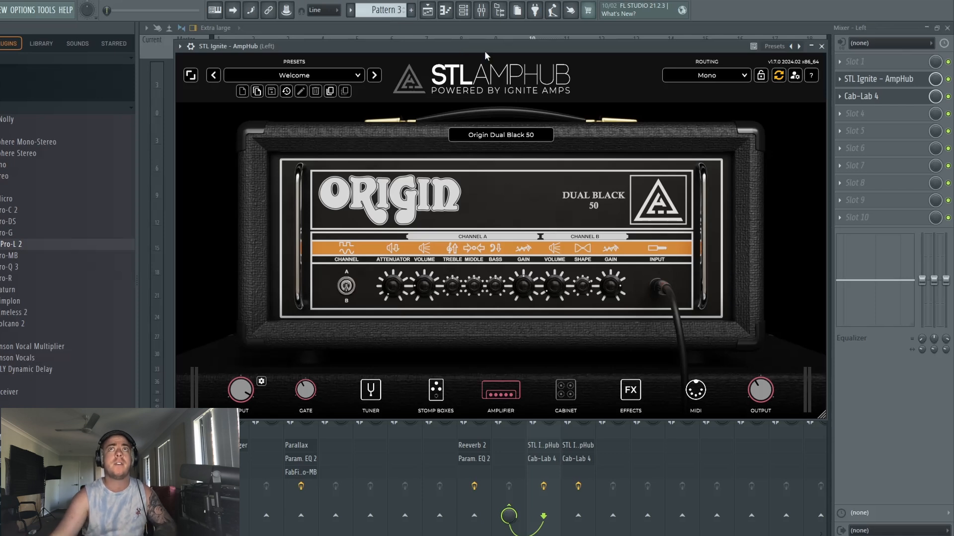
pyautogui.moveTo(479, 51); pyautogui.dragTo(475, 28)
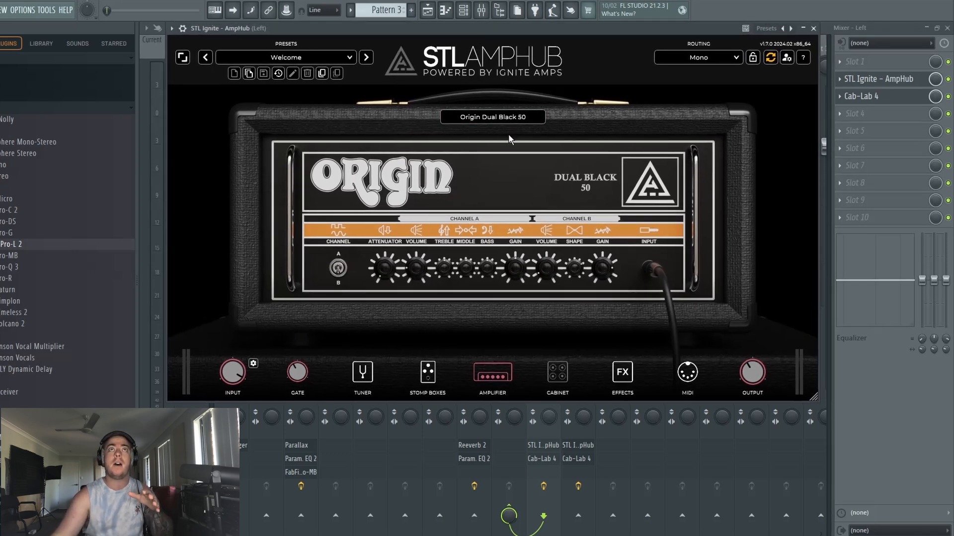
pyautogui.moveTo(492, 39); pyautogui.dragTo(547, 30)
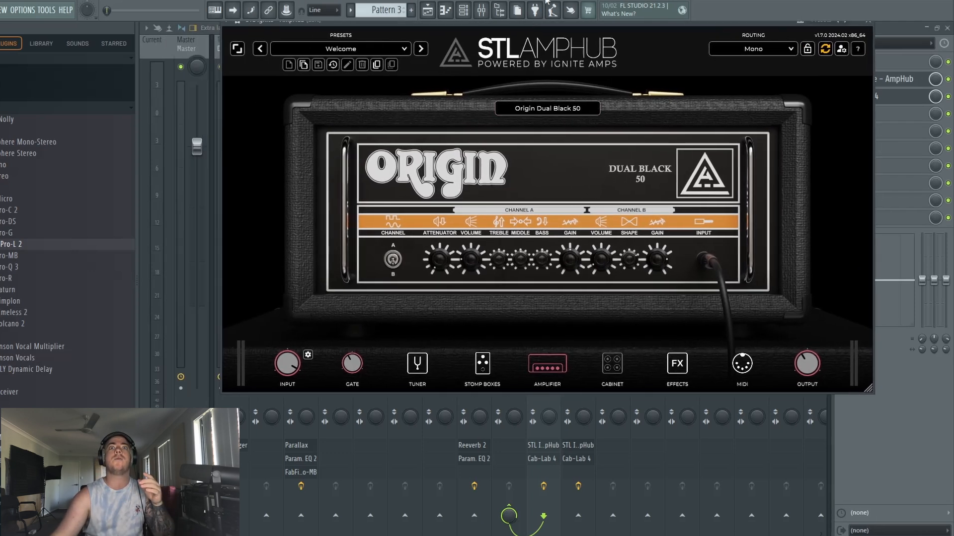
# Step: Review the stomp box and amplifier settings in AmpHub and the impulse response and filter settings in Cab-Lab 4
pyautogui.click(485, 367)
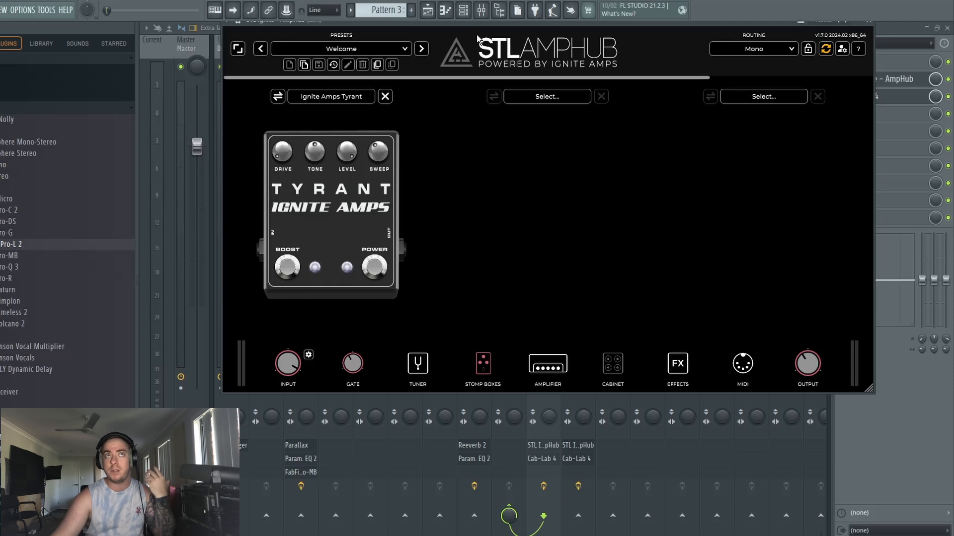
pyautogui.click(545, 366)
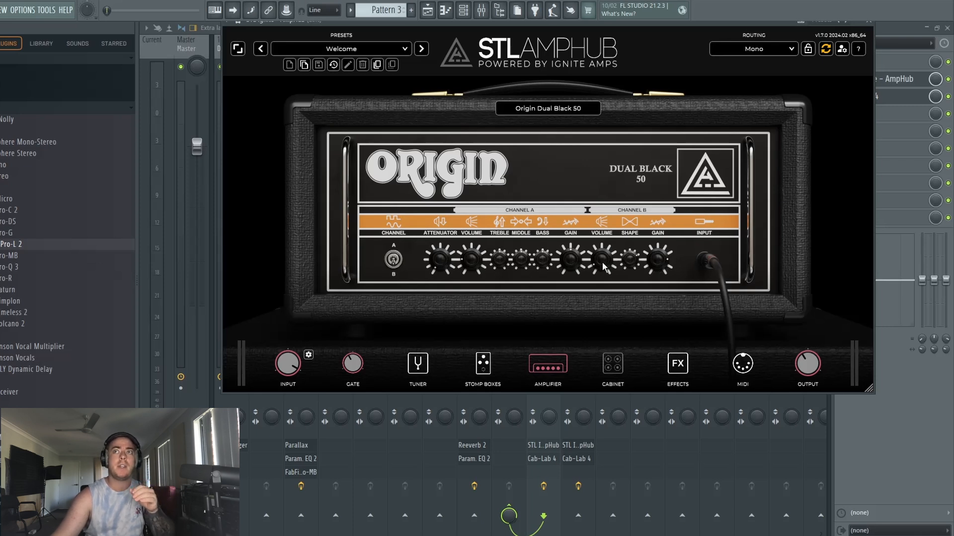
pyautogui.moveTo(630, 262)
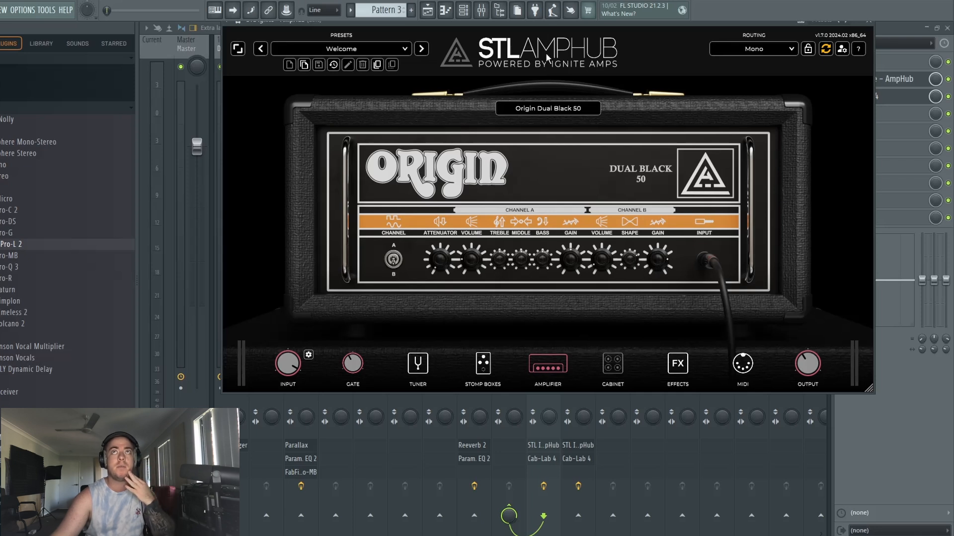
pyautogui.moveTo(553, 22); pyautogui.dragTo(504, 43)
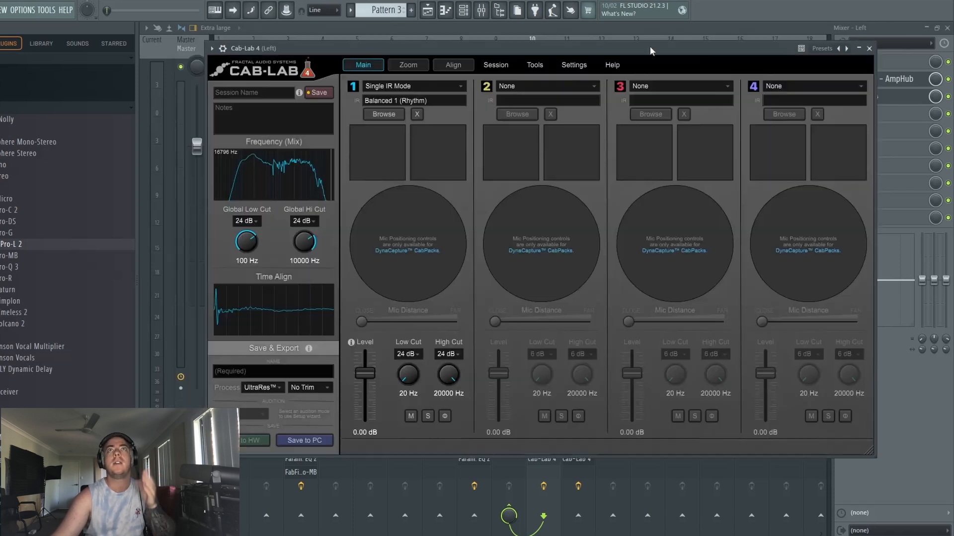
pyautogui.moveTo(580, 48); pyautogui.dragTo(570, 42)
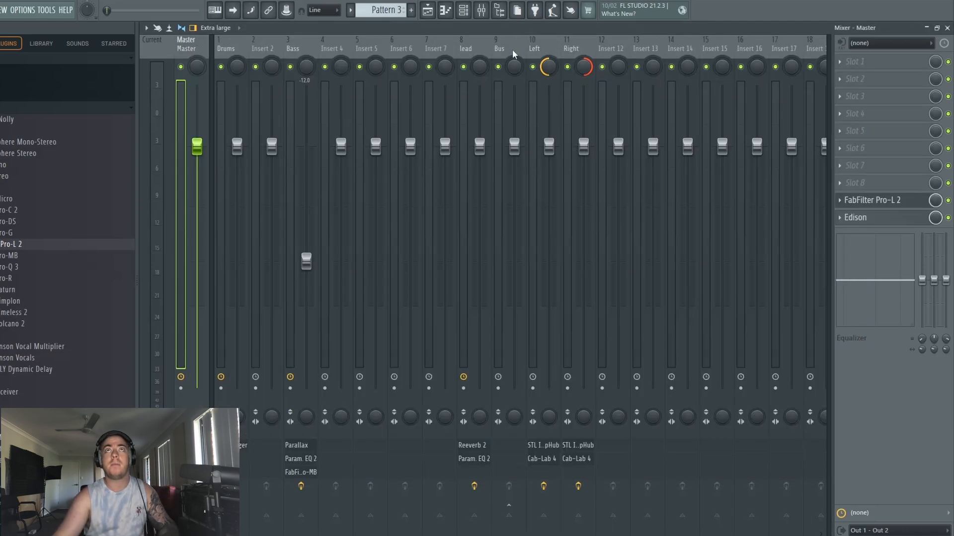
# Step: Add FabFilter Pro-Q 3 to the first effect slot of the Bus mixer track
pyautogui.click(513, 54)
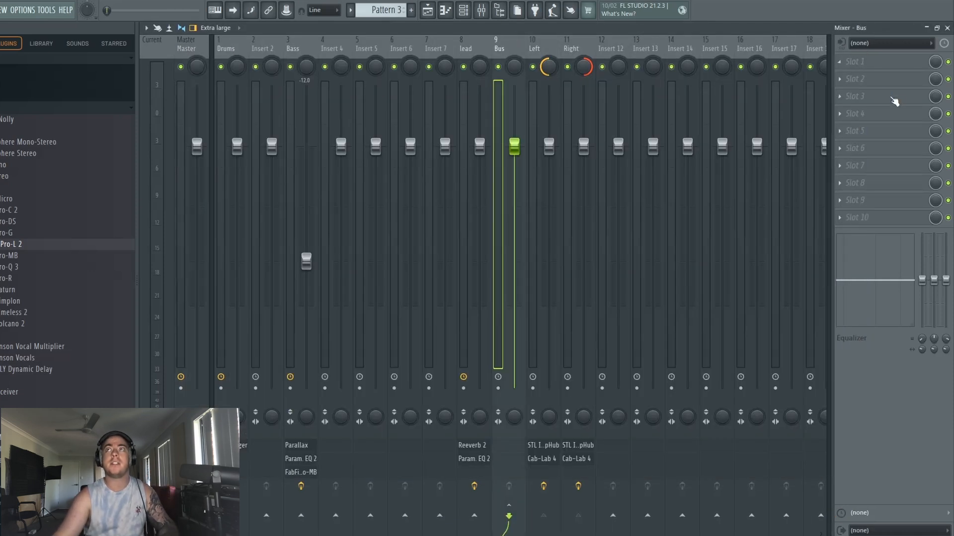
pyautogui.click(428, 9)
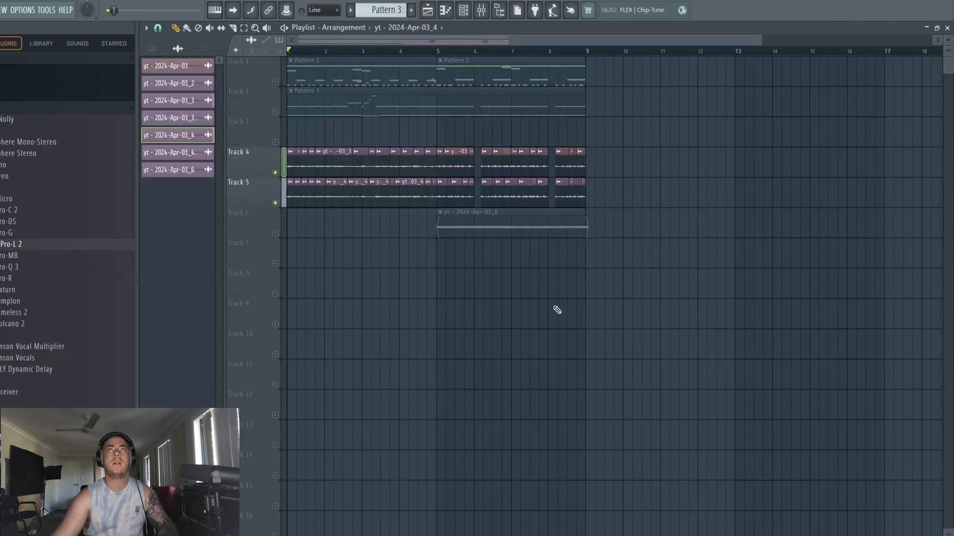
pyautogui.click(482, 10)
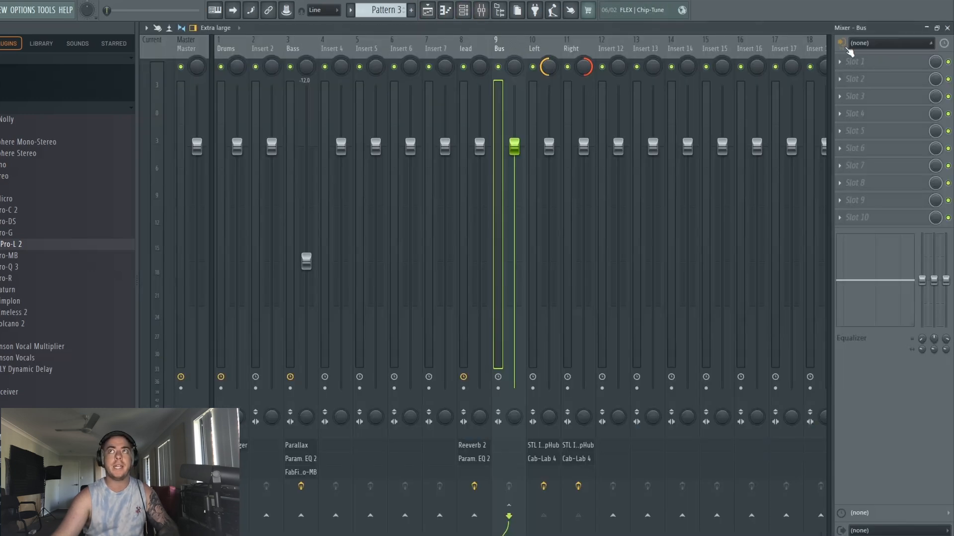
pyautogui.moveTo(4, 271); pyautogui.dragTo(881, 64)
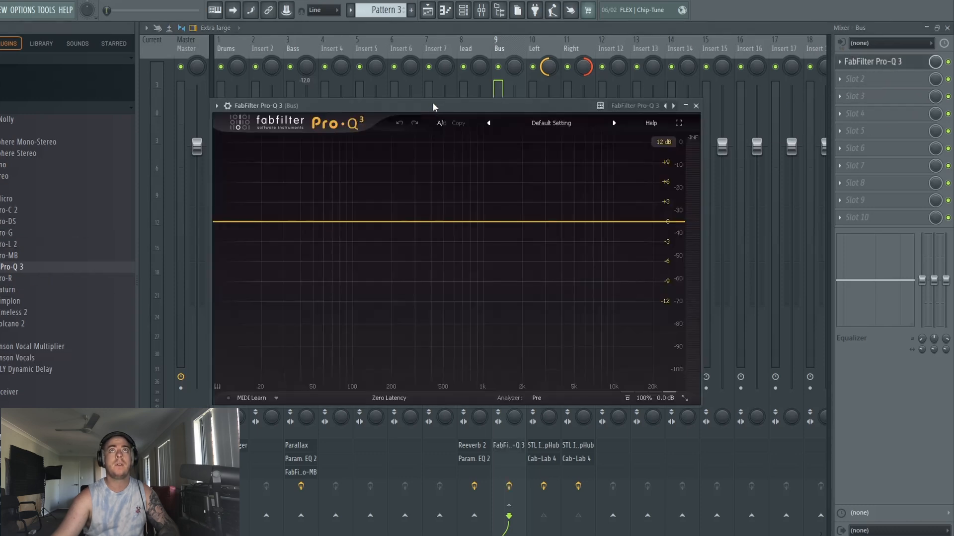
pyautogui.moveTo(433, 107); pyautogui.dragTo(425, 86)
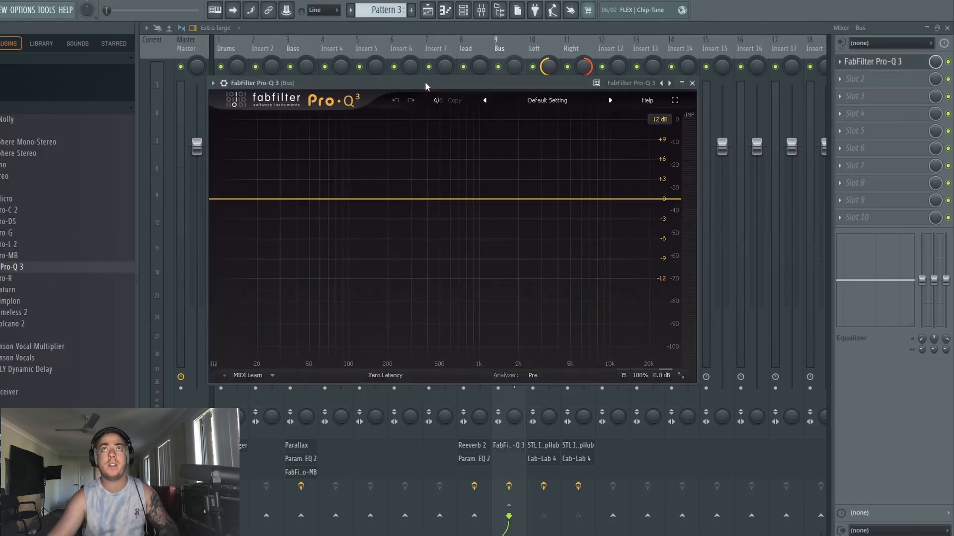
pyautogui.moveTo(426, 86); pyautogui.dragTo(434, 33)
# Step: Set the Bus track's Pro-Q 3 to Linear Phase processing with High resolution
pyautogui.click(397, 323)
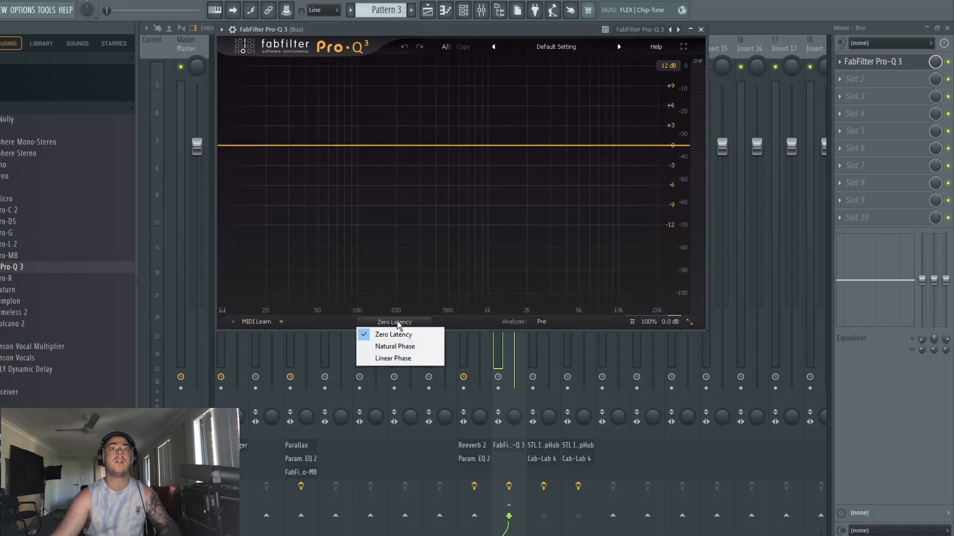
pyautogui.click(393, 358)
pyautogui.click(419, 321)
pyautogui.click(438, 356)
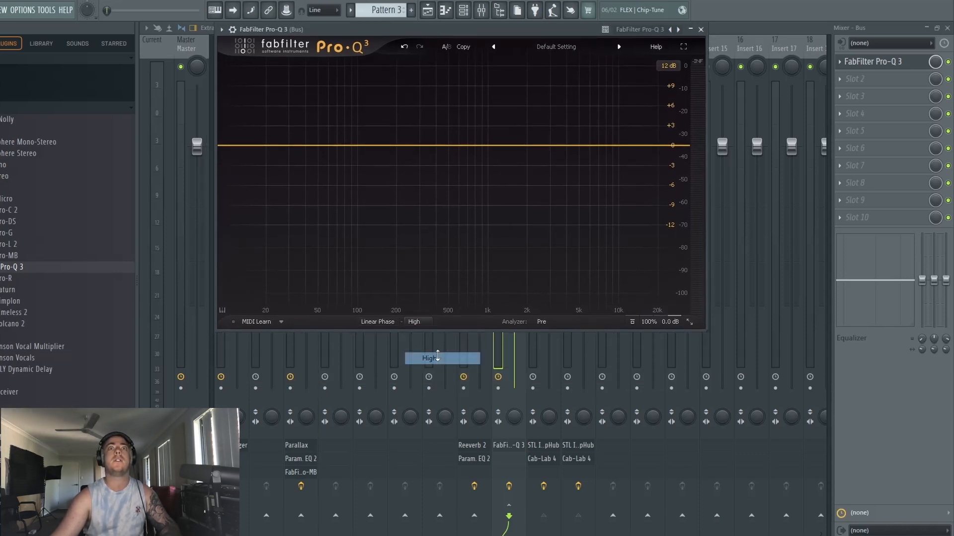
pyautogui.moveTo(480, 34); pyautogui.dragTo(480, 85)
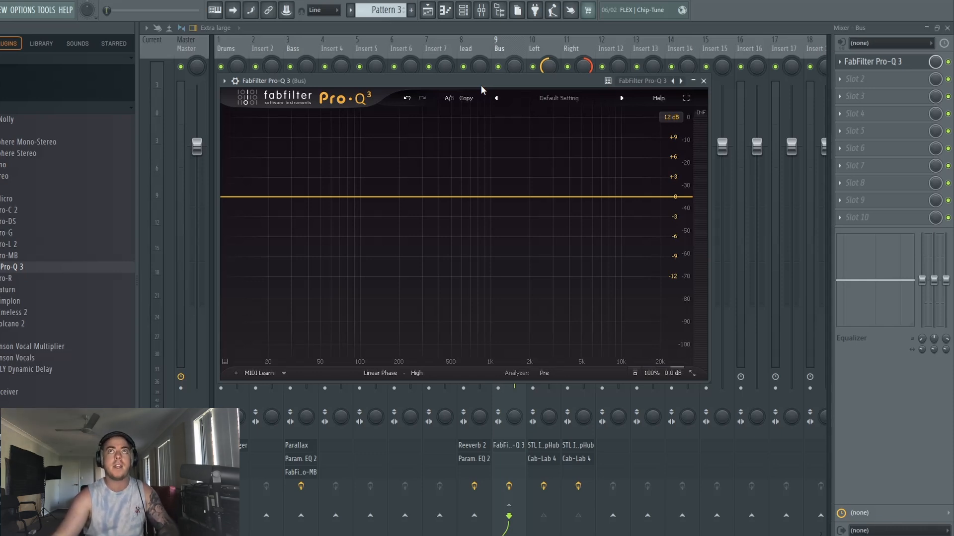
pyautogui.moveTo(484, 85); pyautogui.dragTo(530, 101)
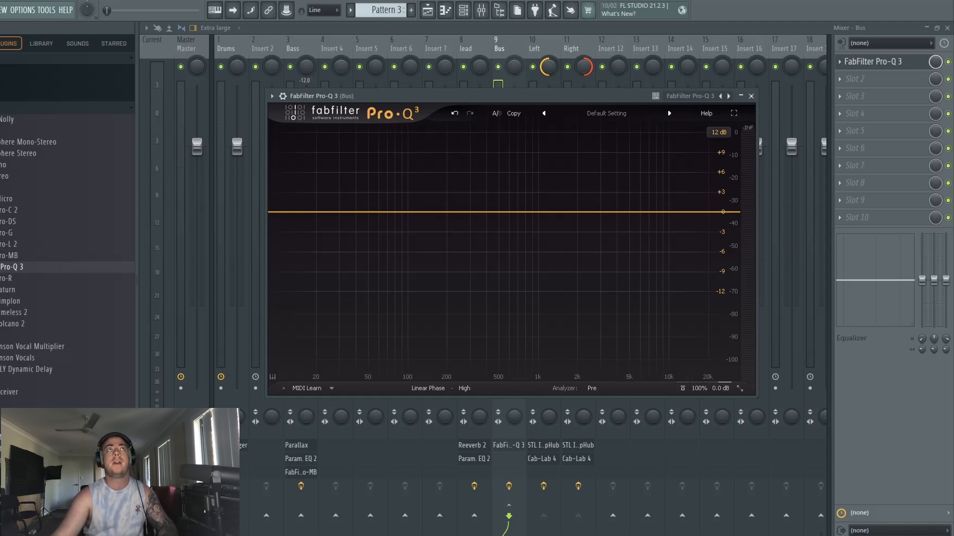
# Step: Add a Low Cut band in the Bus track's Pro-Q 3 and set its frequency to 100 Hz
pyautogui.click(427, 10)
pyautogui.click(482, 10)
pyautogui.click(873, 61)
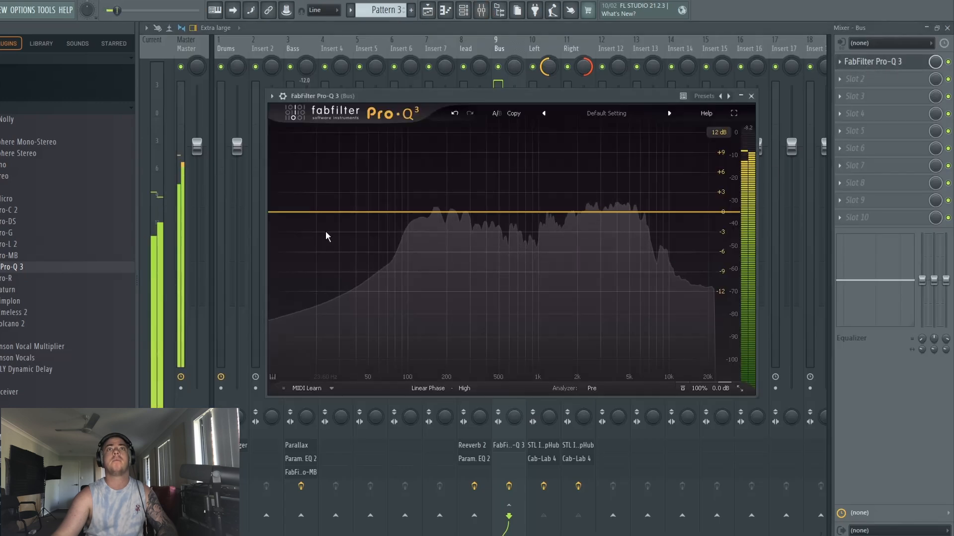
pyautogui.moveTo(380, 212); pyautogui.dragTo(387, 192)
pyautogui.rightClick(387, 191)
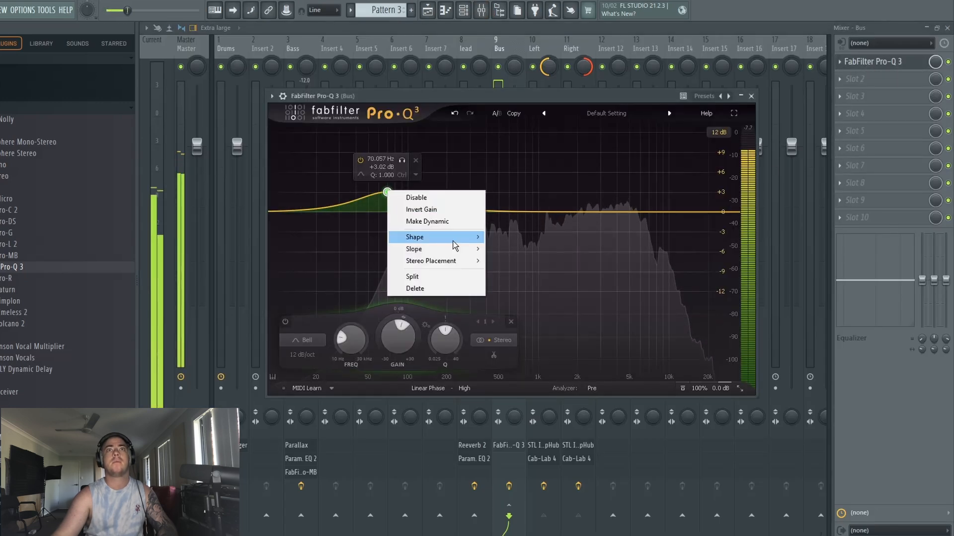
pyautogui.moveTo(453, 238)
pyautogui.click(507, 261)
pyautogui.doubleClick(356, 341)
pyautogui.write('100')
pyautogui.press('Return')
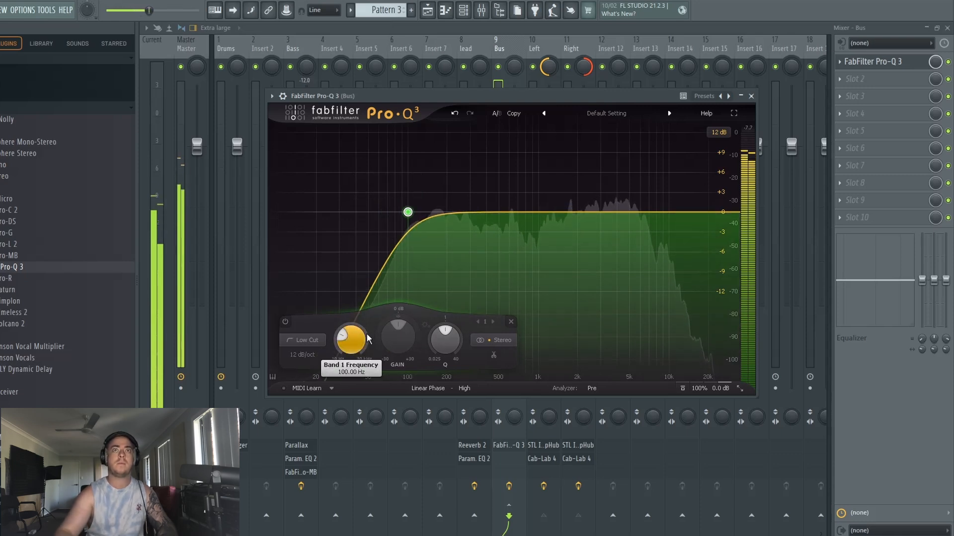
# Step: Set the slope of the 100 Hz Low Cut band to 48 dB/oct and stop playback
pyautogui.moveTo(408, 212)
pyautogui.click(405, 195)
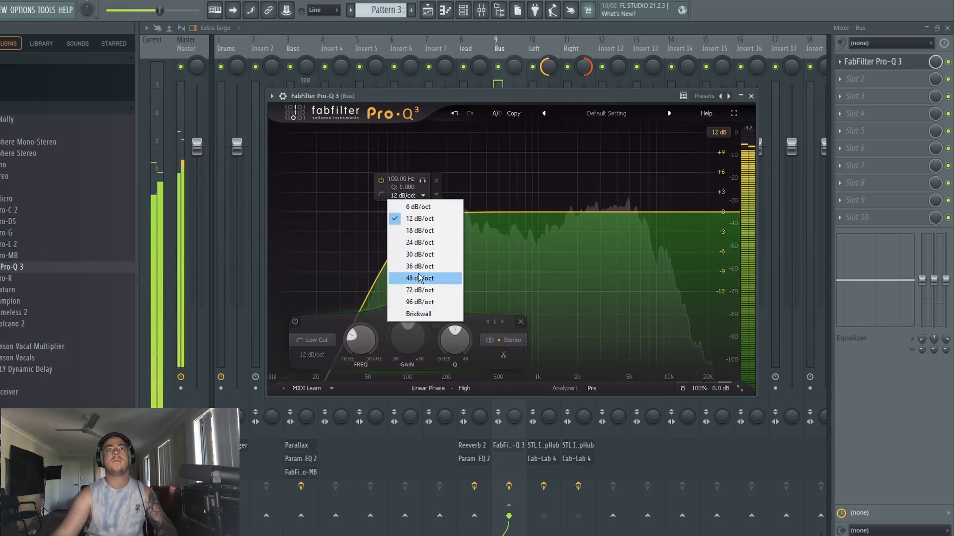
pyautogui.click(420, 278)
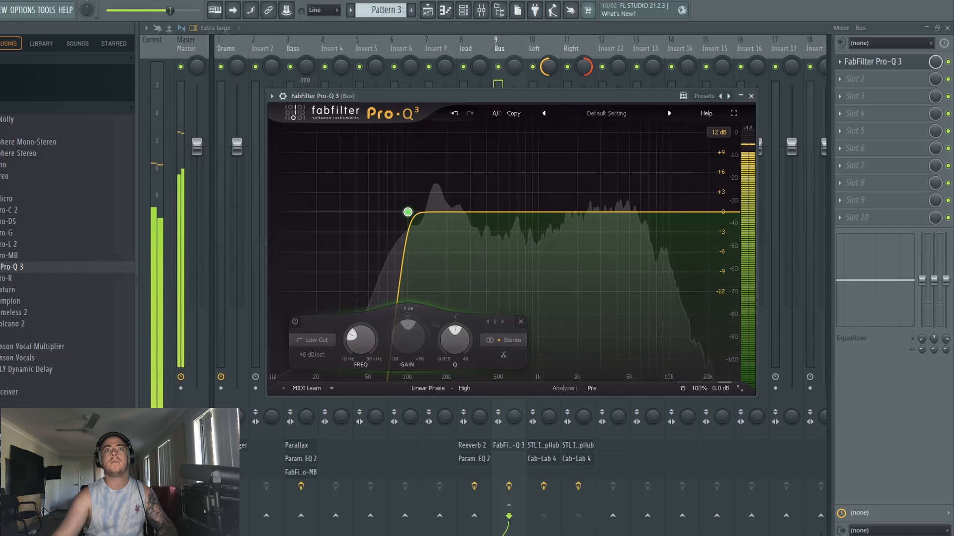
pyautogui.press('space')
pyautogui.moveTo(408, 214)
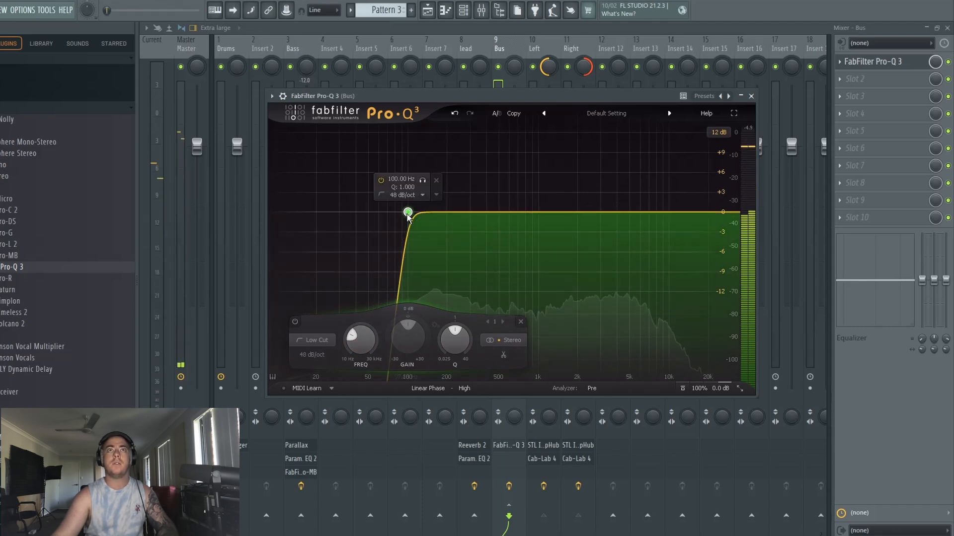
# Step: Add a high-frequency band near 11.8 kHz, change its shape to High Cut and set its Q to 1
pyautogui.click(678, 216)
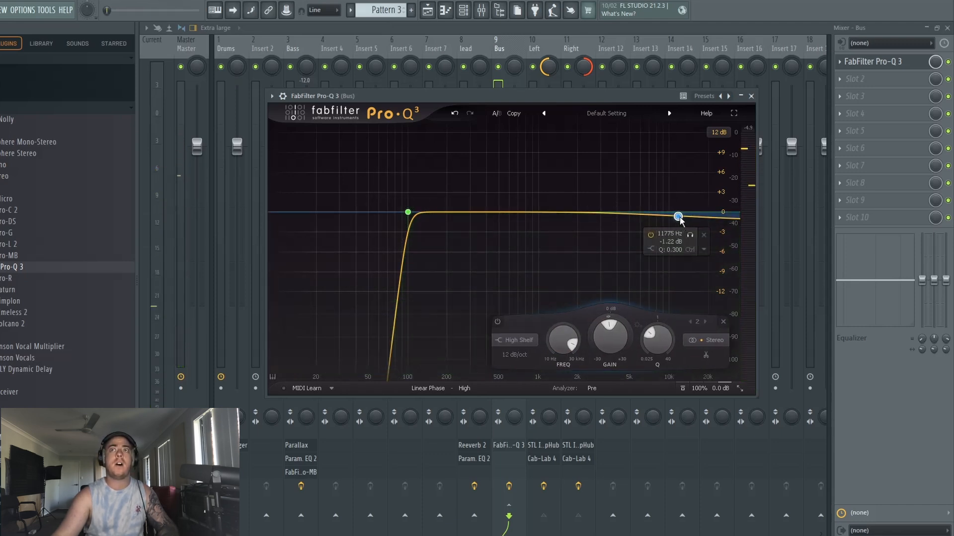
pyautogui.rightClick(678, 217)
pyautogui.moveTo(729, 265)
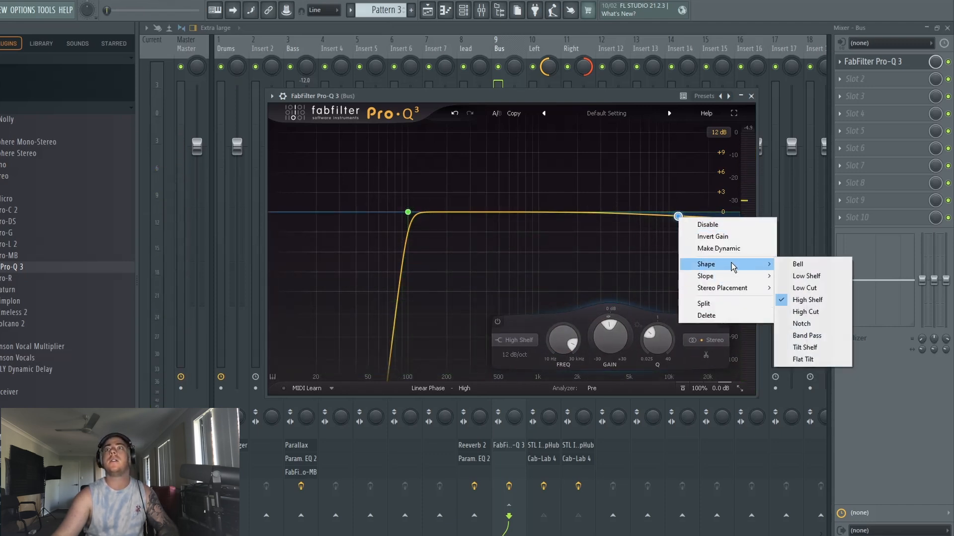
pyautogui.click(806, 312)
pyautogui.write('1')
pyautogui.press('Return')
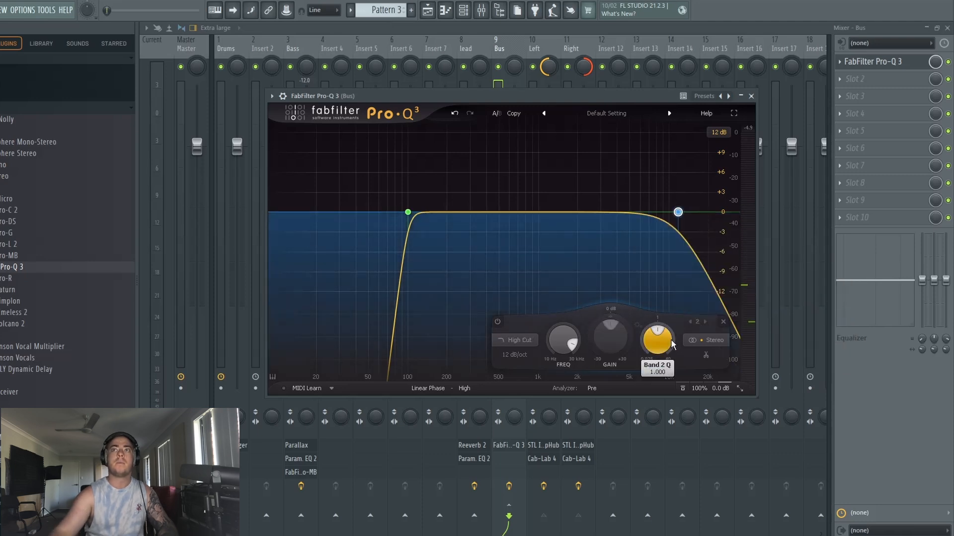
# Step: Set the High Cut band's slope to 48 dB/oct and its frequency to 8000 Hz
pyautogui.click(690, 196)
pyautogui.click(696, 278)
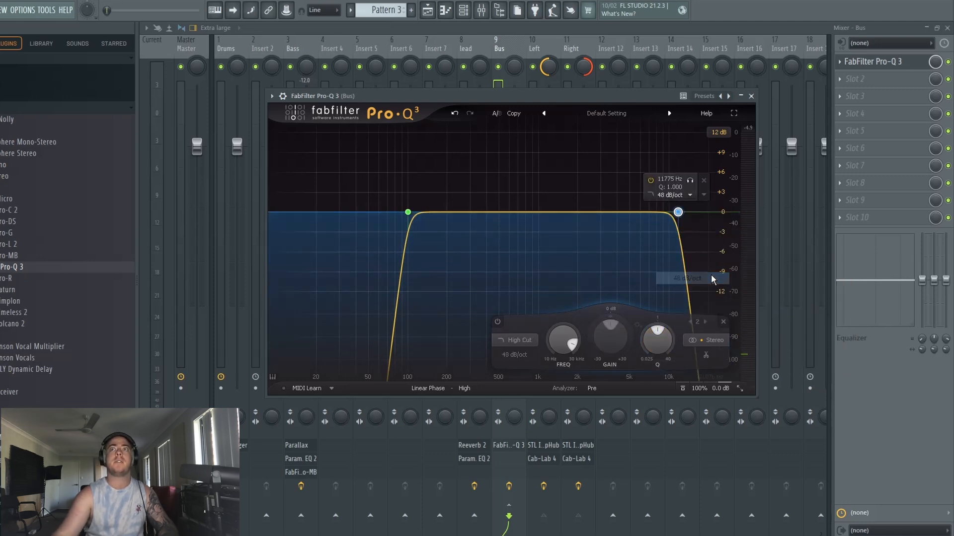
pyautogui.doubleClick(677, 180)
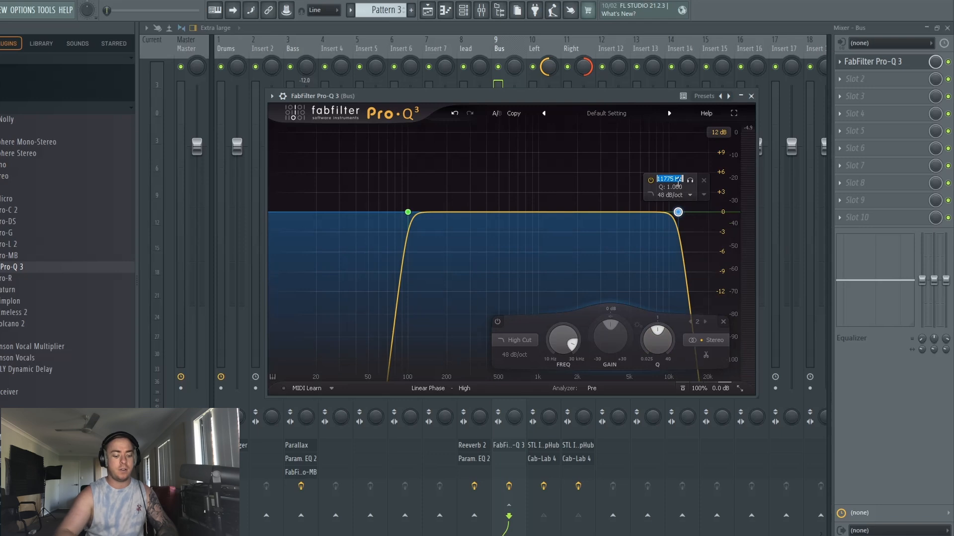
pyautogui.press('Return')
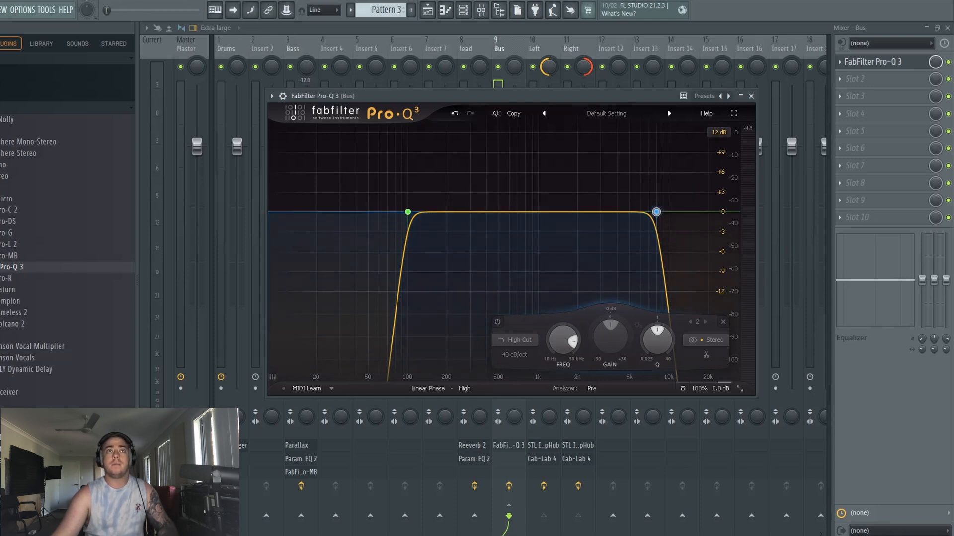
# Step: During playback, add a bell band at about 200 Hz with 0 dB gain and a dynamic range of -4 dB
pyautogui.press('space')
pyautogui.moveTo(430, 213); pyautogui.dragTo(448, 197)
pyautogui.doubleClick(460, 334)
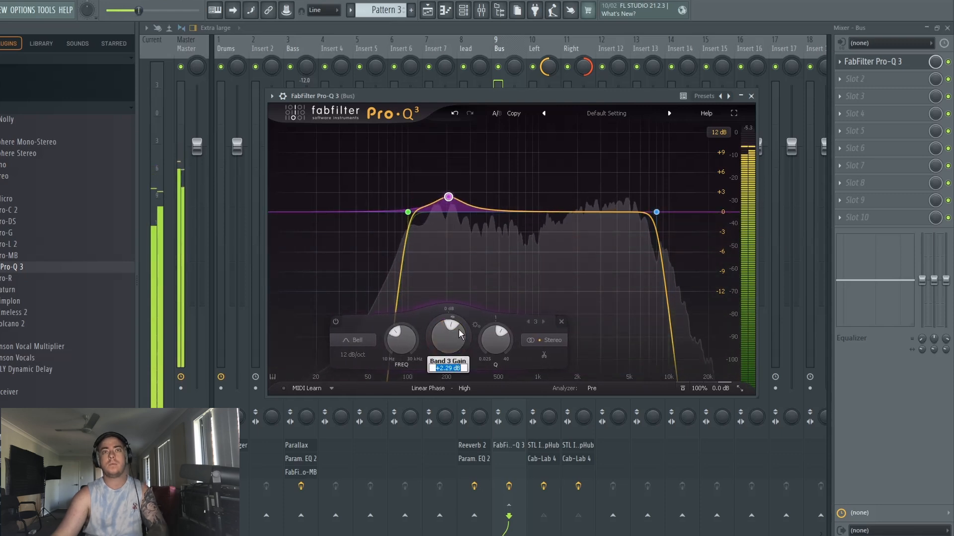
pyautogui.write('0')
pyautogui.press('Return')
pyautogui.doubleClick(448, 317)
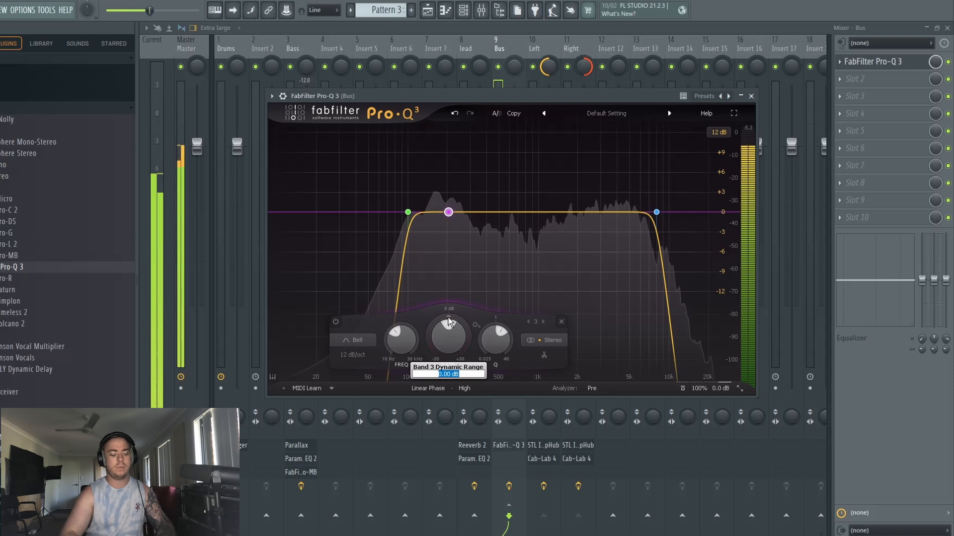
pyautogui.write('-4')
pyautogui.press('Return')
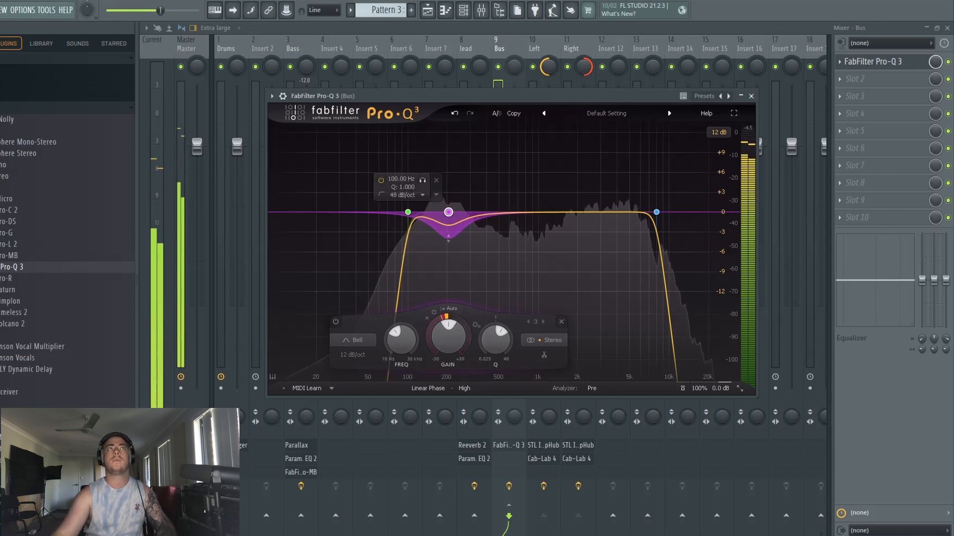
# Step: Stop playback, set the low-mid bell band's frequency to 180 Hz and Q to 1, and reposition the EQ window
pyautogui.press('space')
pyautogui.doubleClick(494, 339)
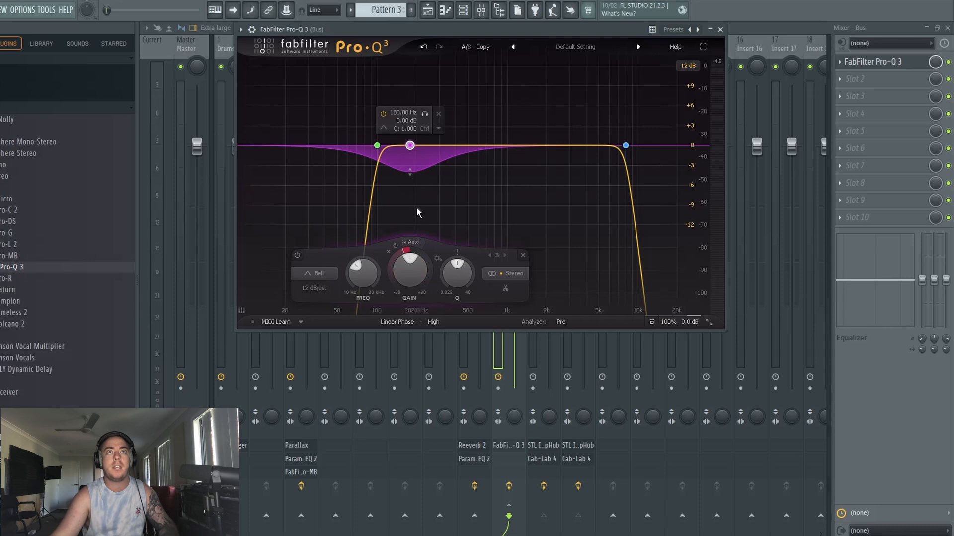
pyautogui.moveTo(485, 31); pyautogui.dragTo(489, 61)
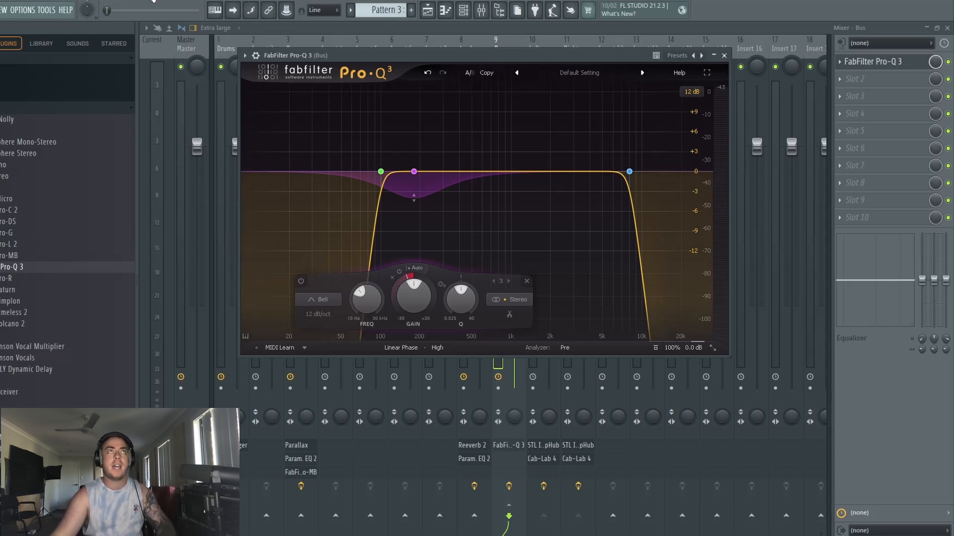
# Step: While auditioning the guitars, set the 180 Hz band's dynamic range to -4 dB and narrow its Q
pyautogui.press('space')
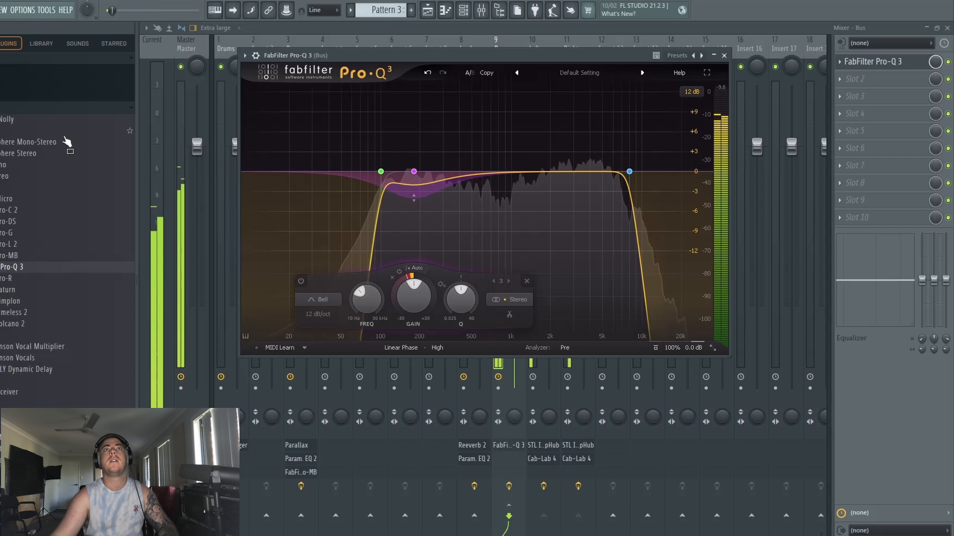
pyautogui.doubleClick(413, 277)
pyautogui.write('-4')
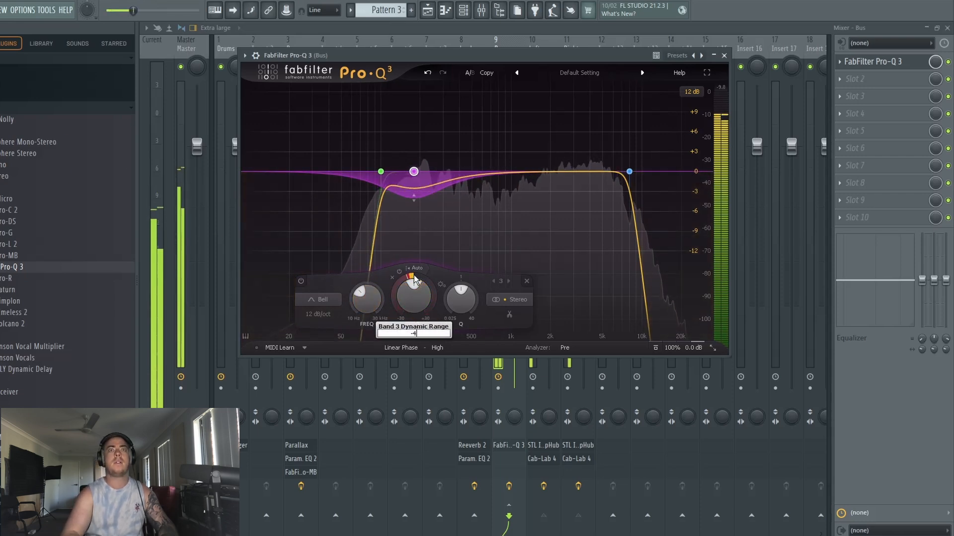
pyautogui.press('Return')
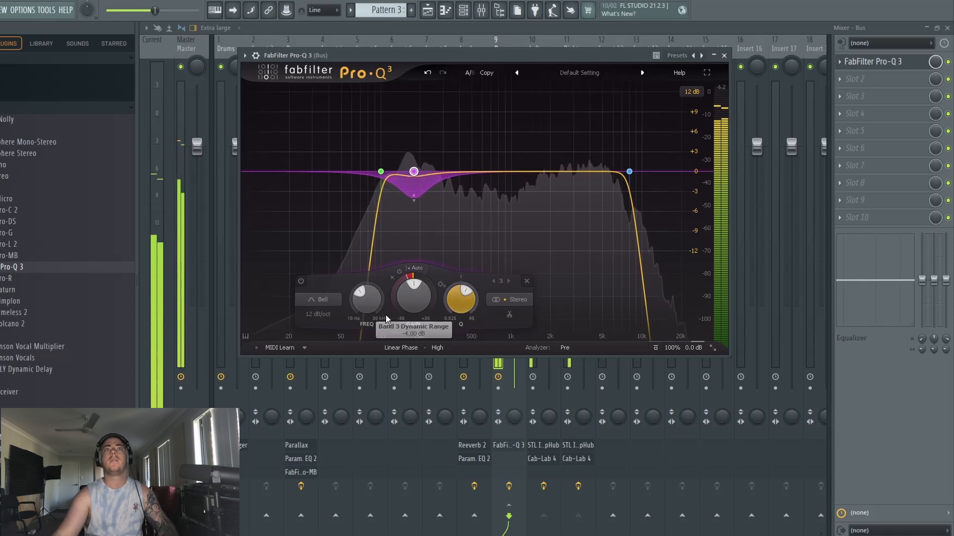
pyautogui.press('space')
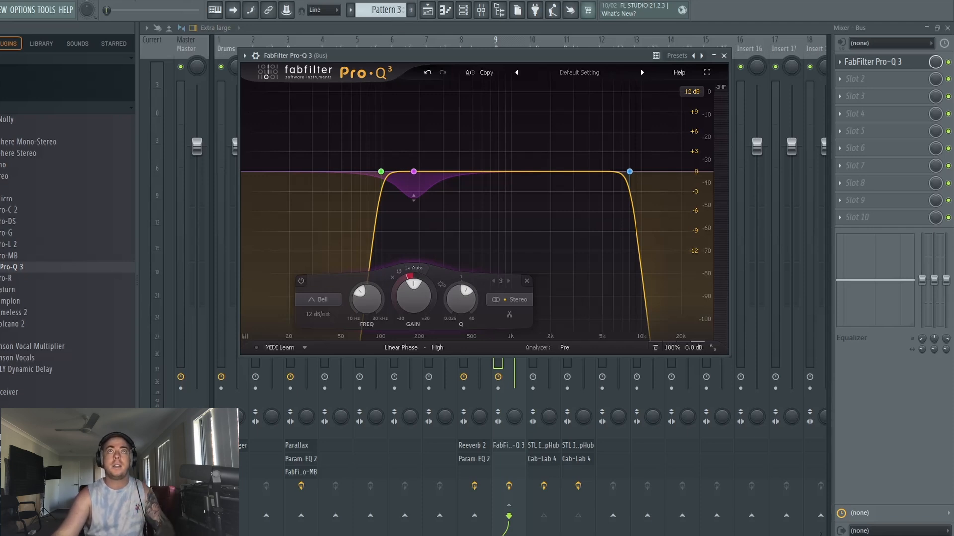
# Step: During playback, add a bell band at about 2632 Hz with Q about 2.66, 0 dB gain and -4 dB dynamic range
pyautogui.press('space')
pyautogui.click(595, 162)
pyautogui.moveTo(595, 160); pyautogui.dragTo(567, 148)
pyautogui.scroll(5, 598, 147)
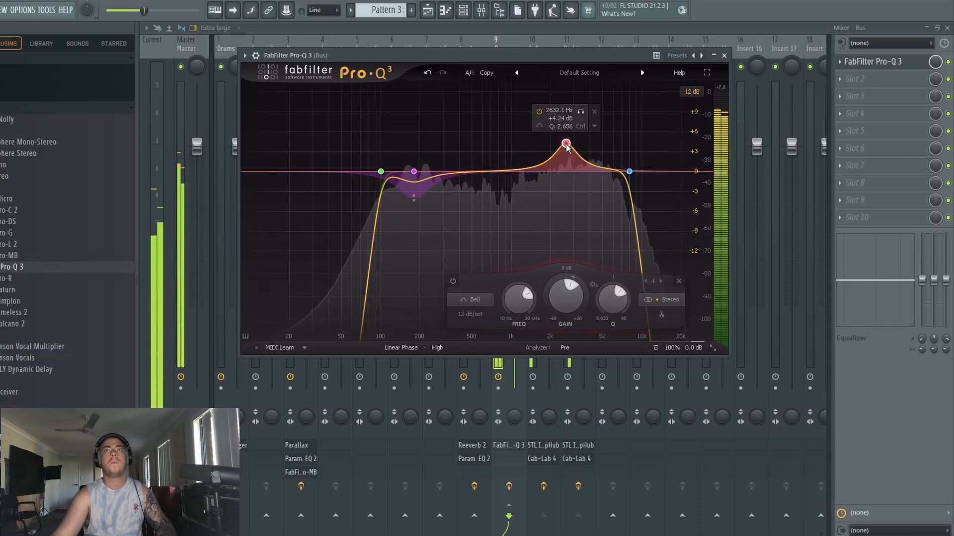
pyautogui.doubleClick(566, 298)
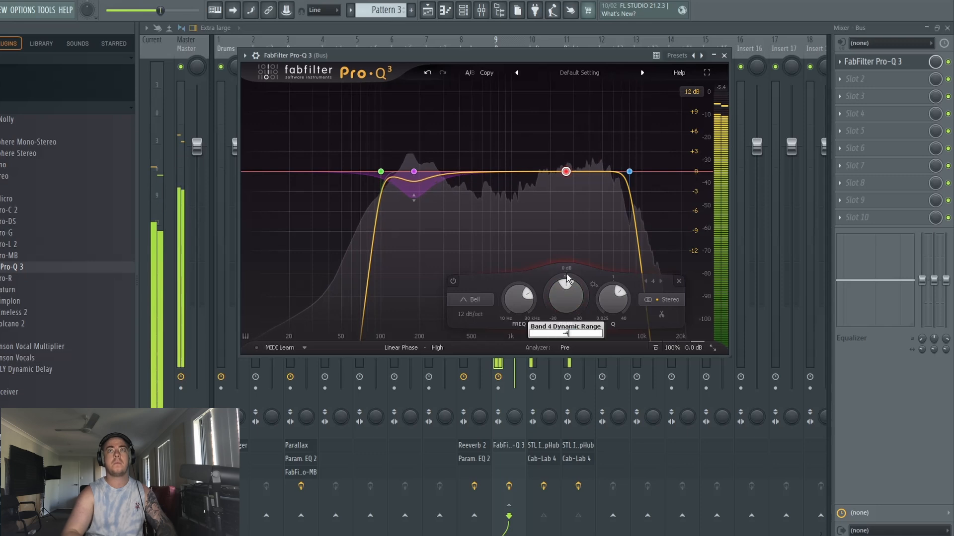
pyautogui.moveTo(568, 278); pyautogui.dragTo(568, 294)
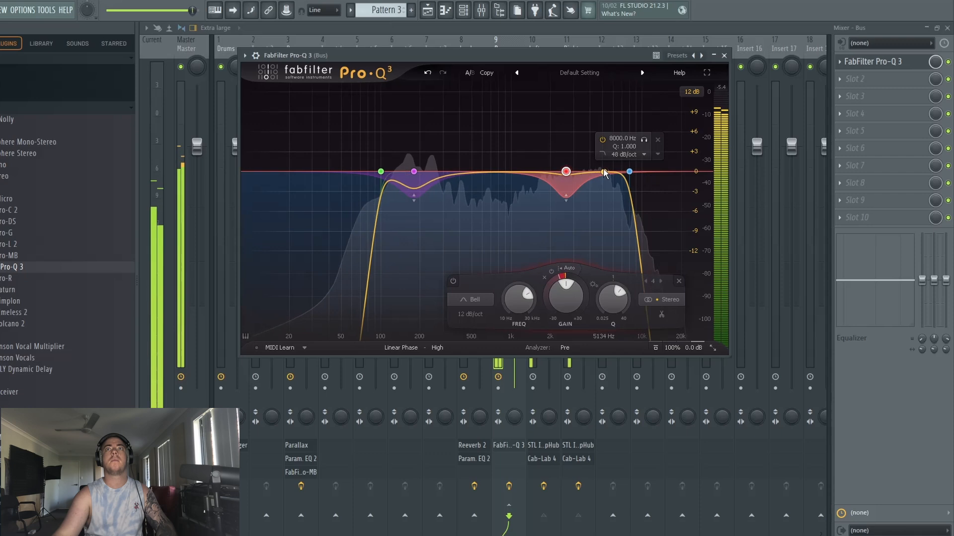
# Step: Add a bell band at about 5 kHz with 0 dB gain, a dynamic range of -2 dB and a Q of 1
pyautogui.doubleClick(602, 152)
pyautogui.doubleClick(586, 276)
pyautogui.write('-2')
pyautogui.press('Return')
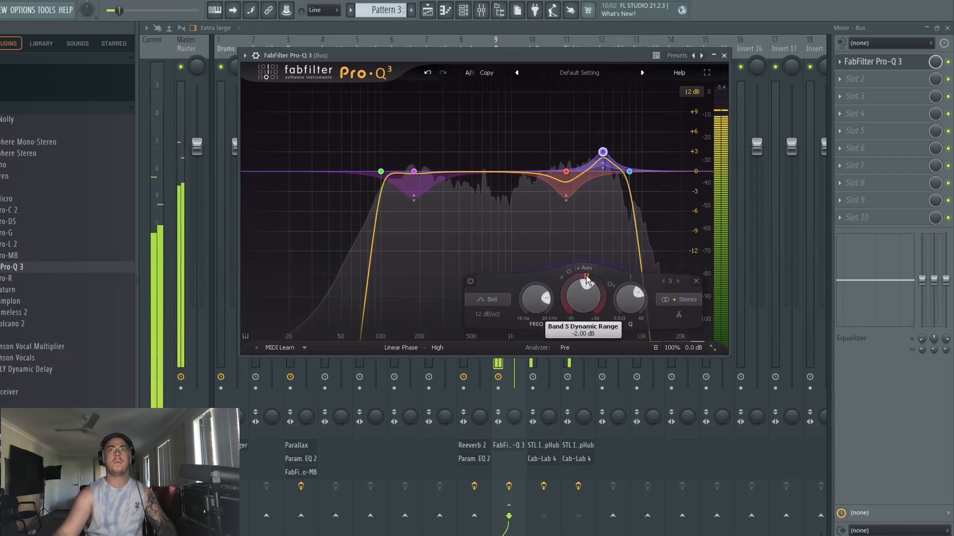
pyautogui.doubleClick(630, 308)
pyautogui.write('1')
pyautogui.press('Return')
# Step: Set the uppermost bell band's Q to 2.5 and its frequency to 5000 Hz, and stop playback
pyautogui.doubleClick(630, 308)
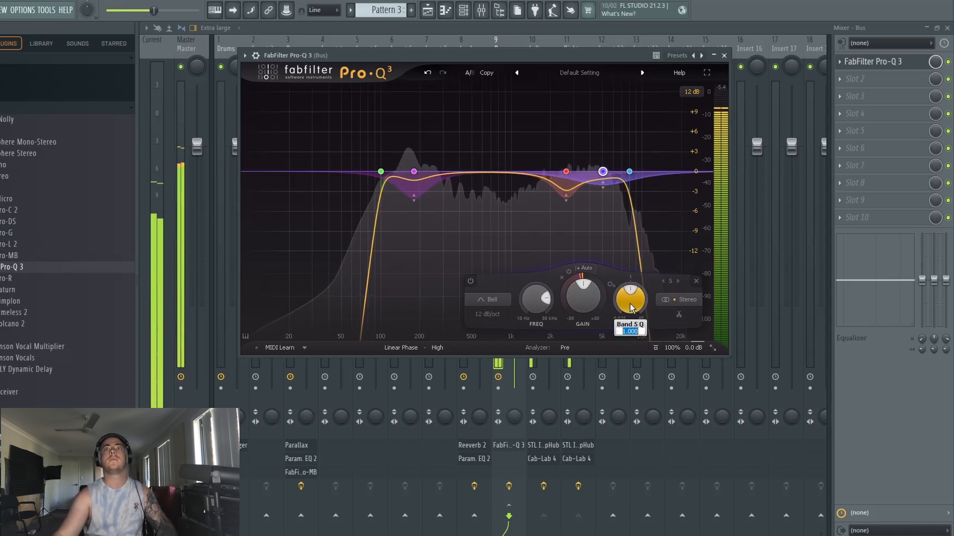
pyautogui.write('2.5')
pyautogui.press('Return')
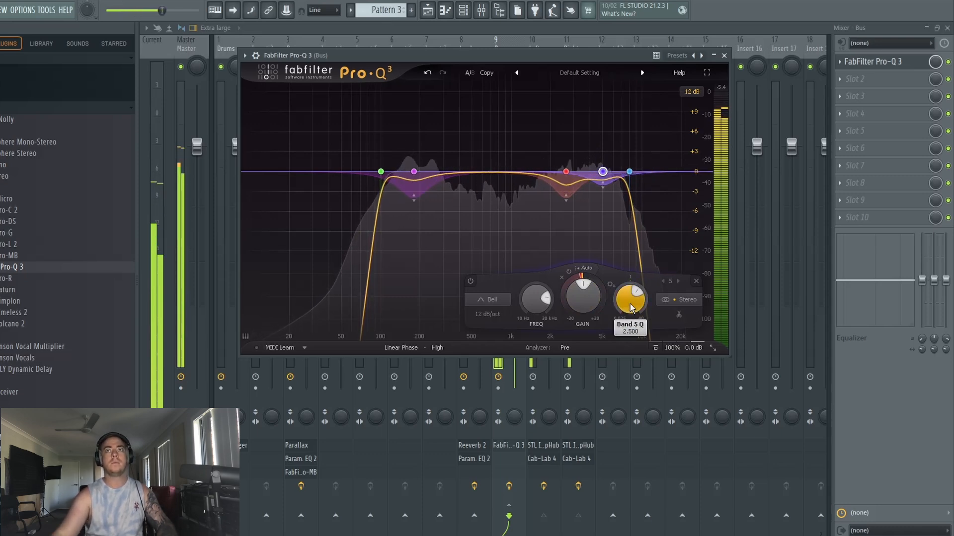
pyautogui.doubleClick(535, 301)
pyautogui.write('5k')
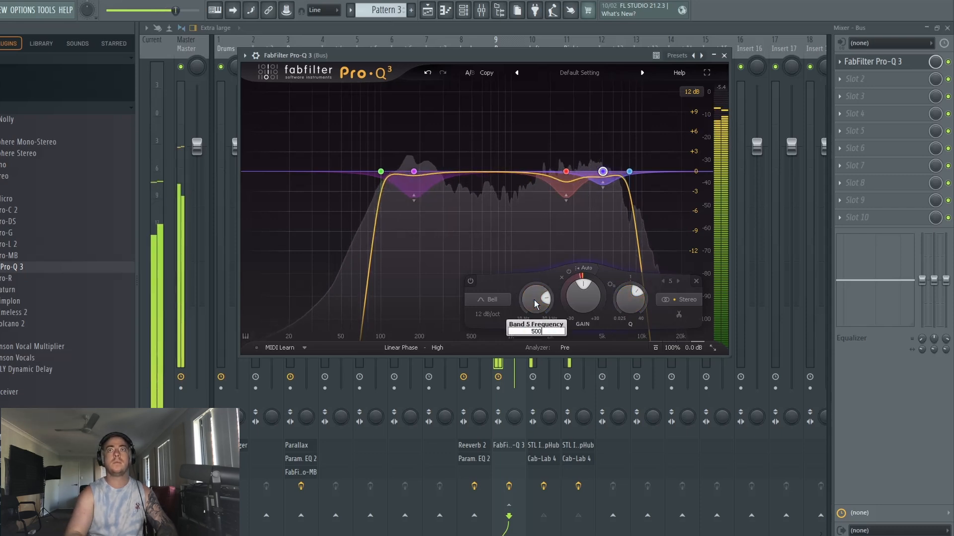
pyautogui.press('Return')
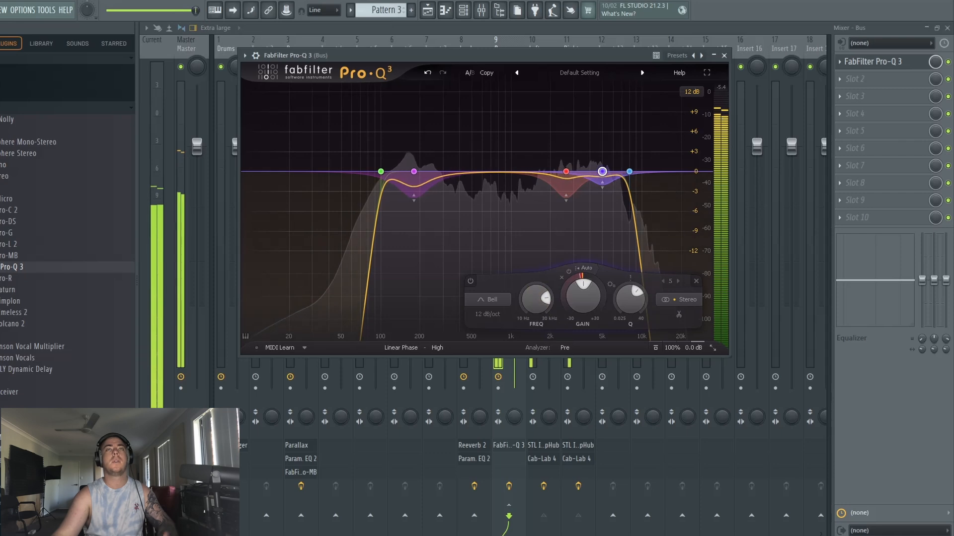
pyautogui.press('space')
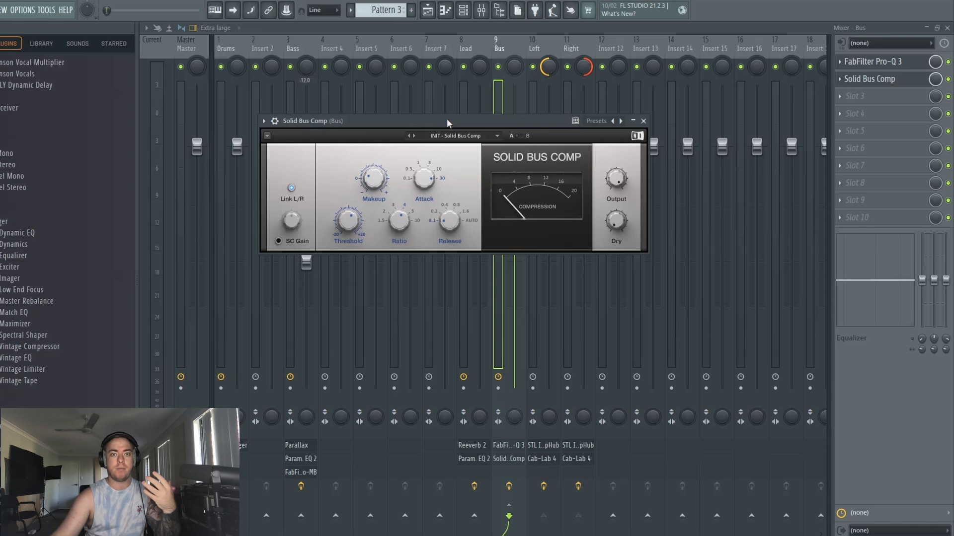
# Step: Load the Mixbus Parallel preset in the Bus track's Solid Bus Comp and lower its makeup gain slightly
pyautogui.click(414, 137)
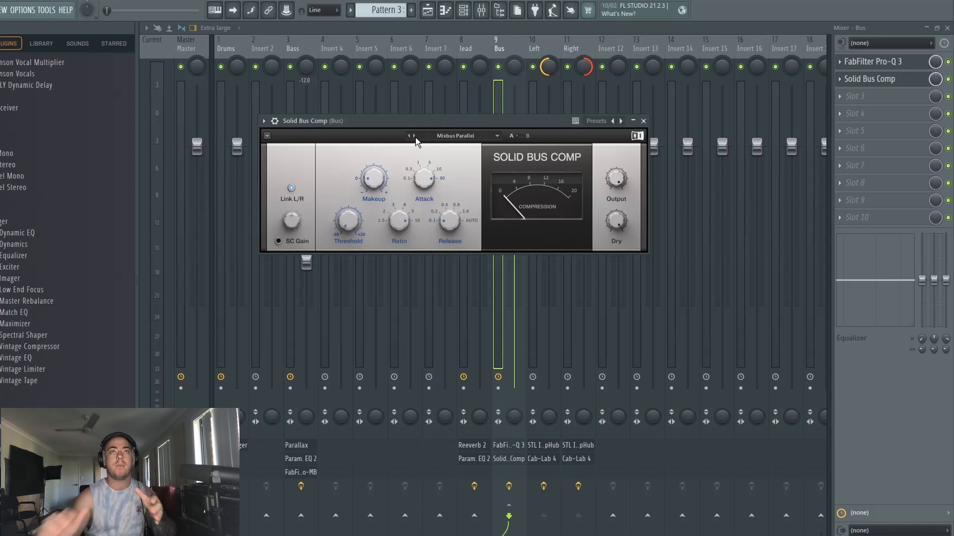
pyautogui.moveTo(377, 183); pyautogui.dragTo(377, 188)
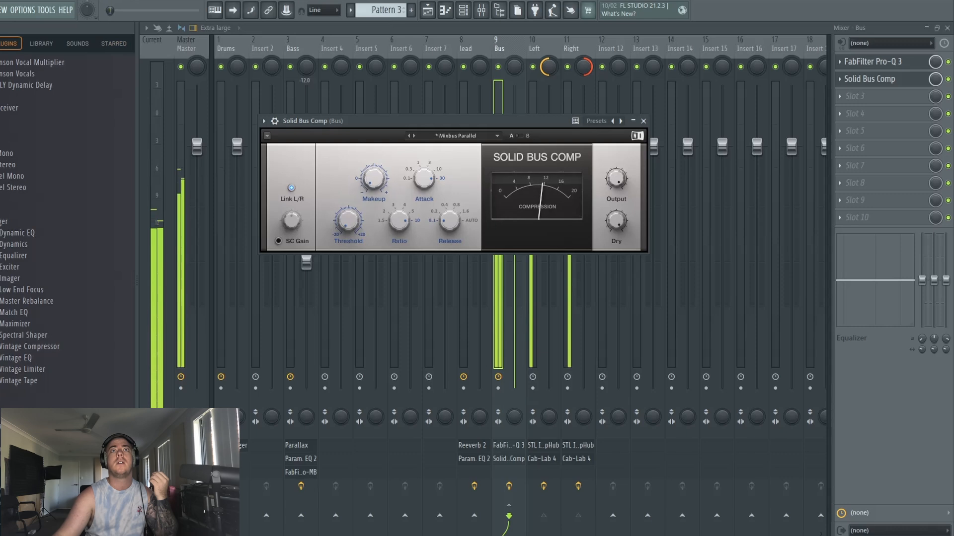
# Step: Compare the guitar bus during playback with Solid Bus Comp bypassed and enabled, checking its compression meter
pyautogui.click(948, 79)
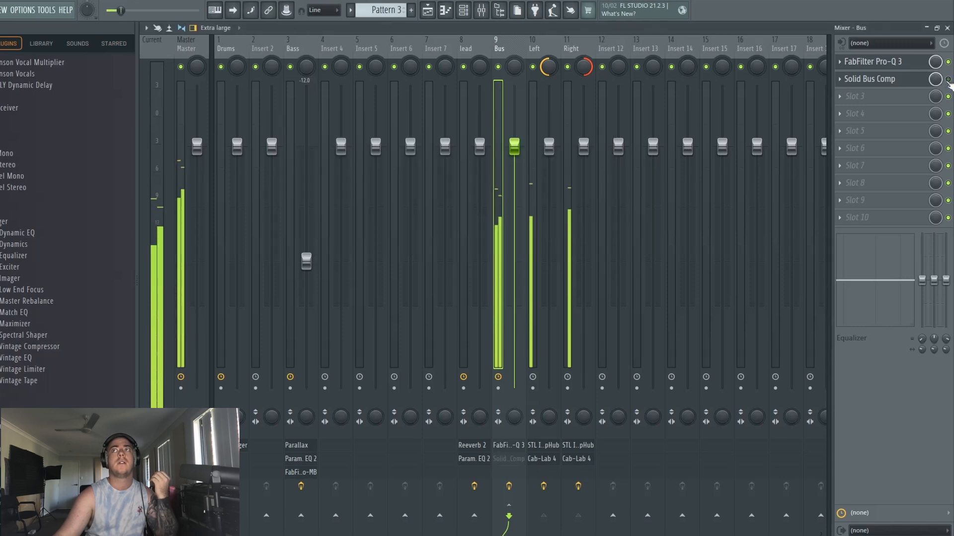
pyautogui.click(947, 79)
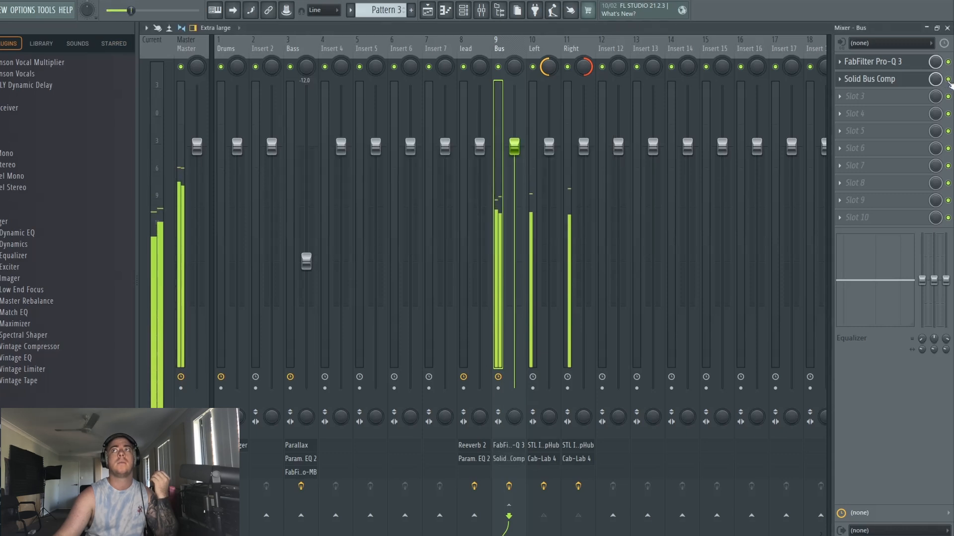
pyautogui.click(869, 78)
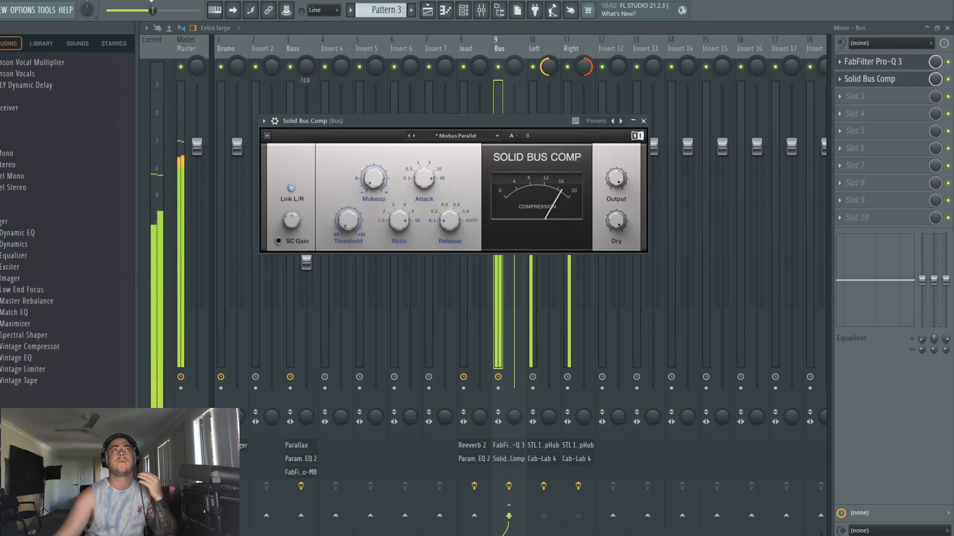
pyautogui.click(948, 79)
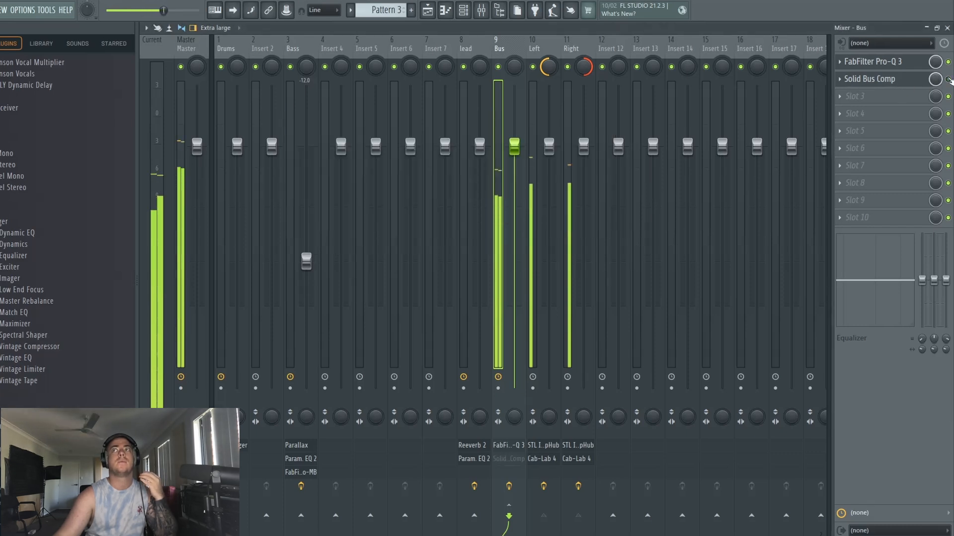
pyautogui.click(947, 79)
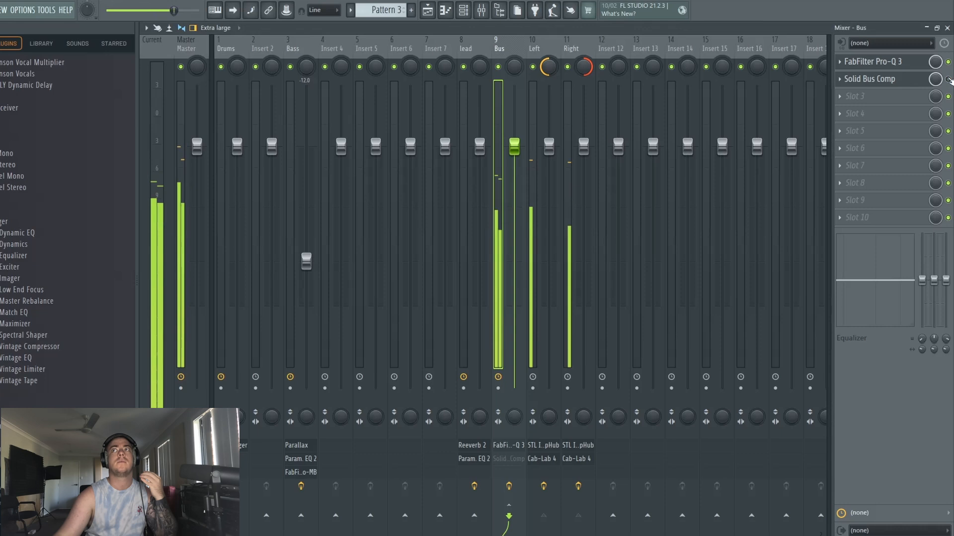
pyautogui.click(874, 79)
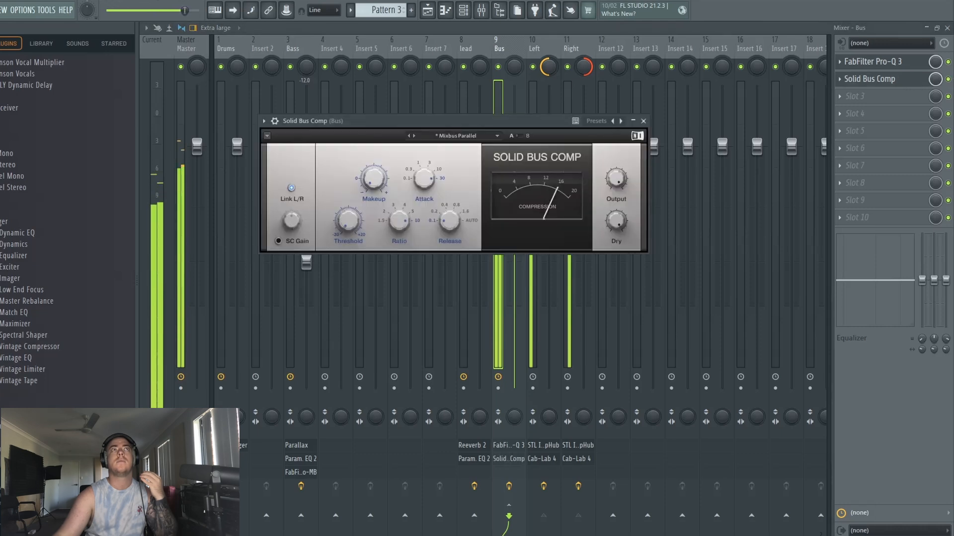
# Step: Stop playback and load FabFilter Pro-MB into the Bus track's third effect slot
pyautogui.press('space')
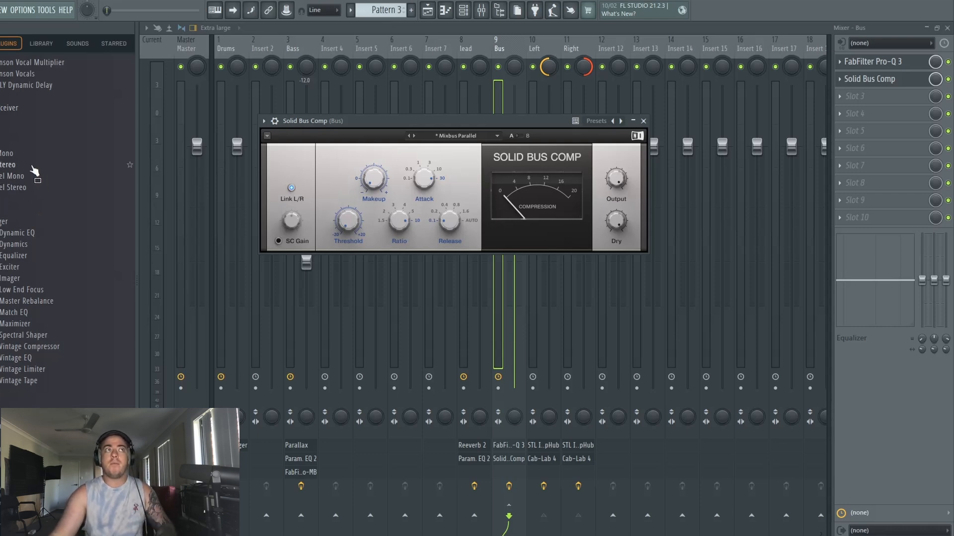
pyautogui.scroll(7, 20, 198)
pyautogui.moveTo(15, 199)
pyautogui.mouseDown()
pyautogui.moveTo(884, 100)
pyautogui.moveTo(19, 209)
pyautogui.mouseUp()
pyautogui.scroll(4, 21, 207)
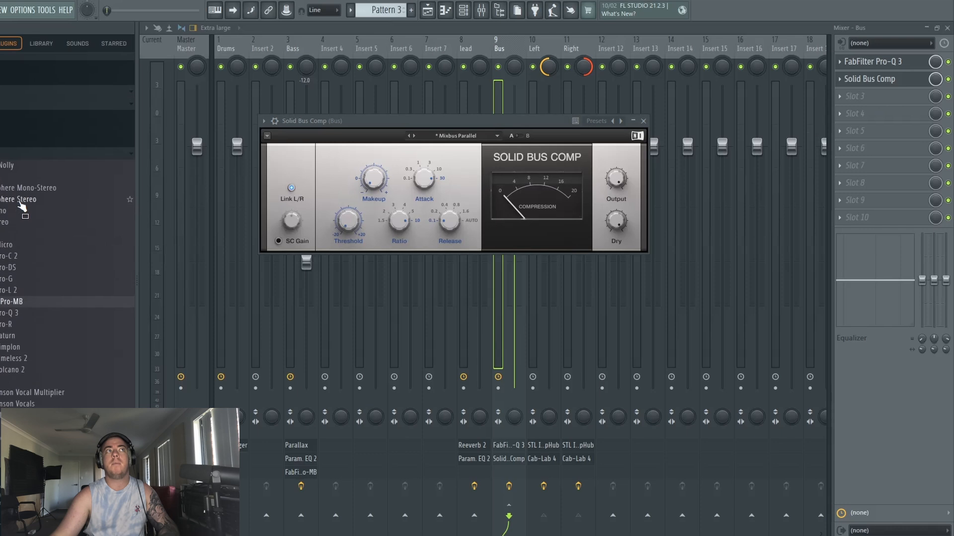
pyautogui.click(31, 161)
pyautogui.click(30, 150)
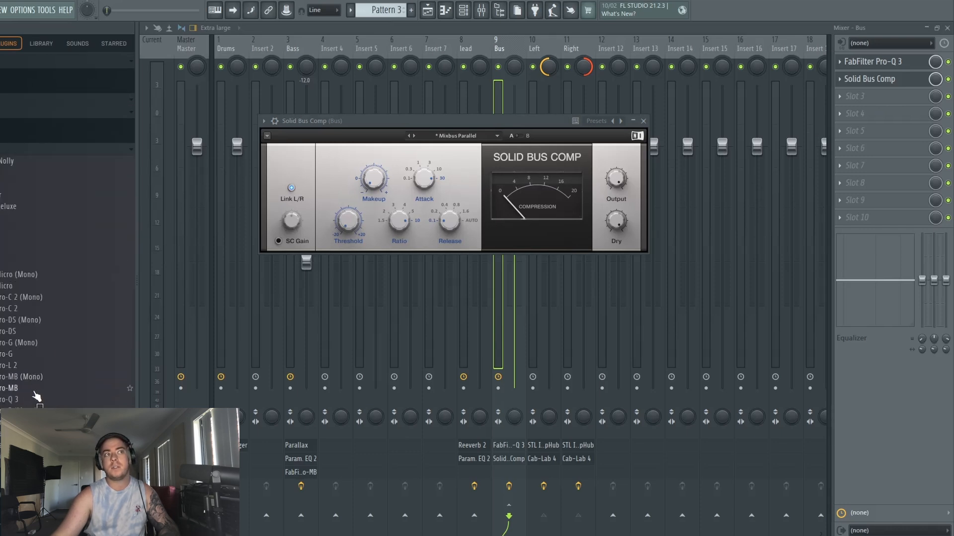
pyautogui.moveTo(15, 393); pyautogui.dragTo(867, 113)
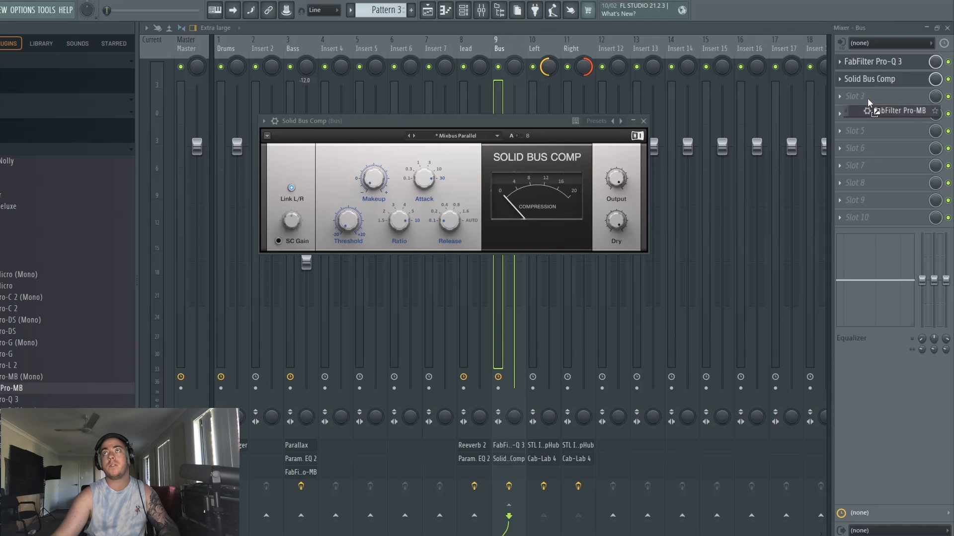
# Step: Set Pro-MB to Linear Phase processing with 2x oversampling
pyautogui.click(351, 492)
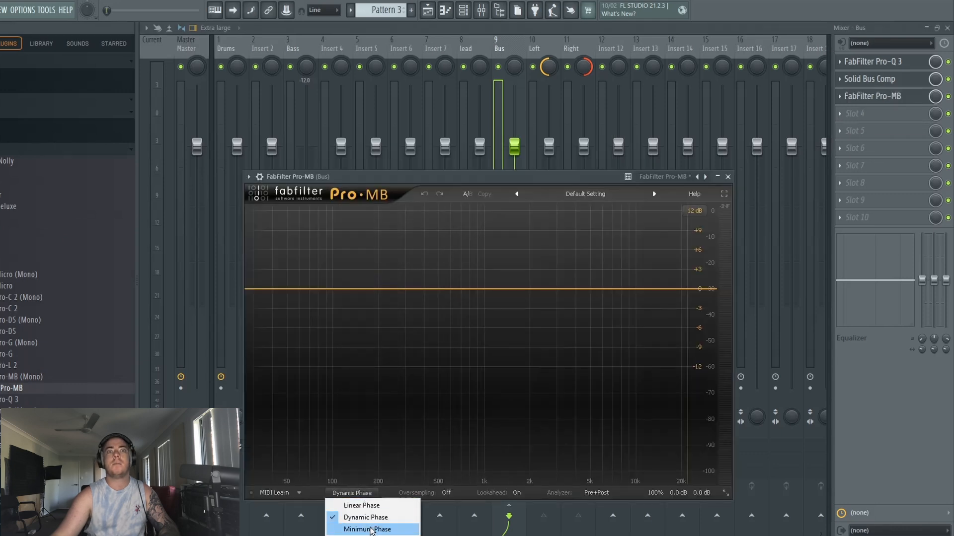
pyautogui.click(380, 505)
pyautogui.click(446, 493)
pyautogui.click(452, 511)
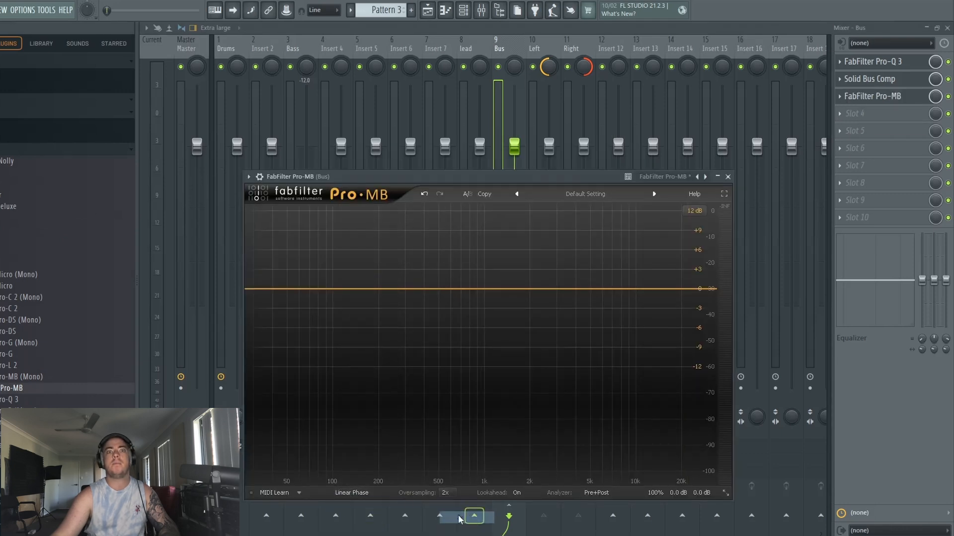
# Step: During playback, add a compression band centred at about 179 Hz and fine-tune its high crossover
pyautogui.press('space')
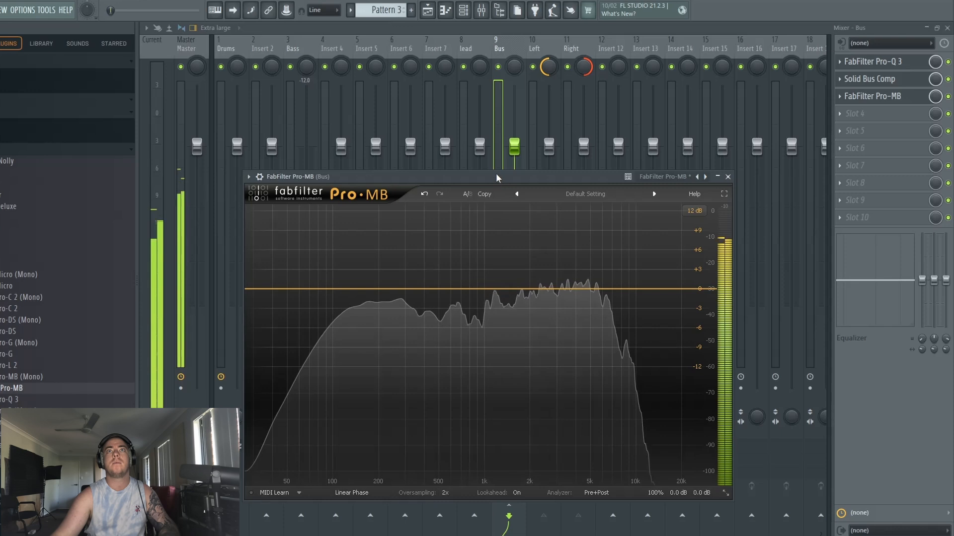
pyautogui.moveTo(496, 176); pyautogui.dragTo(501, 82)
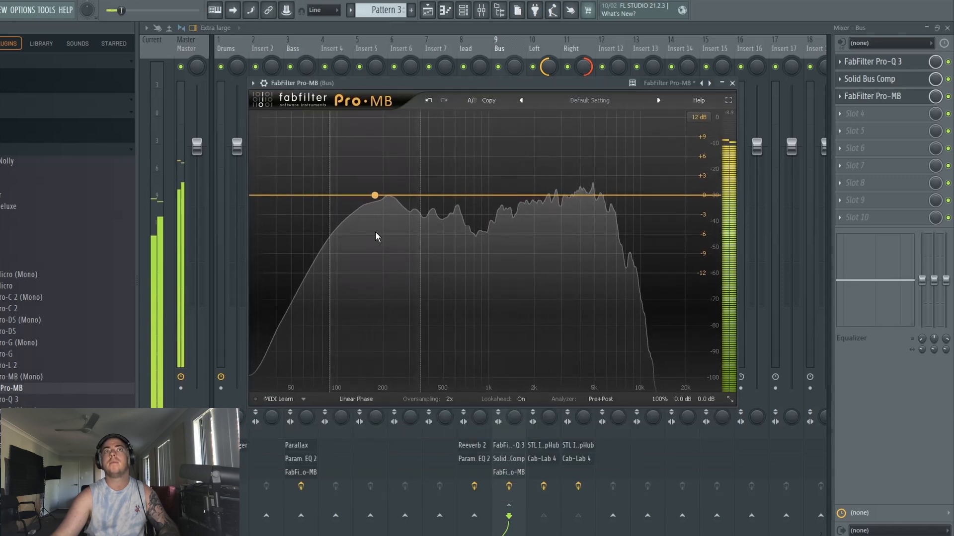
pyautogui.click(378, 195)
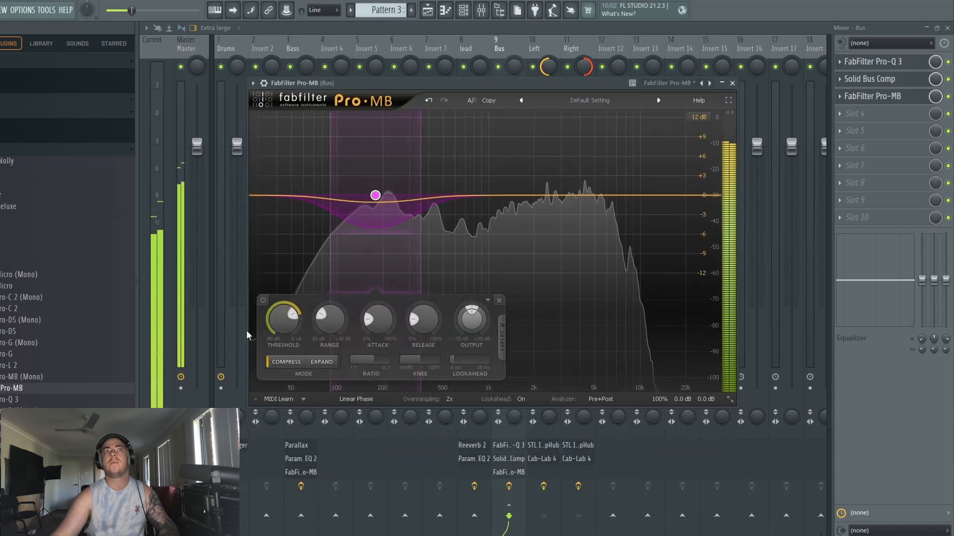
pyautogui.moveTo(281, 330)
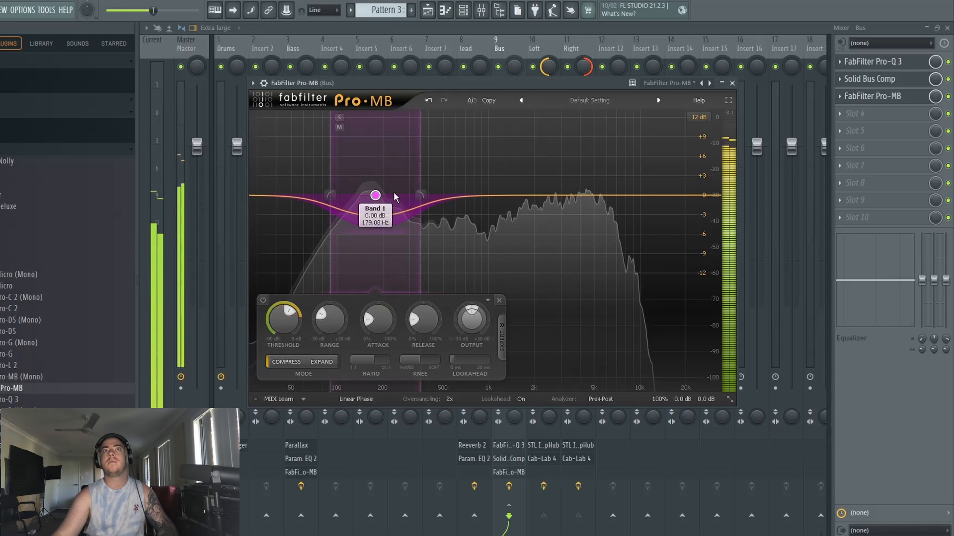
pyautogui.doubleClick(421, 243)
pyautogui.write('3')
pyautogui.press('Return')
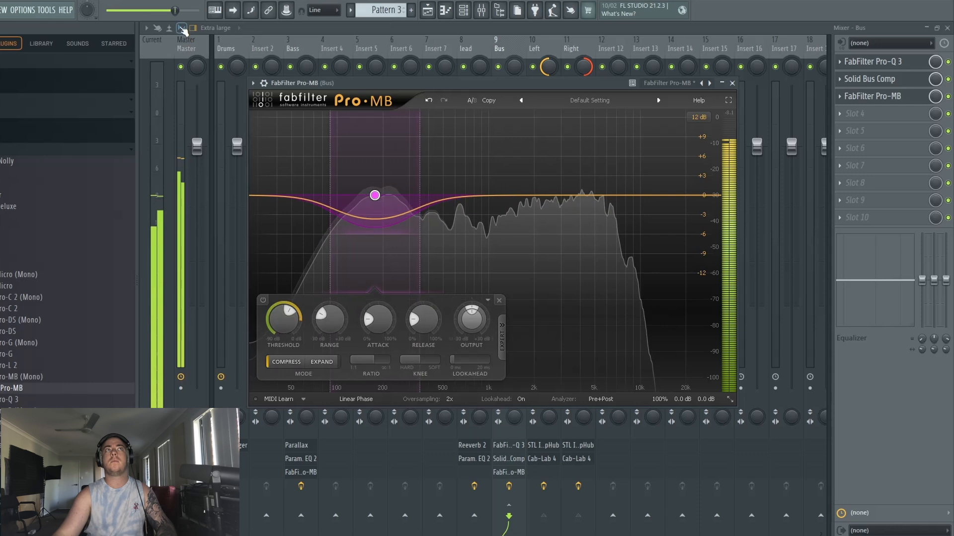
# Step: Stop playback and add a second compression band in the upper mids, between 2 kHz and 5 kHz
pyautogui.press('space')
pyautogui.click(579, 202)
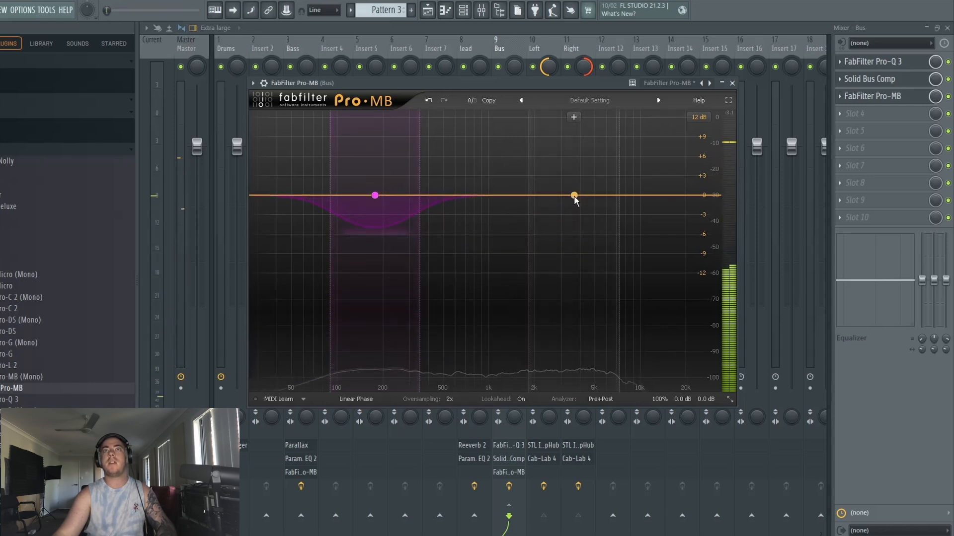
pyautogui.click(574, 196)
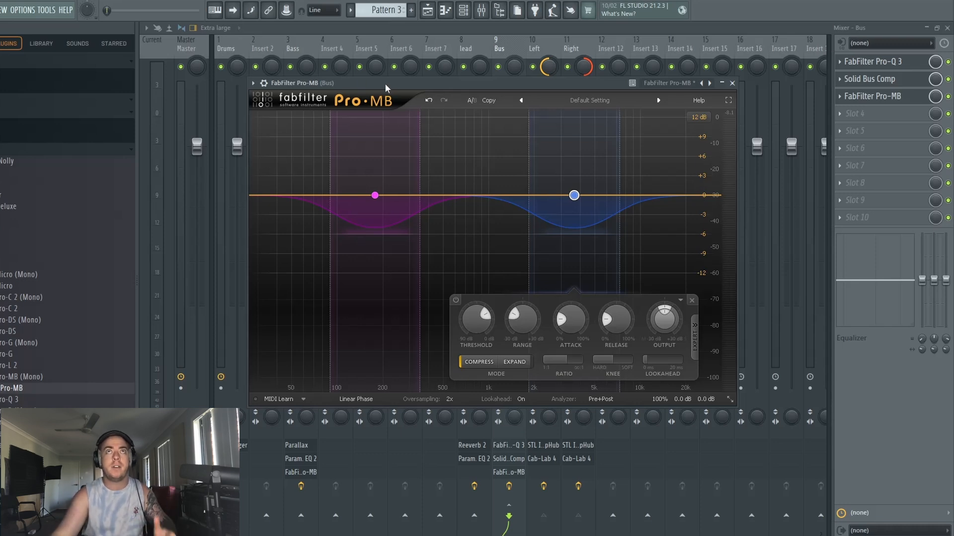
# Step: Solo the upper-mid band during playback, narrow it to about 2.7–6.2 kHz, and end the solo
pyautogui.moveTo(386, 88); pyautogui.dragTo(370, 88)
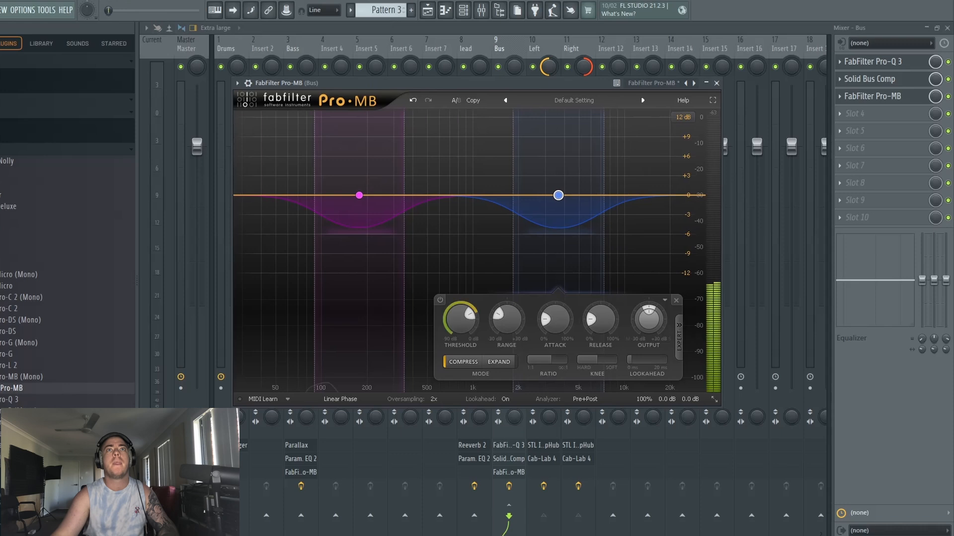
pyautogui.press('space')
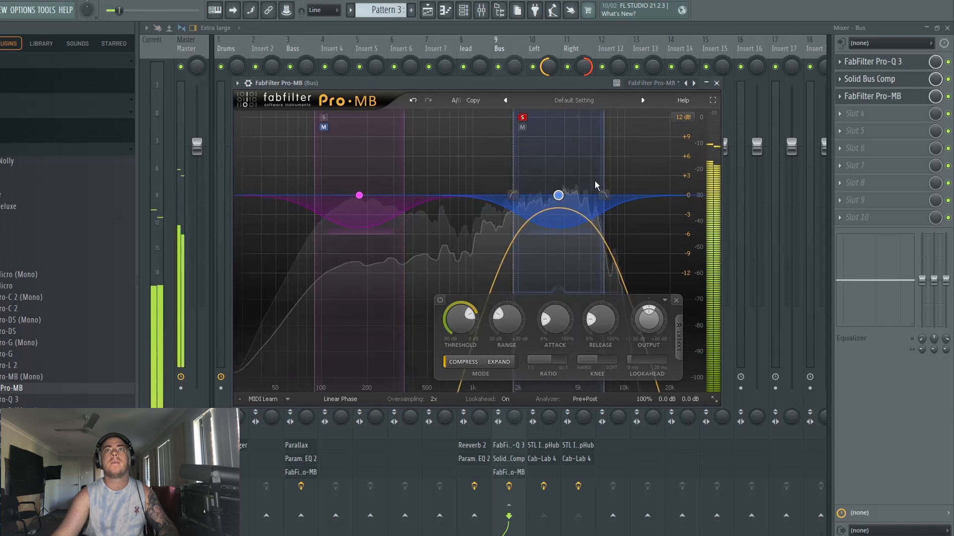
pyautogui.moveTo(559, 196)
pyautogui.mouseDown()
pyautogui.moveTo(487, 195)
pyautogui.moveTo(572, 195)
pyautogui.mouseUp()
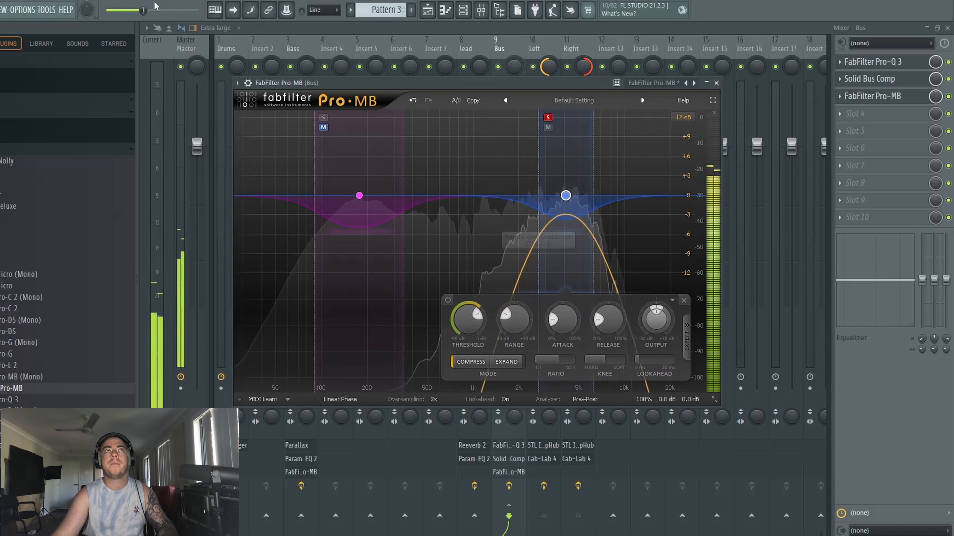
pyautogui.click(548, 119)
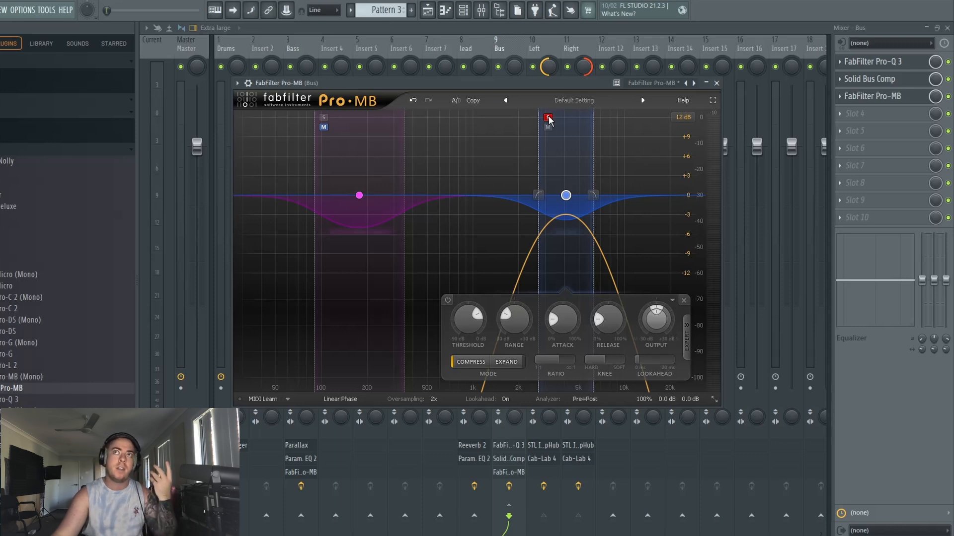
pyautogui.click(548, 119)
# Step: During playback, lower the upper-mid band's threshold to about -32 dB and set its release to 25%
pyautogui.press('space')
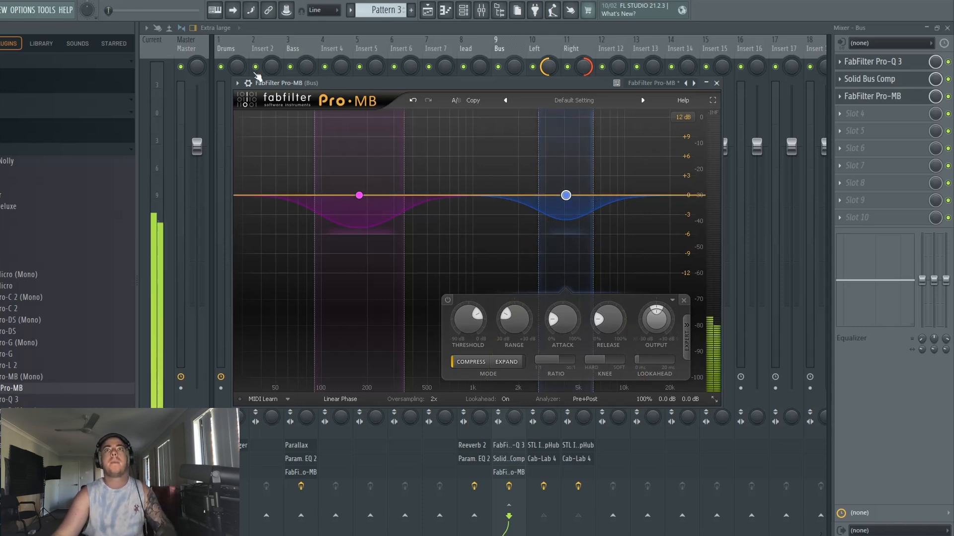
pyautogui.moveTo(467, 319); pyautogui.dragTo(454, 390)
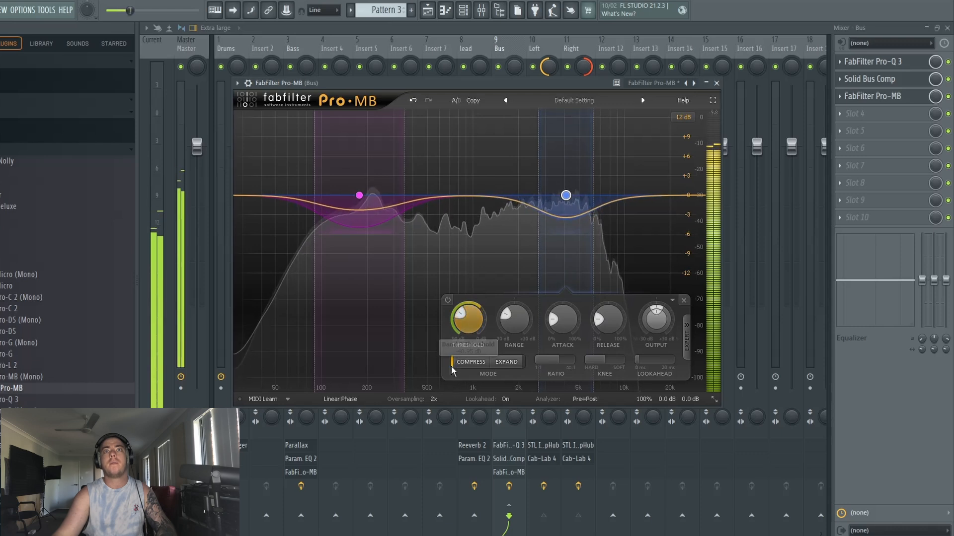
pyautogui.moveTo(470, 318); pyautogui.dragTo(479, 284)
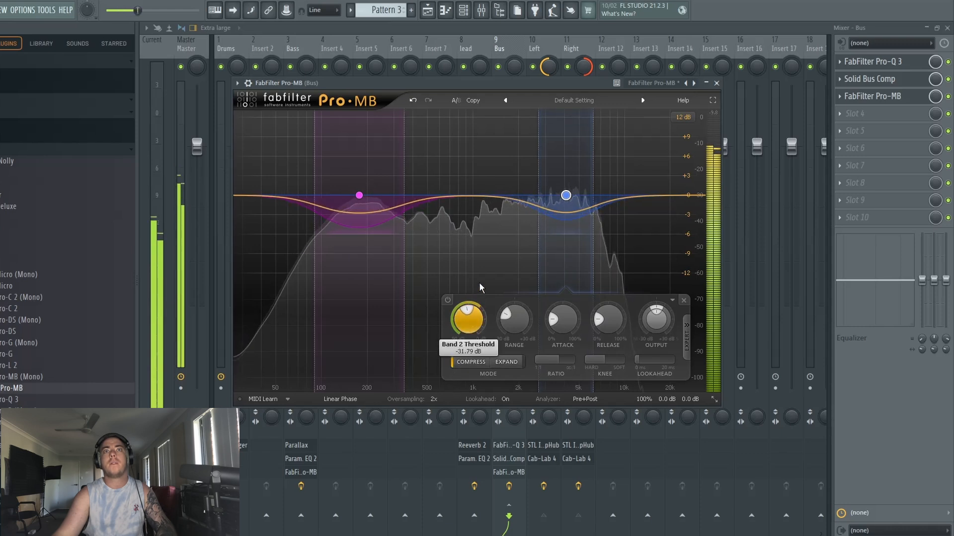
pyautogui.doubleClick(471, 323)
pyautogui.doubleClick(607, 320)
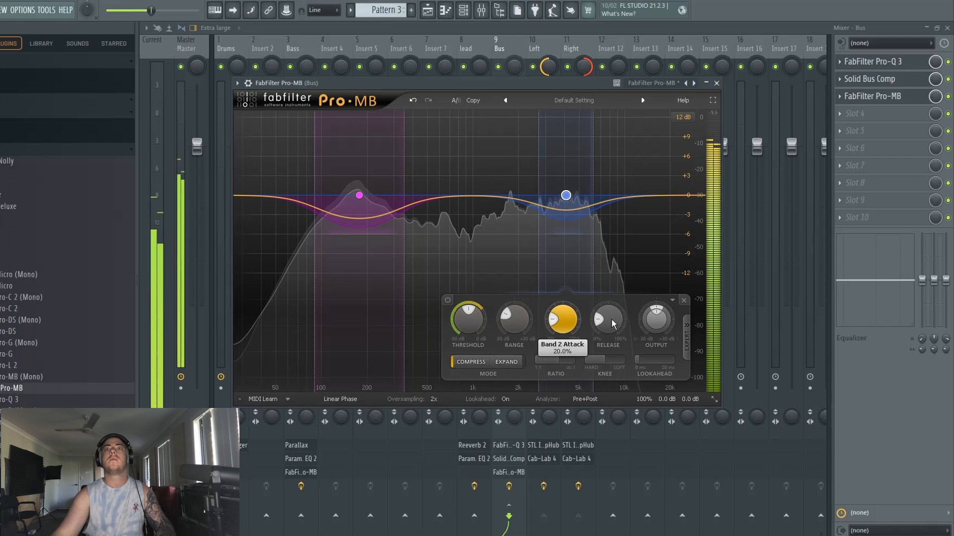
pyautogui.write('25')
pyautogui.press('Return')
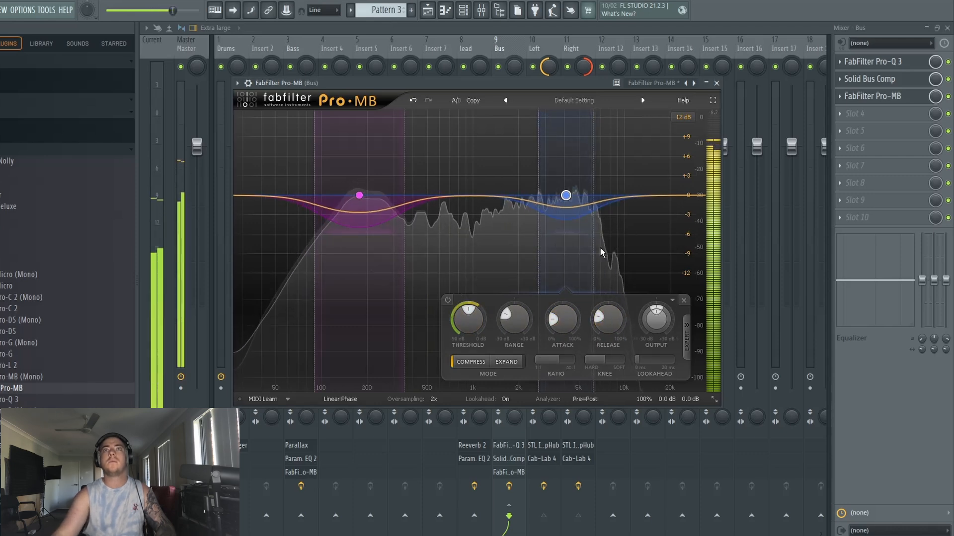
# Step: Set the upper-mid band's high crossover to 7000 Hz and its low crossover to 2500 Hz
pyautogui.doubleClick(592, 196)
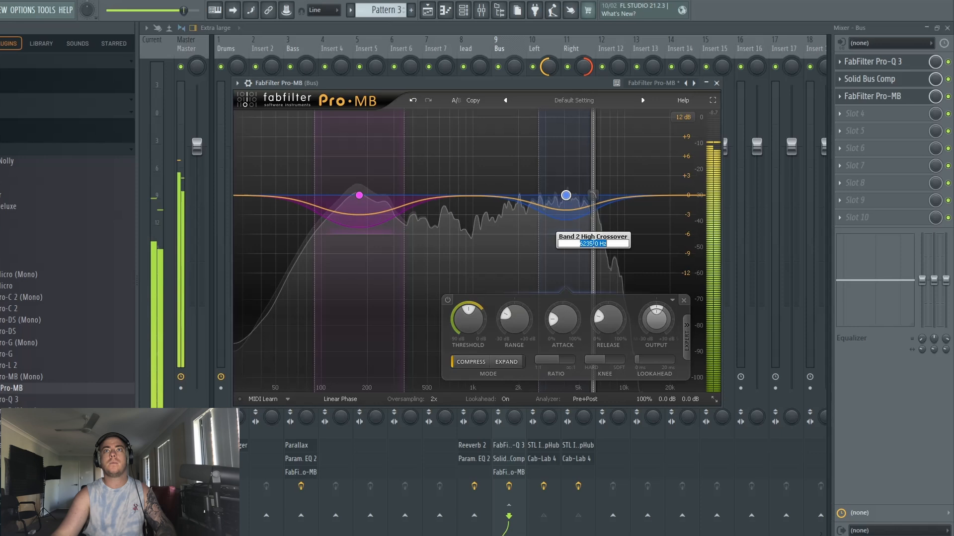
pyautogui.write('7000')
pyautogui.press('Return')
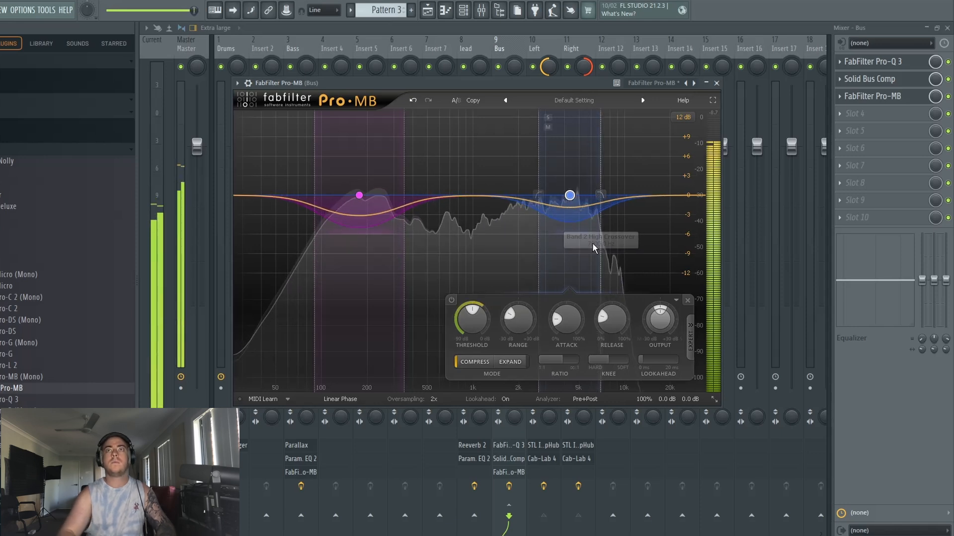
pyautogui.doubleClick(539, 195)
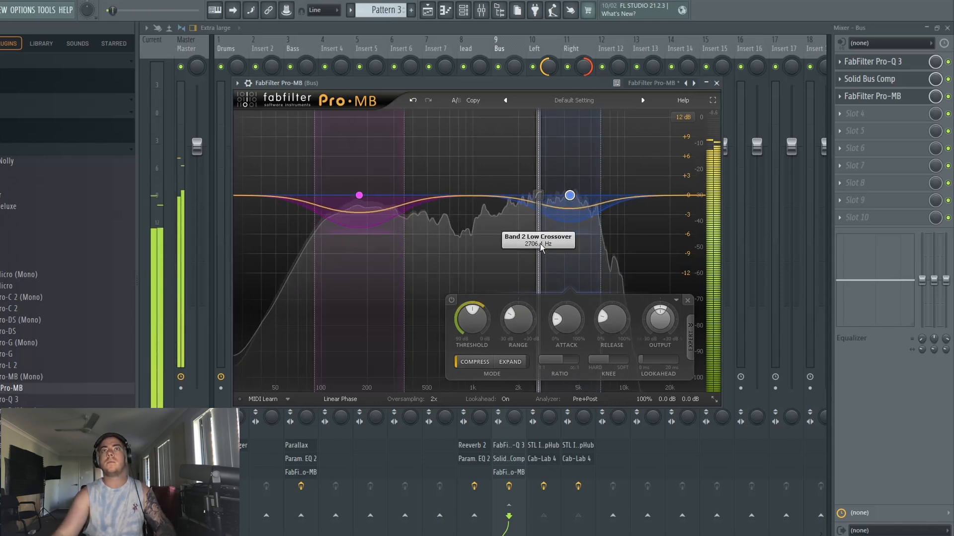
pyautogui.write('2500')
pyautogui.press('Return')
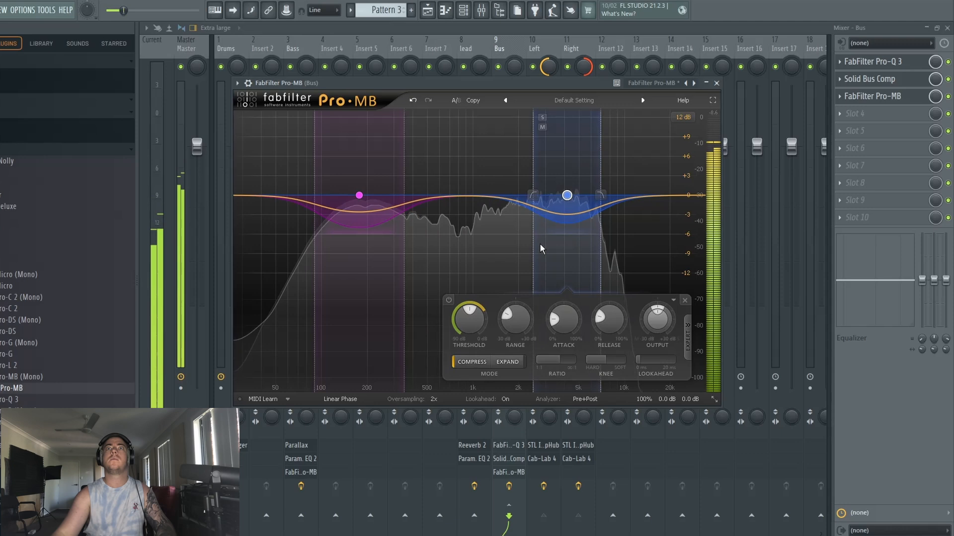
# Step: Set the upper-mid band's threshold to -24 dB, stop playback and close Pro-MB
pyautogui.moveTo(480, 324); pyautogui.dragTo(472, 329)
pyautogui.doubleClick(472, 329)
pyautogui.write('-24')
pyautogui.press('Return')
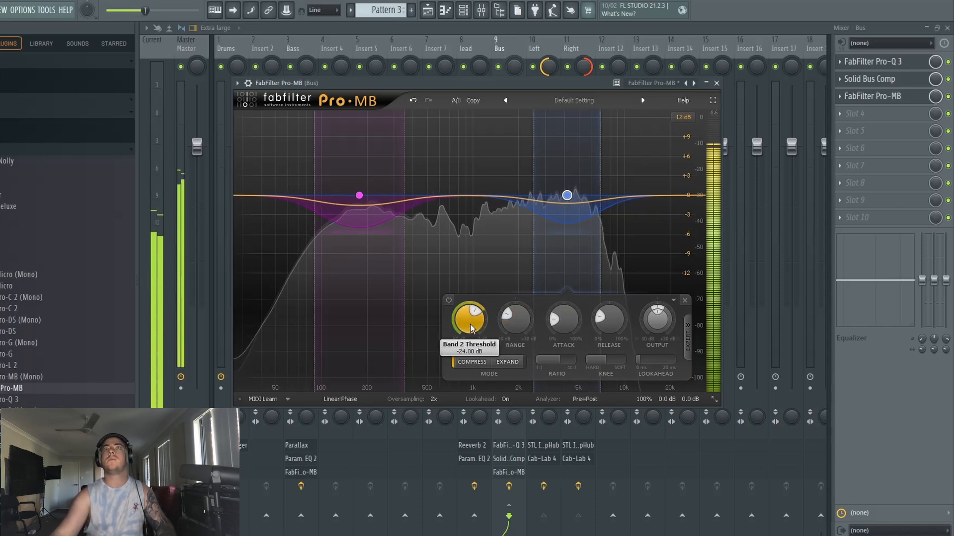
pyautogui.press('space')
pyautogui.click(716, 83)
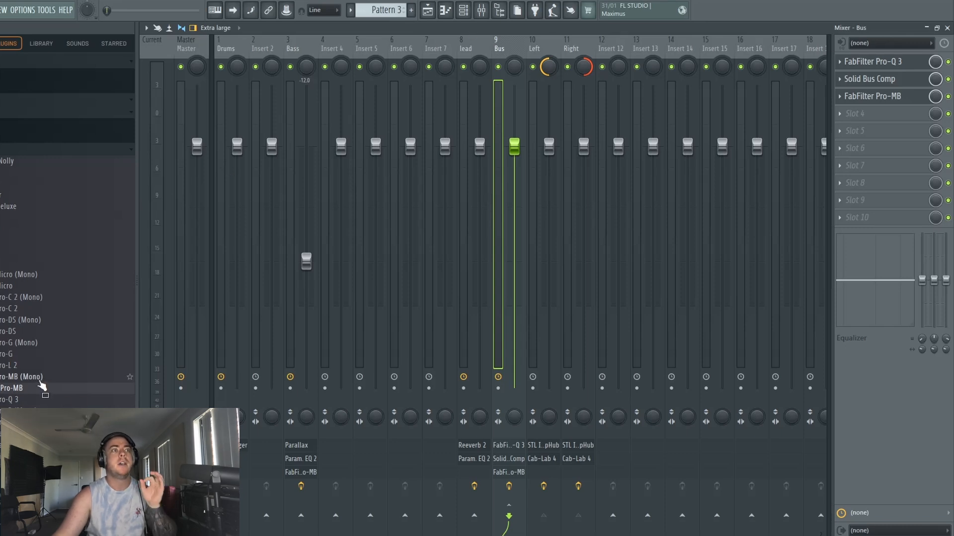
# Step: Find the SPAN analyzer among the plugins and load it into the Bus track's fifth effect slot
pyautogui.scroll(-4, 42, 390)
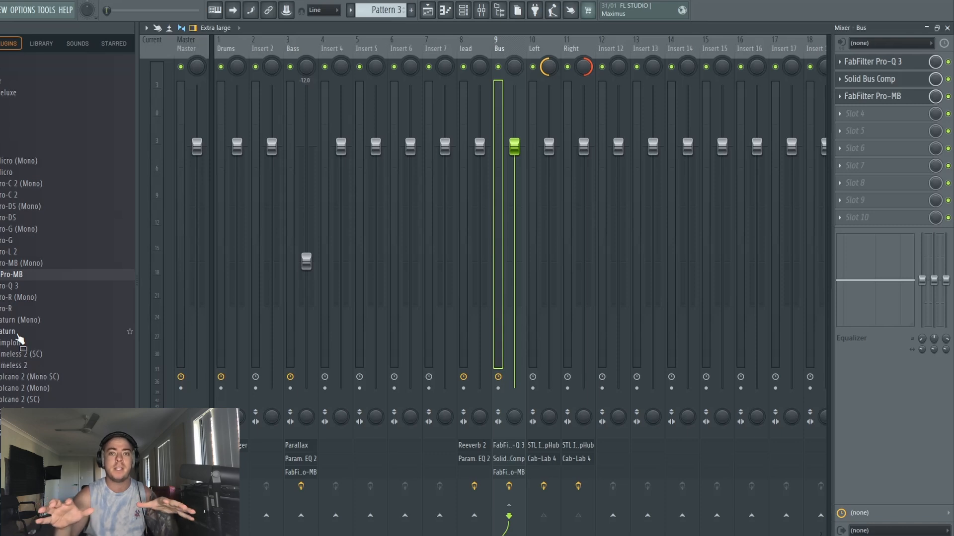
pyautogui.scroll(2, 17, 336)
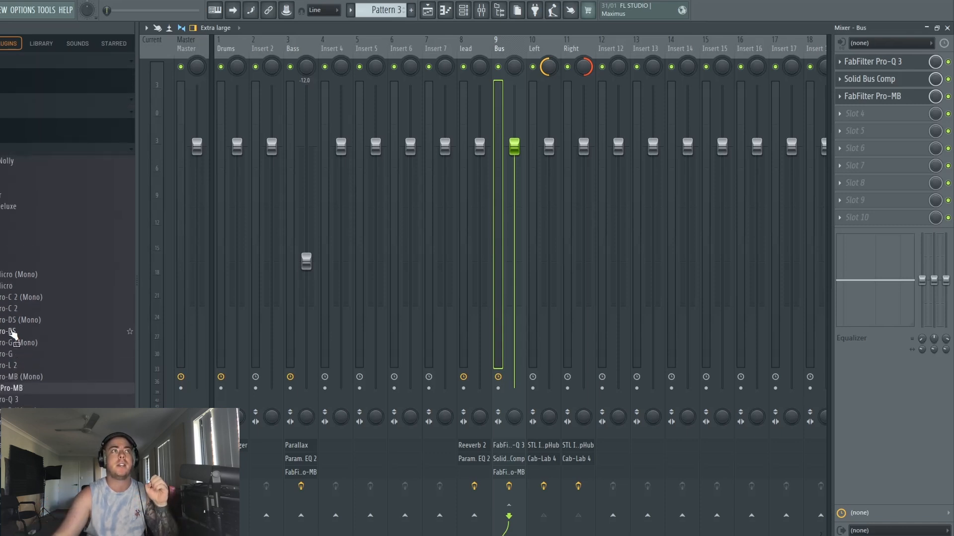
pyautogui.scroll(-2, 19, 328)
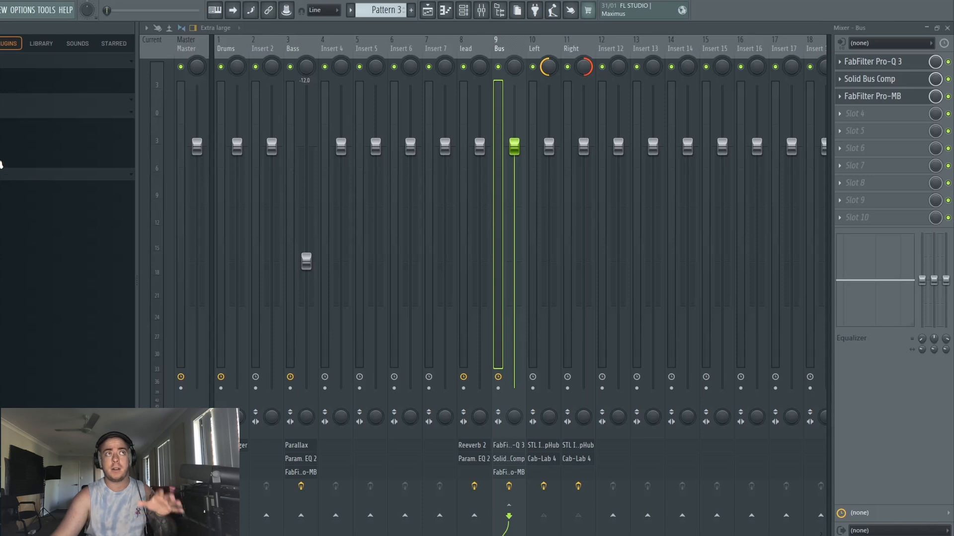
pyautogui.click(1, 163)
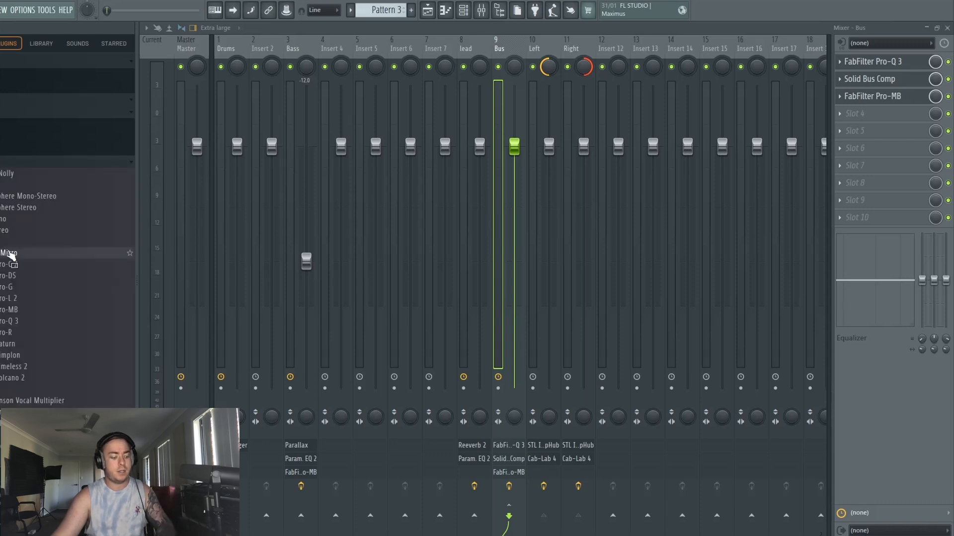
pyautogui.scroll(-4, 1, 164)
pyautogui.scroll(-2, 30, 224)
pyautogui.moveTo(1, 369); pyautogui.dragTo(873, 129)
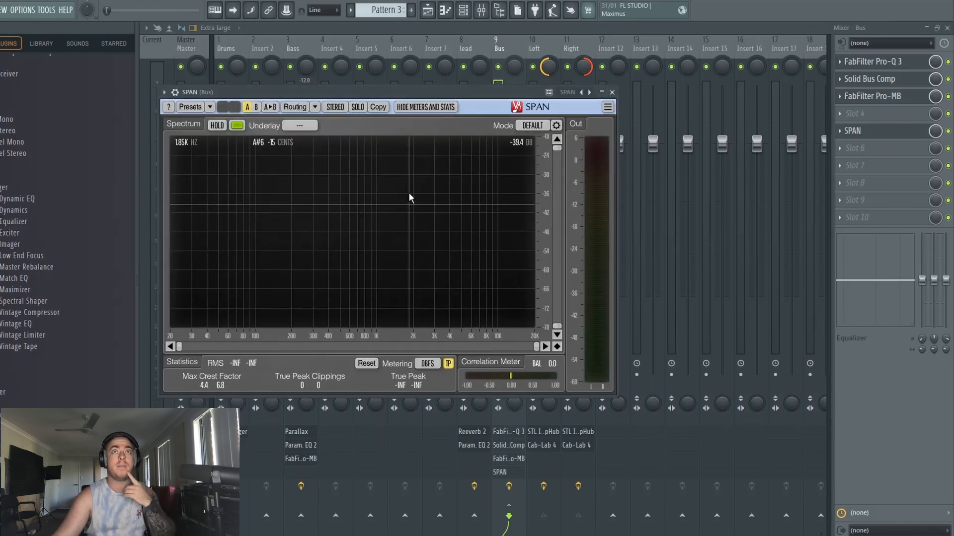
# Step: Play the guitar bus and examine its frequency spectrum and output level in SPAN
pyautogui.moveTo(406, 93); pyautogui.dragTo(425, 30)
pyautogui.press('space')
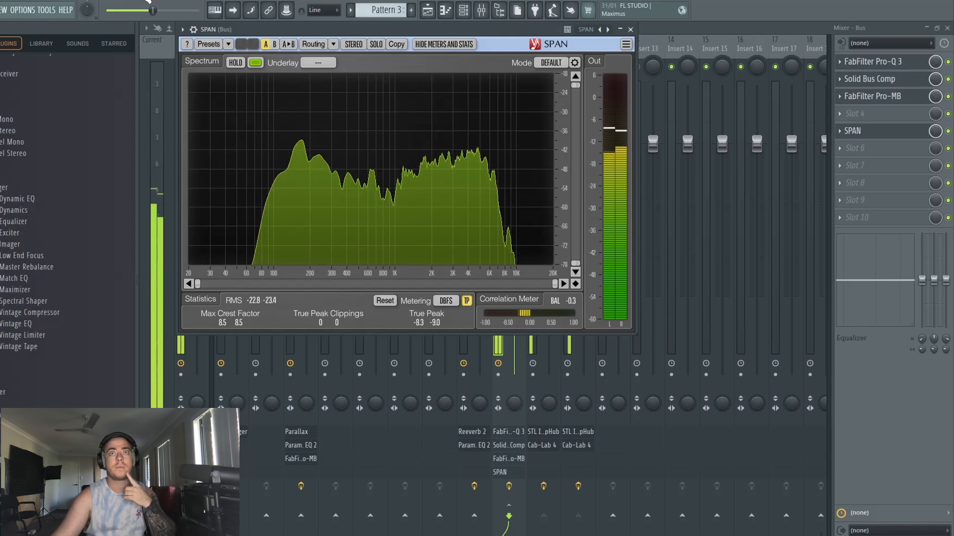
pyautogui.press('space')
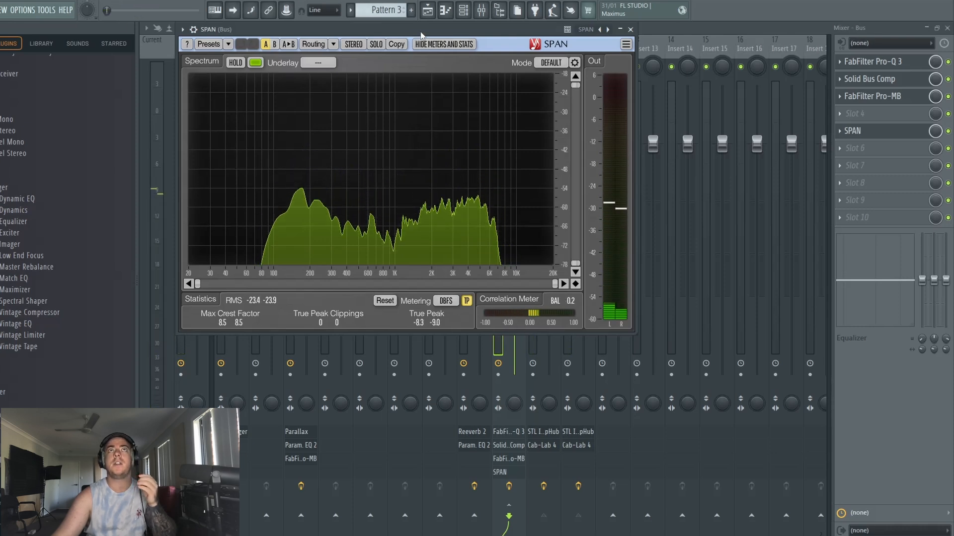
# Step: Load Patcher into the Bus track's fourth effect slot and apply its Mid Side EQ preset
pyautogui.moveTo(416, 33); pyautogui.dragTo(421, 41)
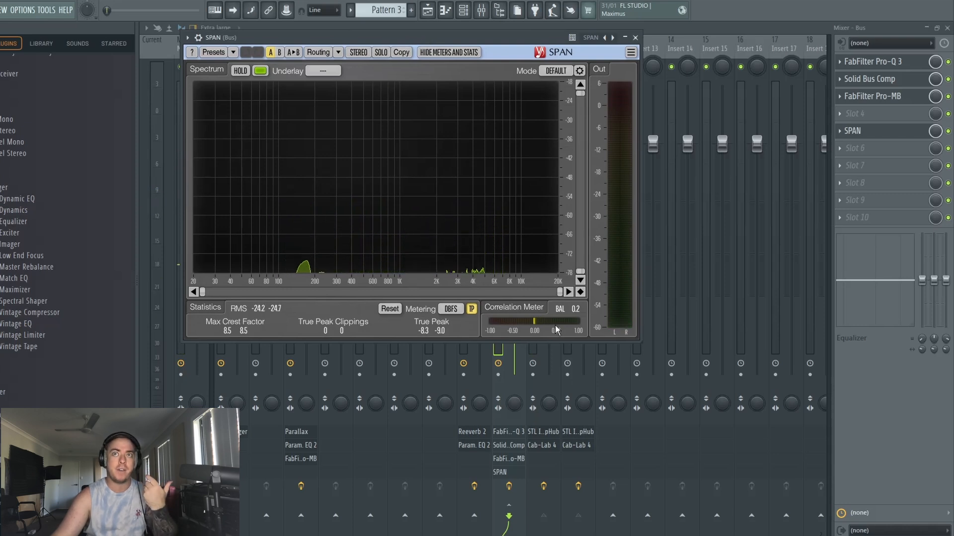
pyautogui.moveTo(433, 33); pyautogui.dragTo(474, 44)
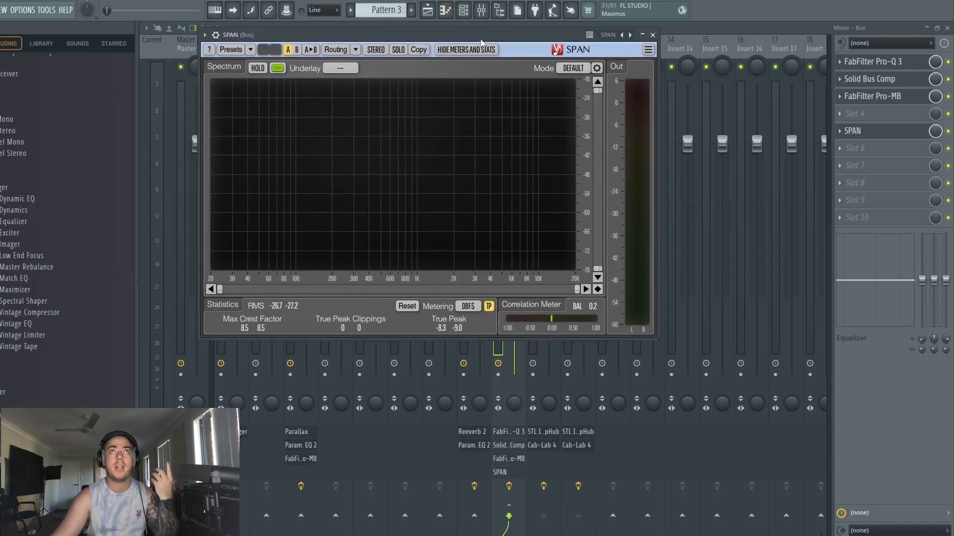
pyautogui.click(863, 114)
pyautogui.click(790, 251)
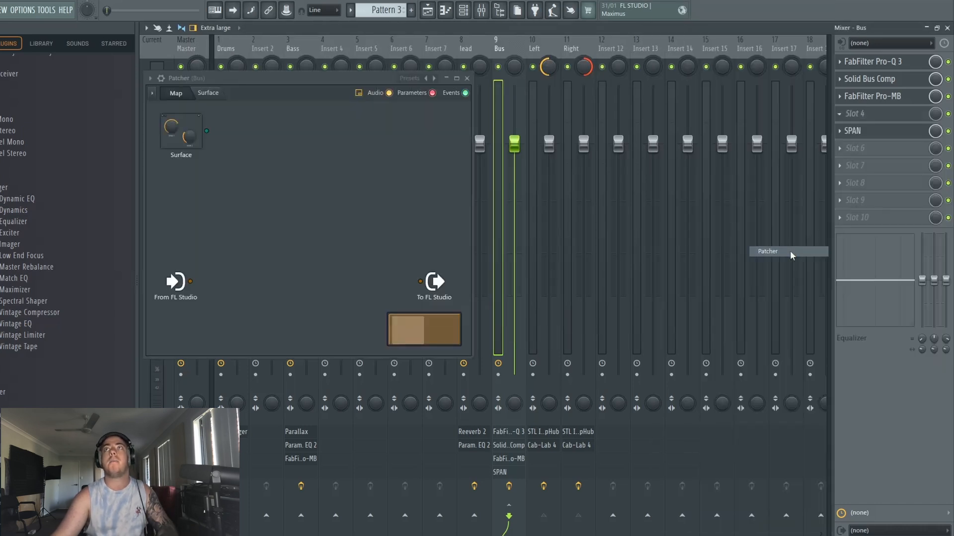
pyautogui.moveTo(334, 78); pyautogui.dragTo(388, 58)
pyautogui.click(205, 58)
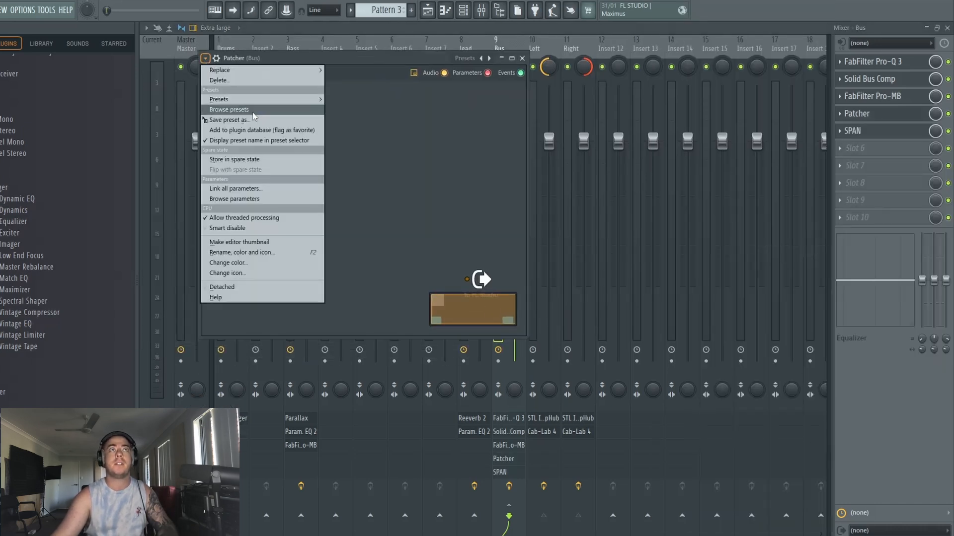
pyautogui.moveTo(255, 100)
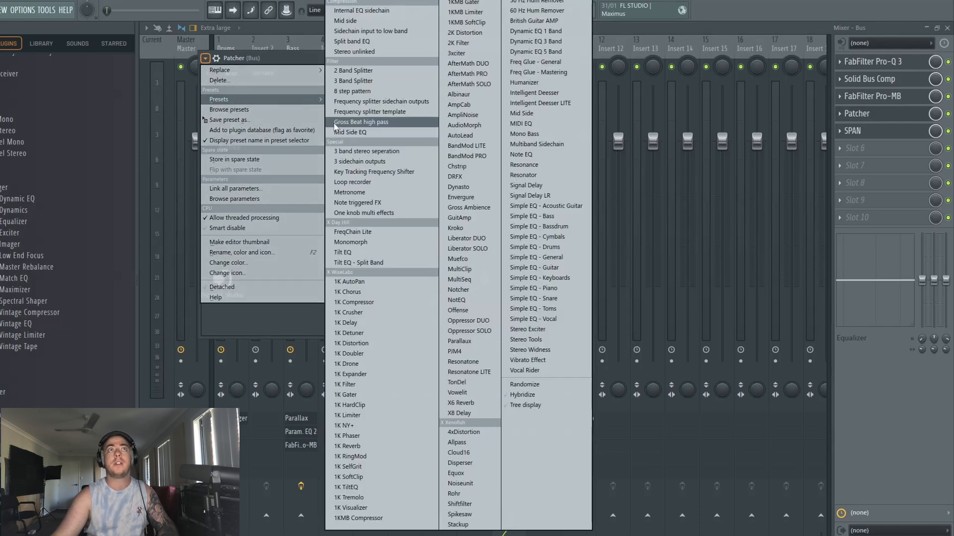
pyautogui.click(378, 132)
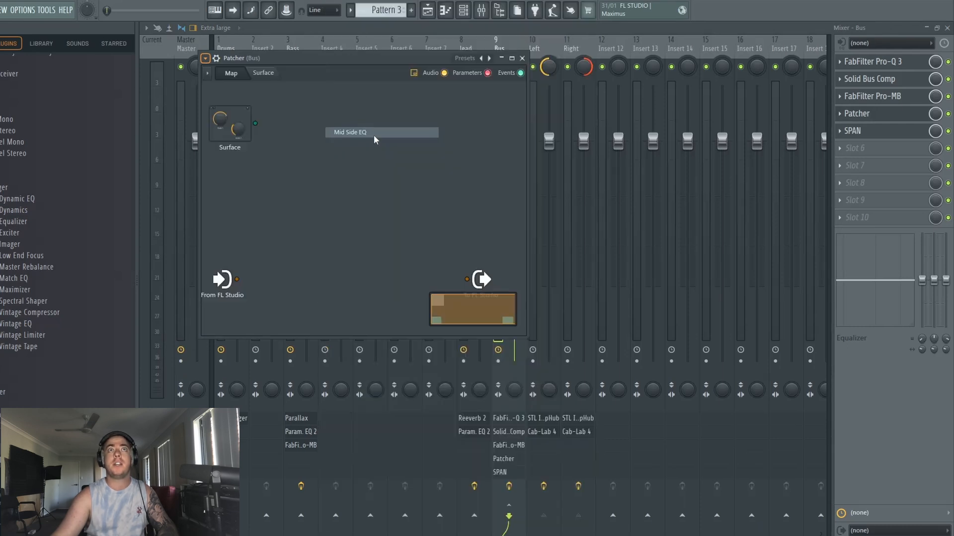
# Step: Turn on linear phase and HQ mode for the SIDE and MID EQs, and spread their windows apart
pyautogui.click(562, 234)
pyautogui.click(583, 234)
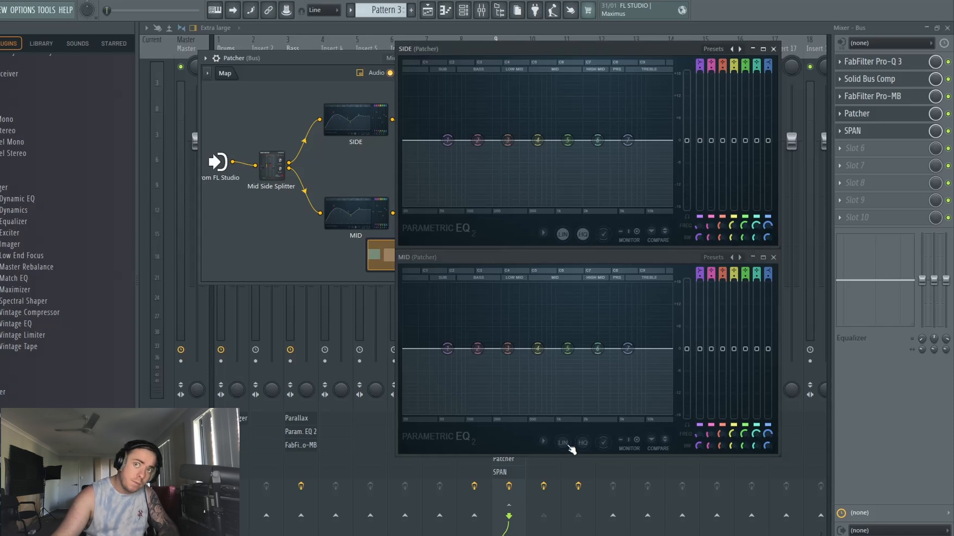
pyautogui.moveTo(590, 247); pyautogui.dragTo(676, 162)
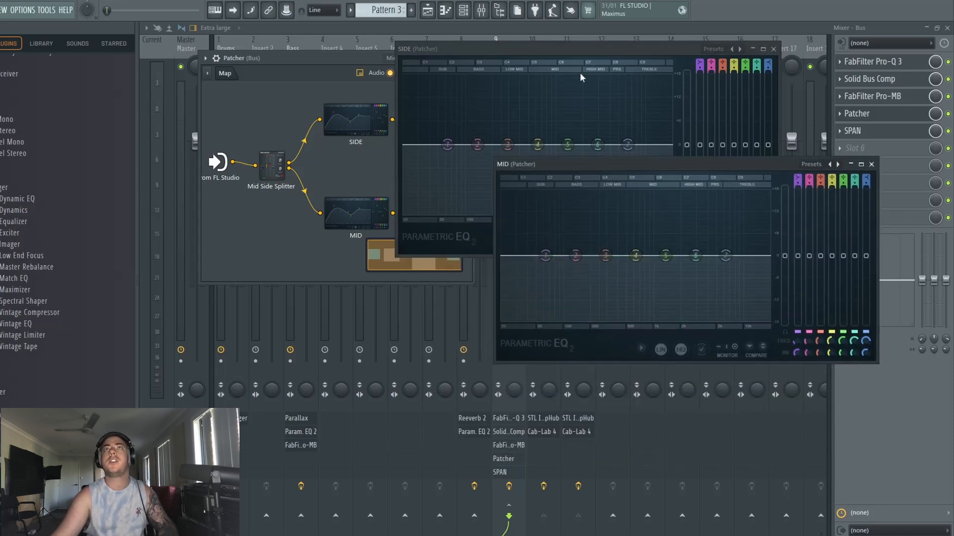
pyautogui.moveTo(612, 160); pyautogui.dragTo(621, 285)
pyautogui.moveTo(516, 49); pyautogui.dragTo(653, 8)
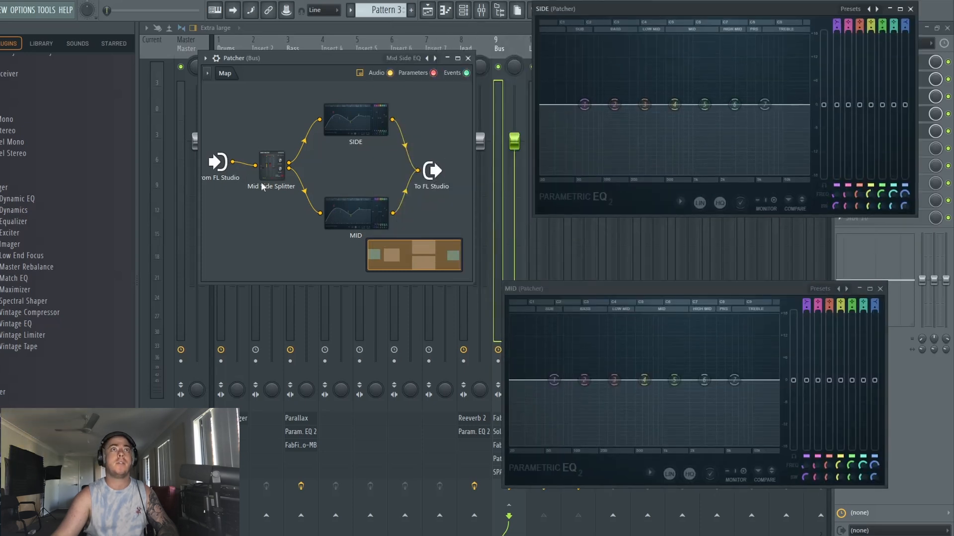
pyautogui.moveTo(641, 8); pyautogui.dragTo(516, 45)
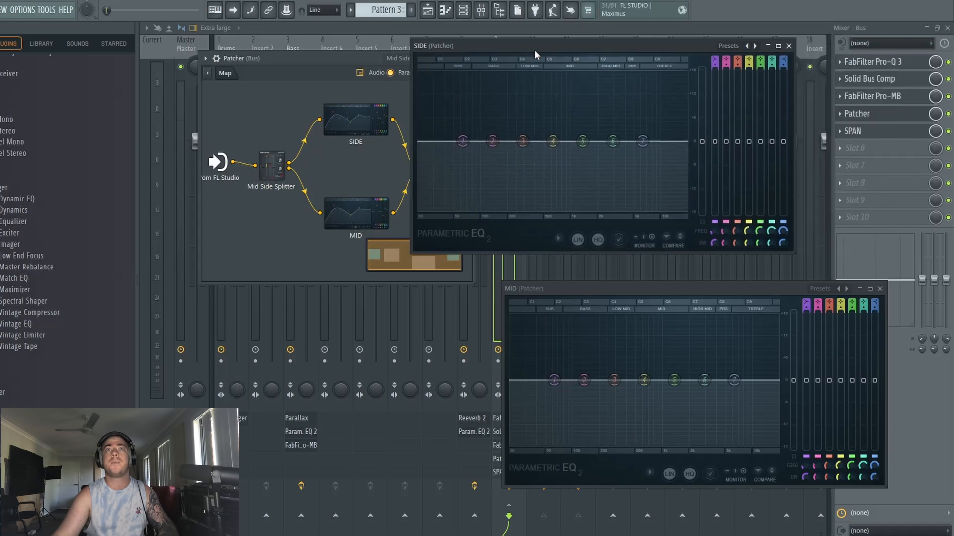
# Step: Make band 1 of the SIDE EQ a steeper high-pass filter and set its linear phase quality to High
pyautogui.rightClick(463, 143)
pyautogui.click(517, 201)
pyautogui.rightClick(464, 143)
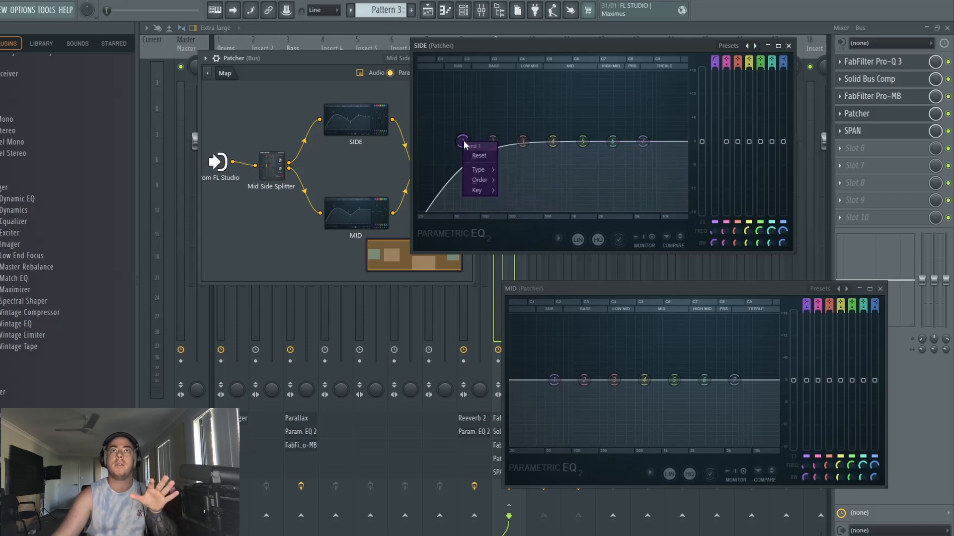
pyautogui.moveTo(477, 182)
pyautogui.click(516, 241)
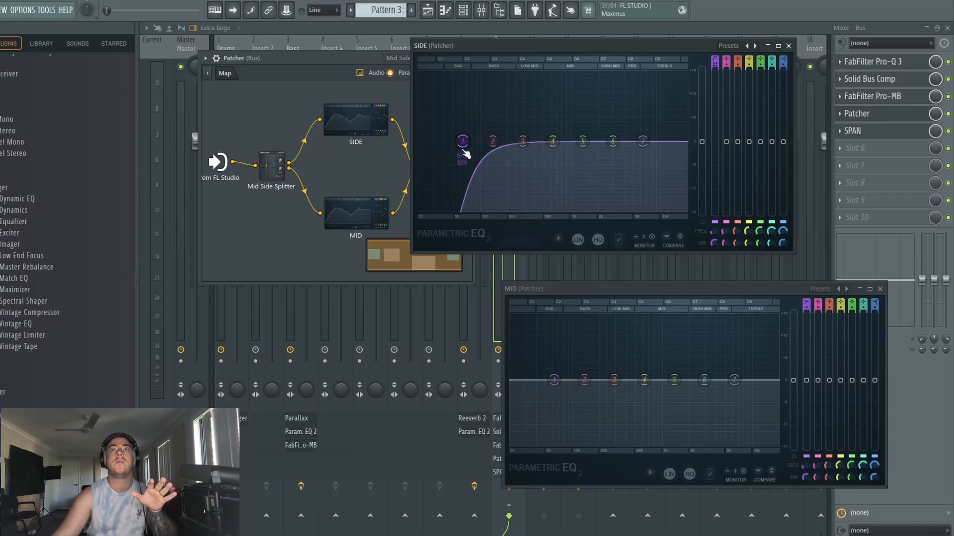
pyautogui.click(578, 240)
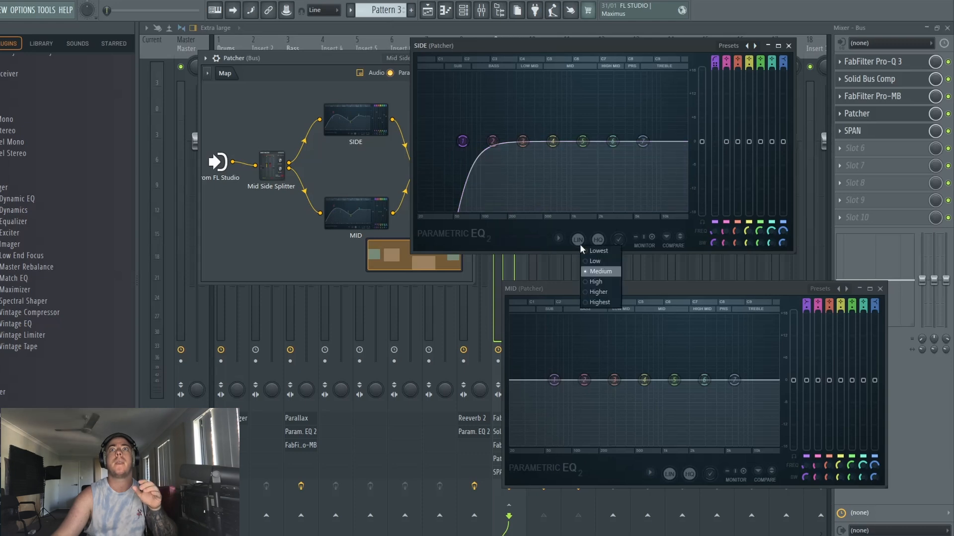
pyautogui.click(592, 284)
# Step: Play the guitars, raise the SIDE EQ's high-pass cutoff and disable its band 2
pyautogui.click(427, 11)
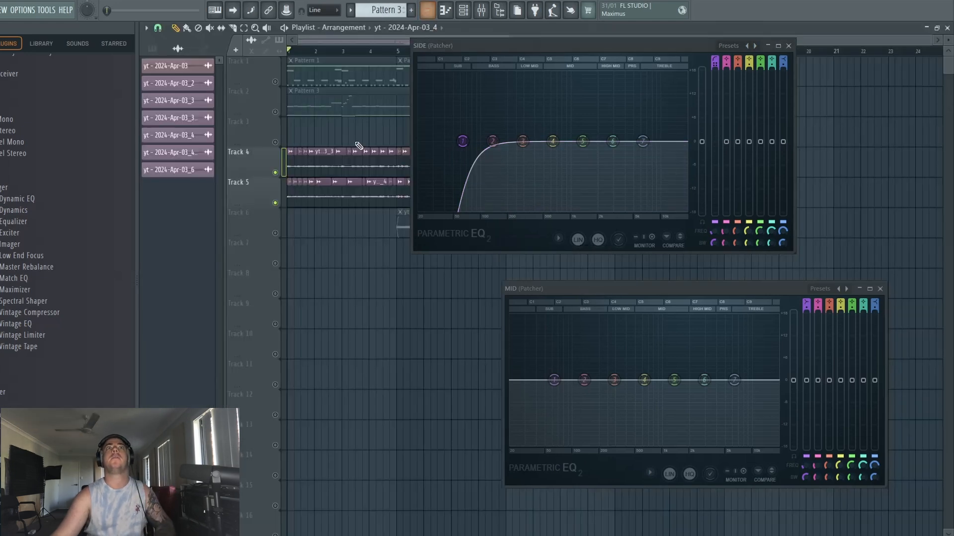
pyautogui.press('space')
pyautogui.press('F9')
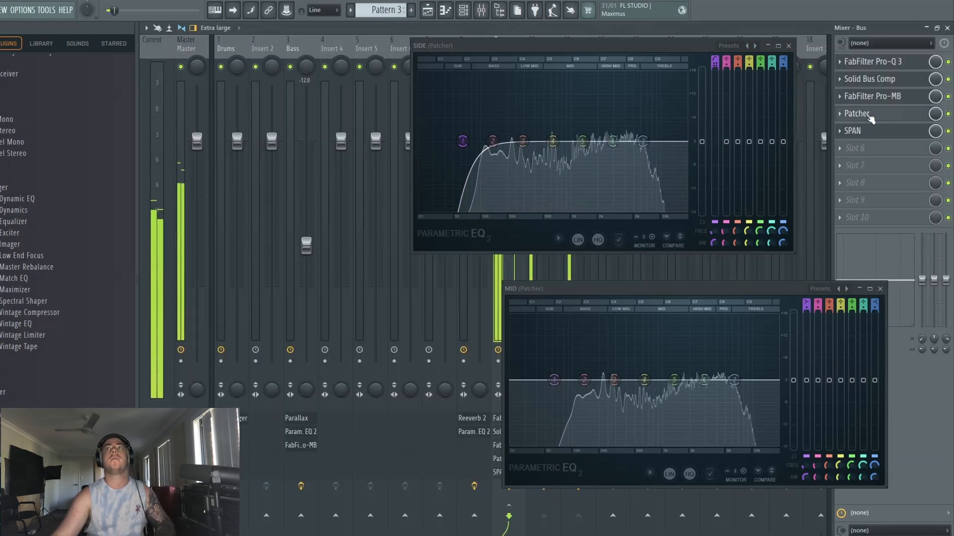
pyautogui.click(847, 114)
pyautogui.moveTo(463, 141); pyautogui.dragTo(484, 141)
pyautogui.rightClick(494, 141)
pyautogui.moveTo(513, 172)
pyautogui.click(550, 170)
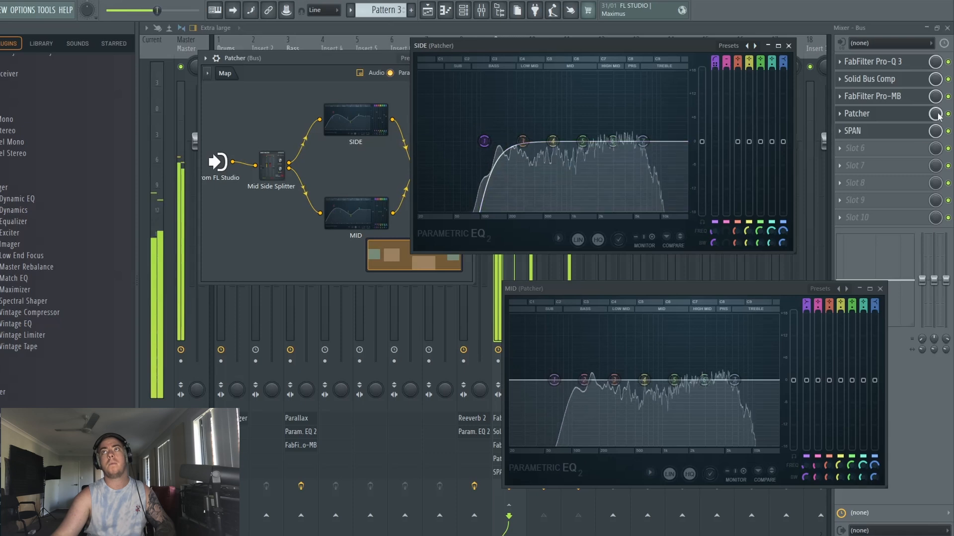
# Step: Open SPAN and arrange it beside the SIDE and MID EQs to examine the bus spectrum during playback
pyautogui.click(852, 131)
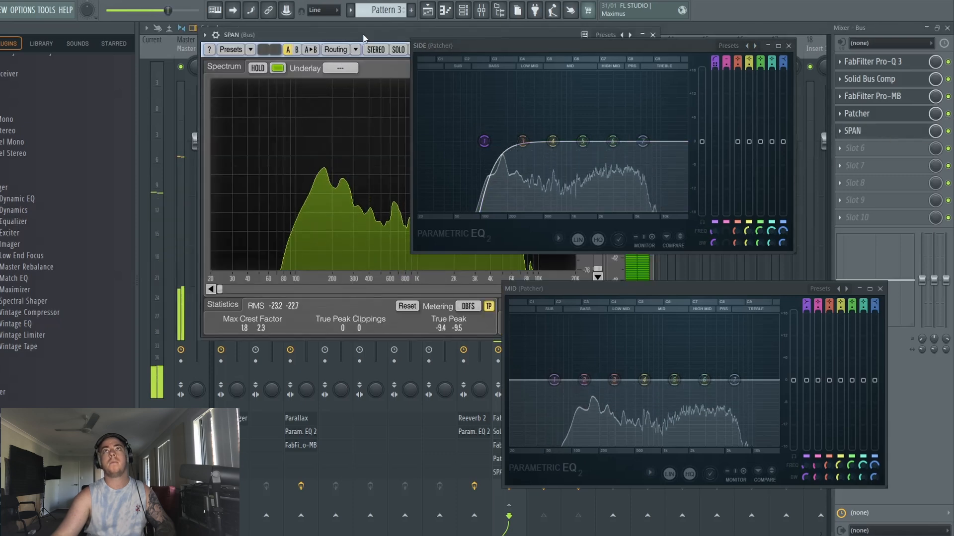
pyautogui.moveTo(555, 50); pyautogui.dragTo(692, 30)
pyautogui.moveTo(597, 289); pyautogui.dragTo(723, 237)
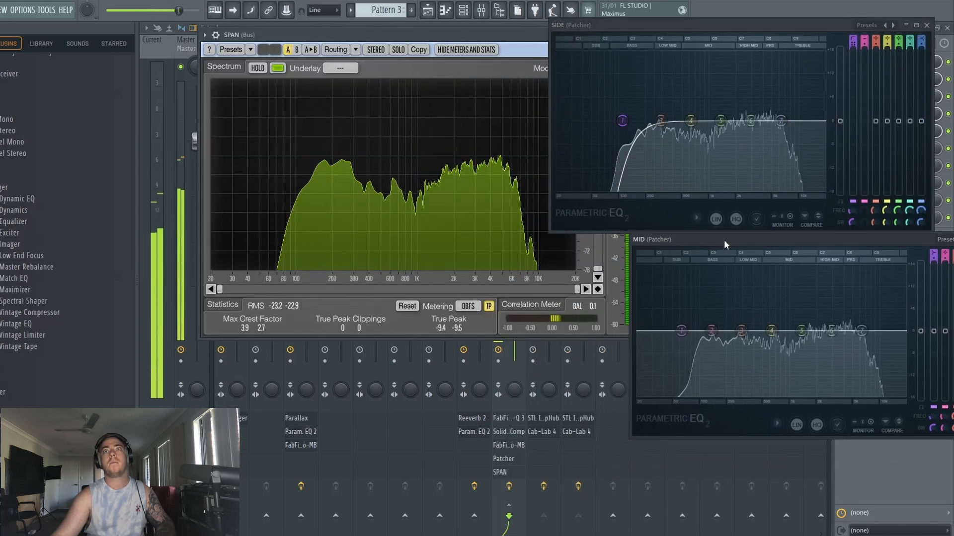
pyautogui.moveTo(406, 30); pyautogui.dragTo(378, 31)
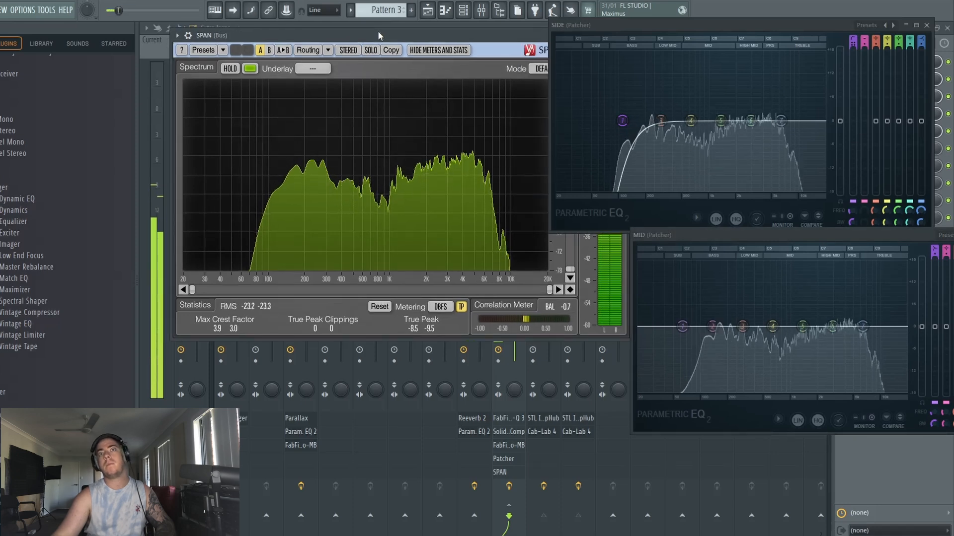
# Step: Fine-tune the SIDE EQ's high-pass cutoff to about 140 Hz while listening, and stop playback
pyautogui.click(623, 121)
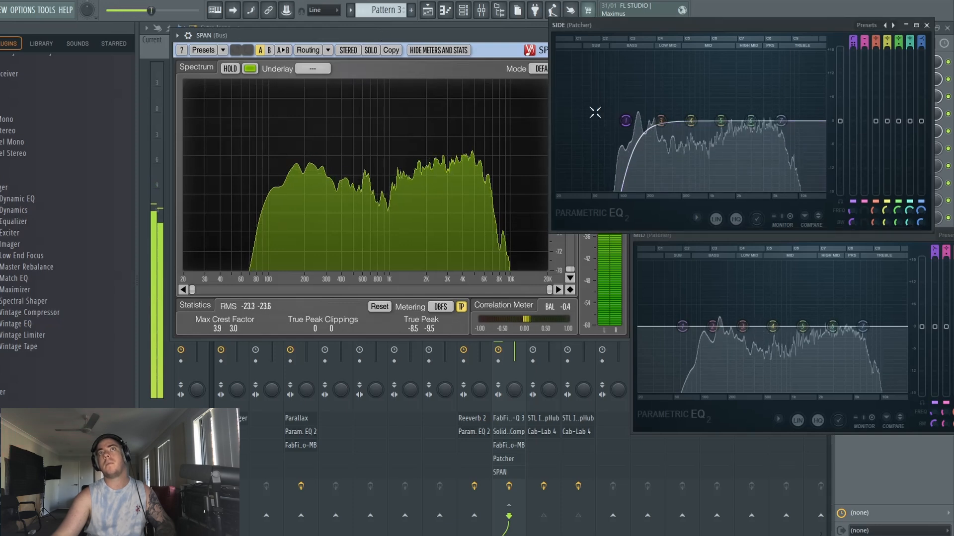
pyautogui.moveTo(640, 120); pyautogui.dragTo(631, 121)
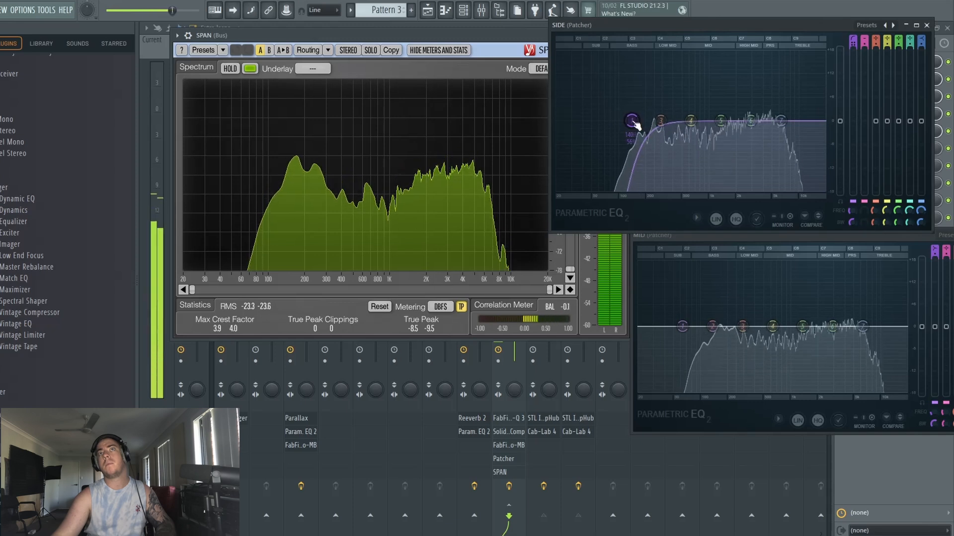
pyautogui.moveTo(633, 122); pyautogui.dragTo(633, 122)
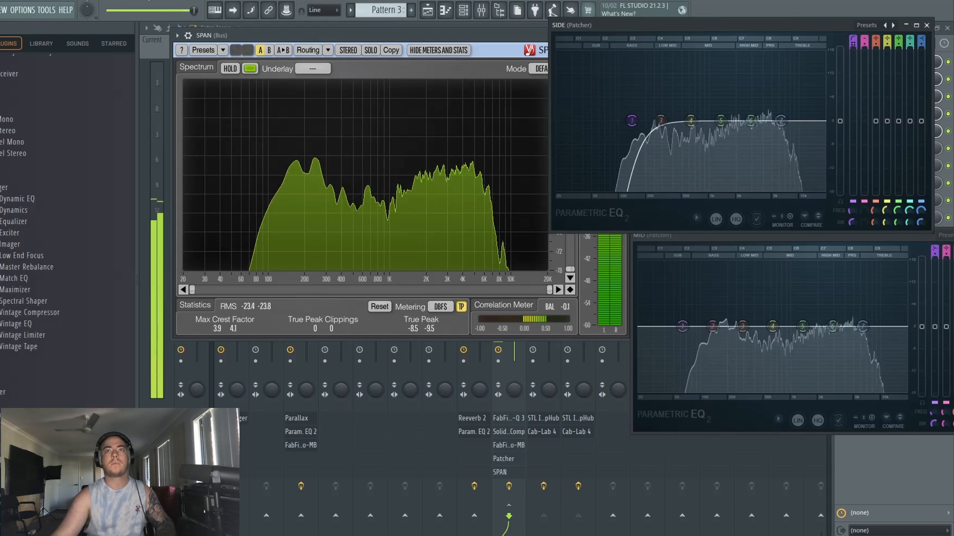
pyautogui.press('space')
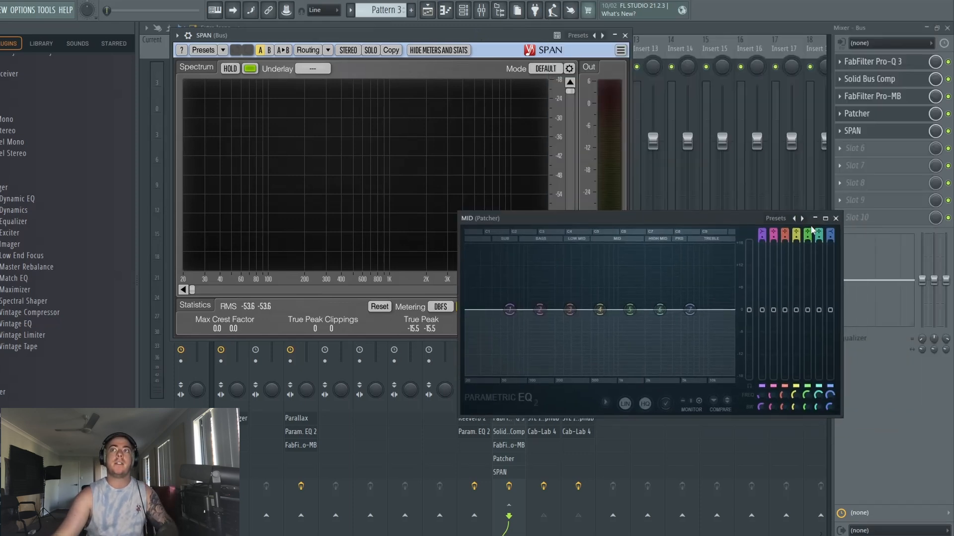
# Step: Close the MID EQ window and delete SPAN from the Bus track's effect slots
pyautogui.click(837, 220)
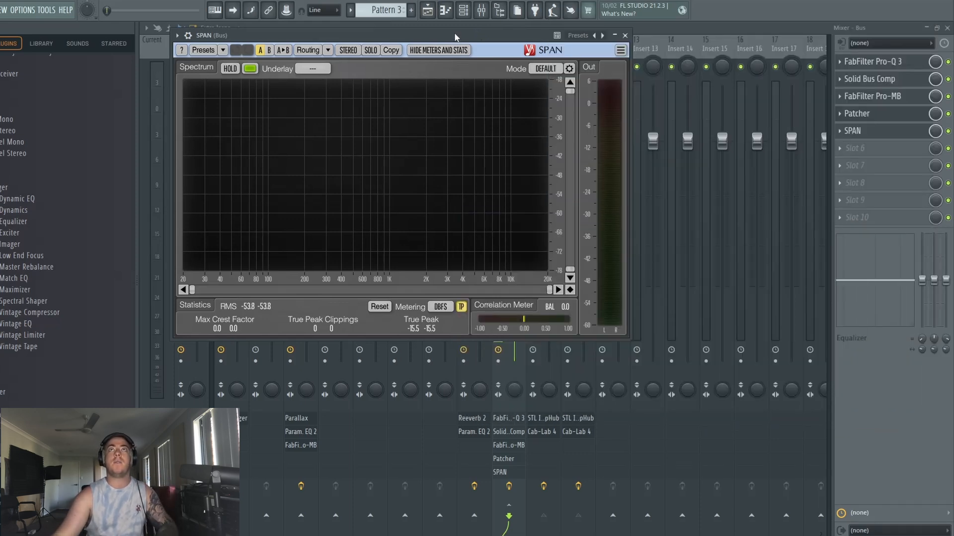
pyautogui.moveTo(456, 35); pyautogui.dragTo(457, 58)
pyautogui.rightClick(829, 133)
pyautogui.click(856, 151)
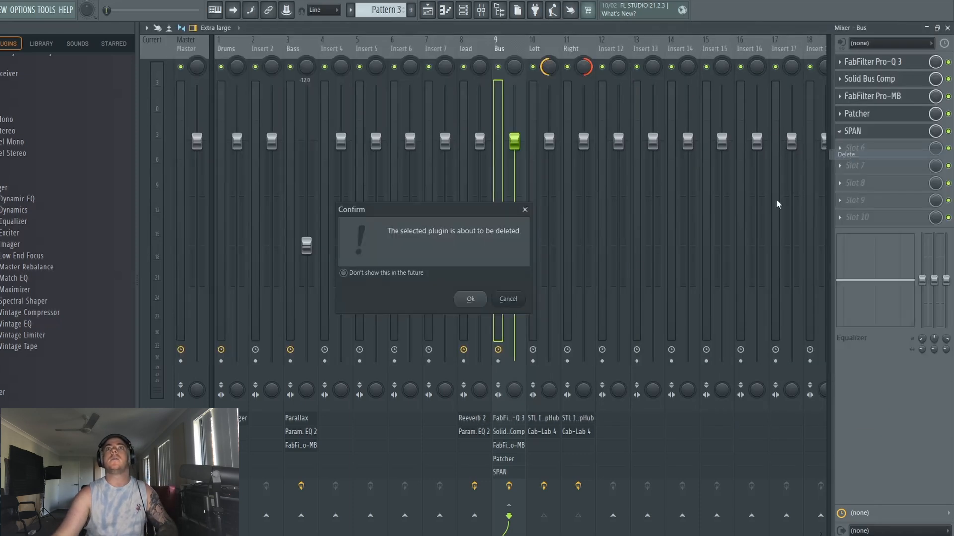
pyautogui.click(473, 298)
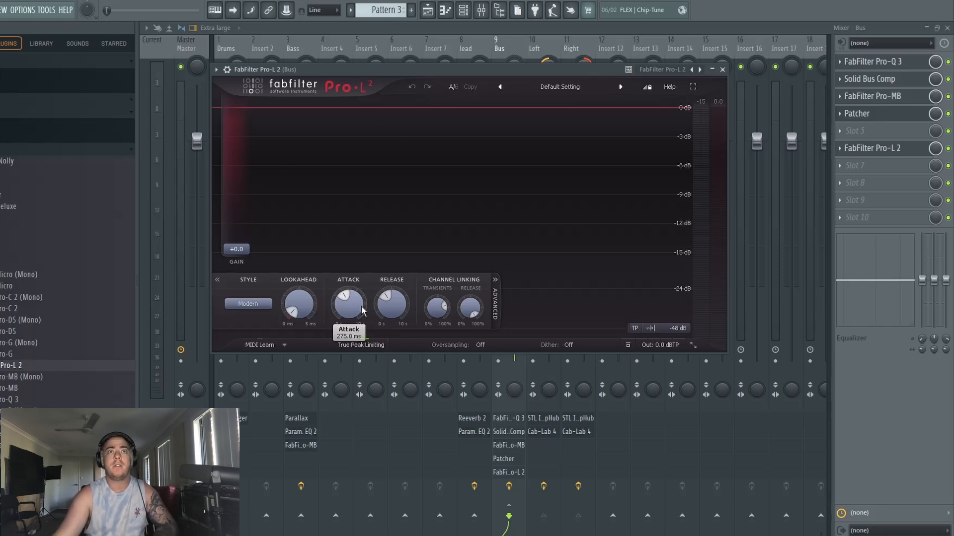
# Step: Configure the Pro-L 2 limiter with maximum attack, minimum release, true peak limiting off and 8x oversampling
pyautogui.moveTo(356, 305); pyautogui.dragTo(370, 130)
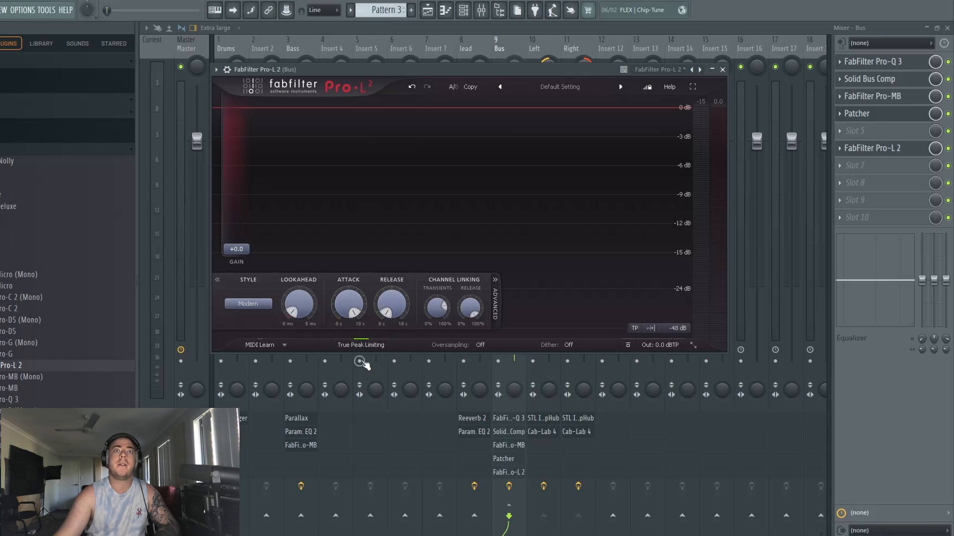
pyautogui.click(481, 344)
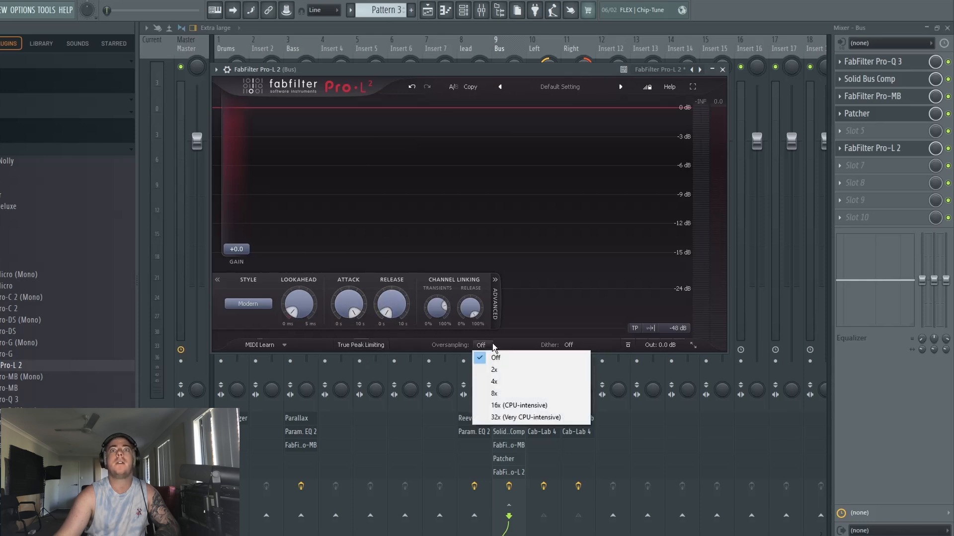
pyautogui.press('Escape')
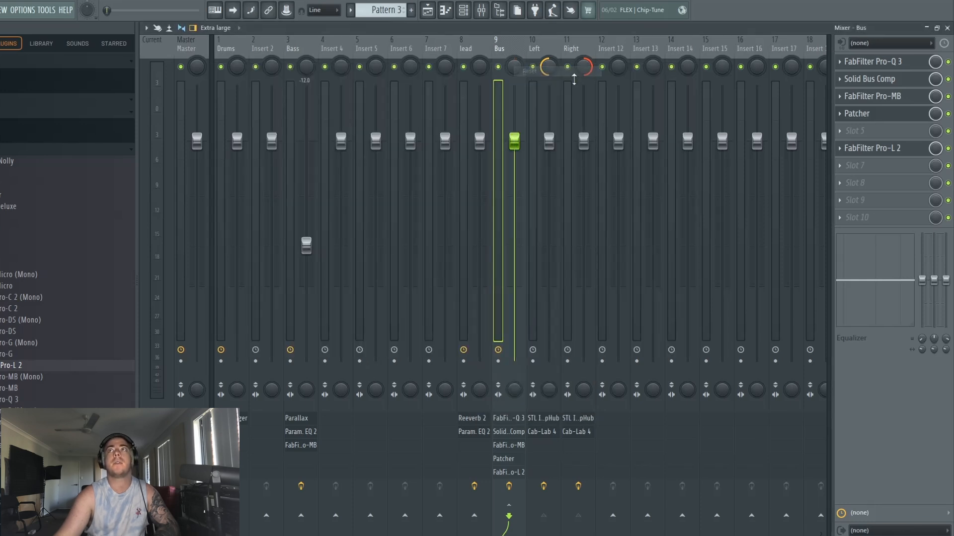
pyautogui.click(869, 148)
pyautogui.moveTo(476, 73); pyautogui.dragTo(472, 23)
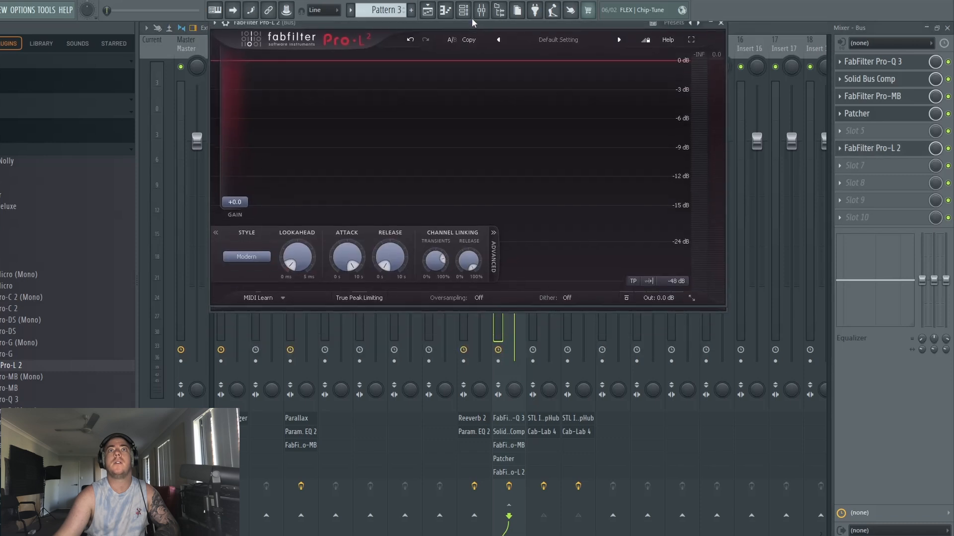
pyautogui.click(480, 296)
pyautogui.click(507, 340)
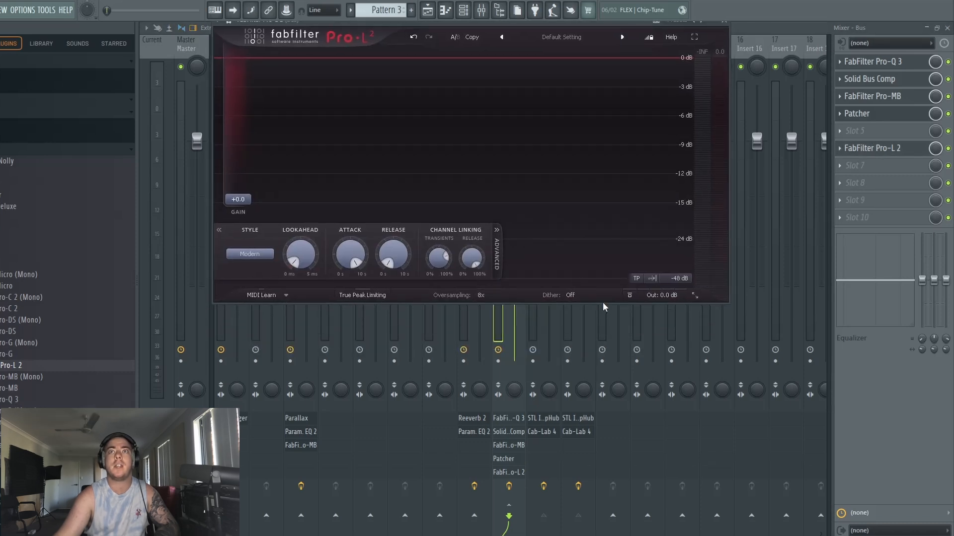
# Step: Set Pro-L 2's channel linking to 0% for both transients and release
pyautogui.moveTo(440, 251); pyautogui.dragTo(440, 231)
pyautogui.doubleClick(441, 258)
pyautogui.write('0')
pyautogui.press('Return')
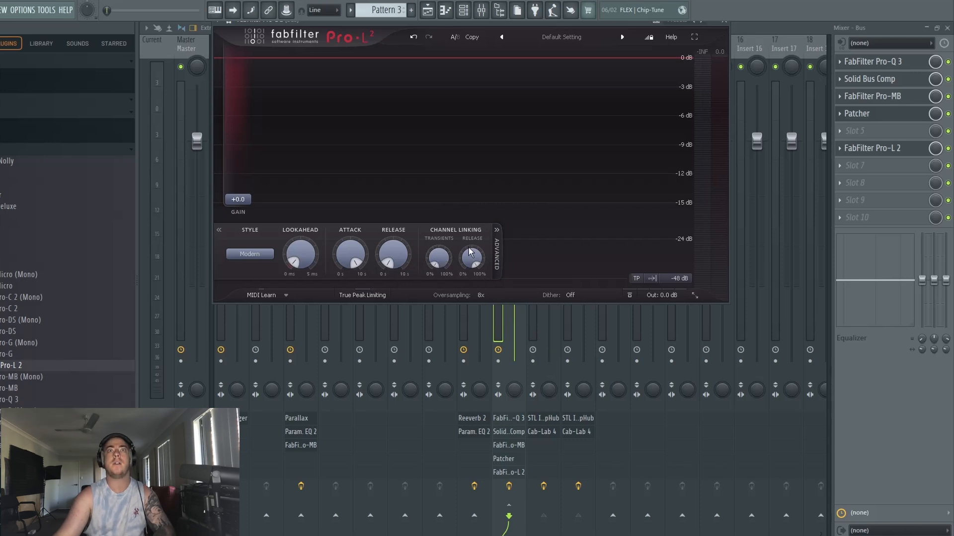
pyautogui.doubleClick(471, 254)
pyautogui.write('0')
pyautogui.press('Return')
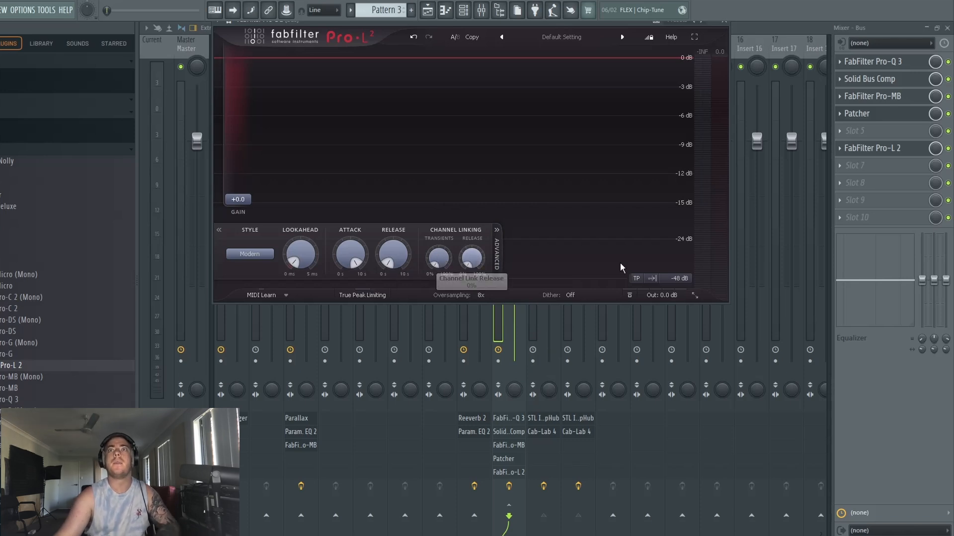
# Step: Turn on 1:1 unity gain in Pro-L 2's output options and move its window fully into view
pyautogui.moveTo(666, 304)
pyautogui.click(668, 283)
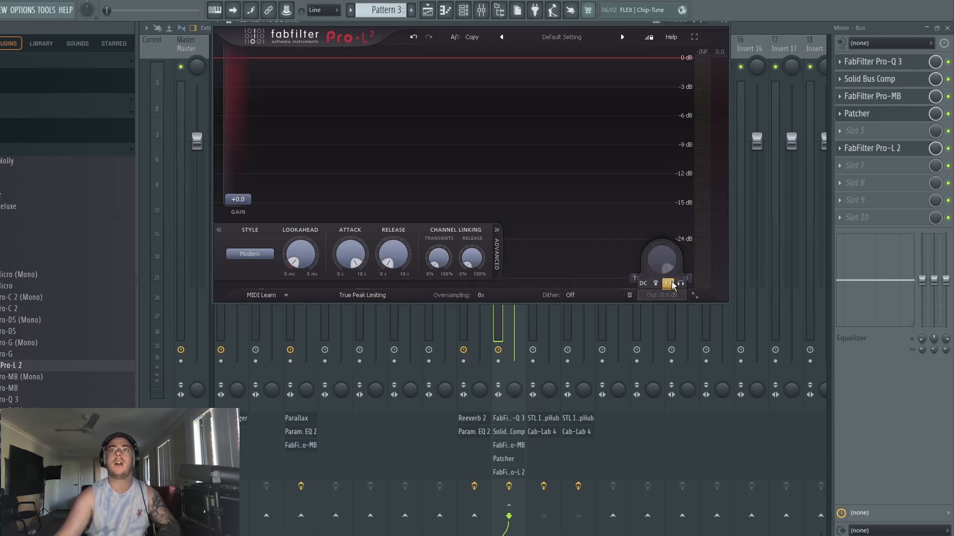
pyautogui.moveTo(607, 34); pyautogui.dragTo(621, 71)
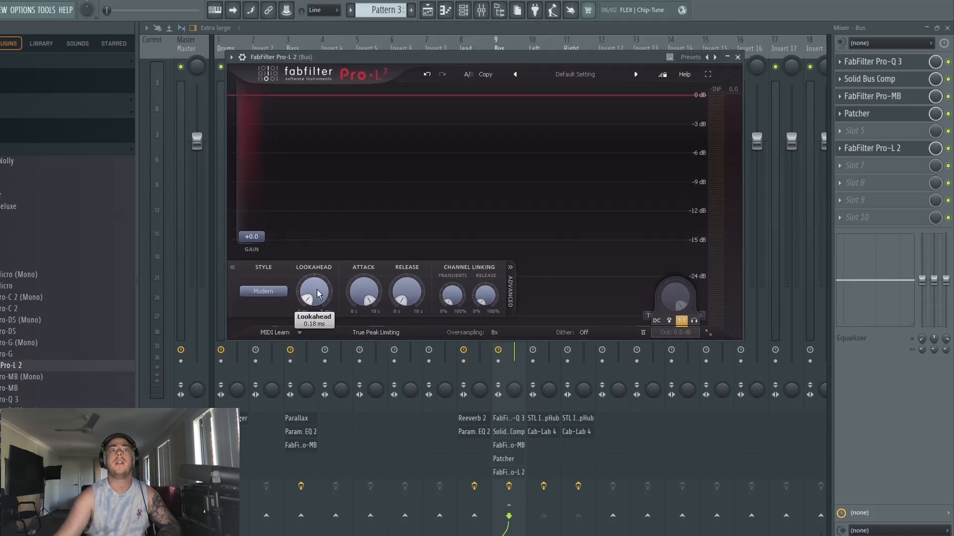
# Step: Set Pro-L 2's limiting style to Aggressive and its gain to +11.0 dB while playing back the guitars
pyautogui.click(263, 292)
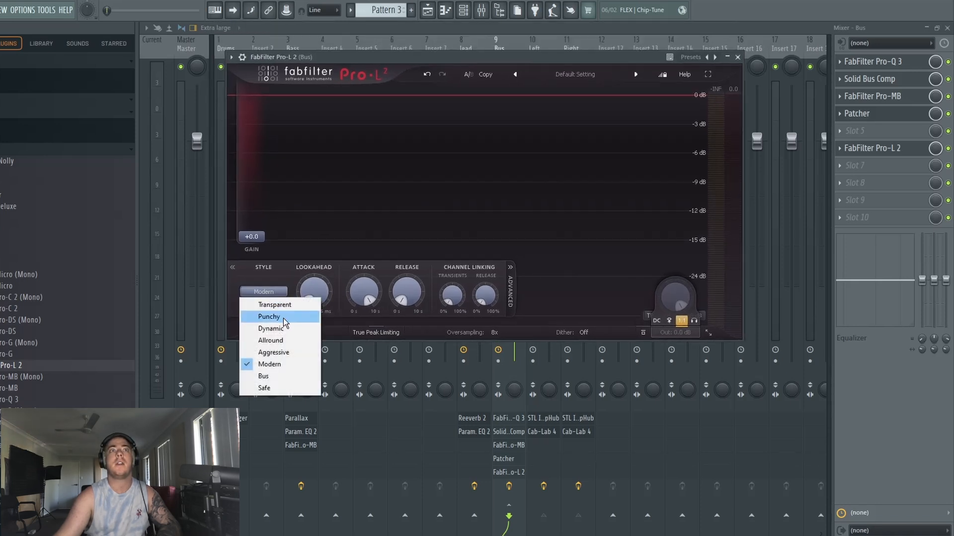
pyautogui.click(286, 352)
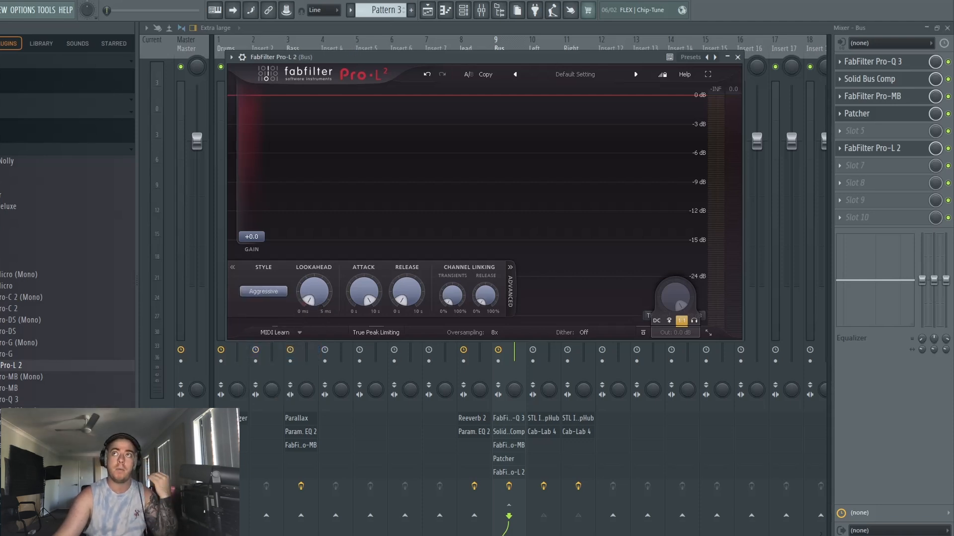
pyautogui.press('space')
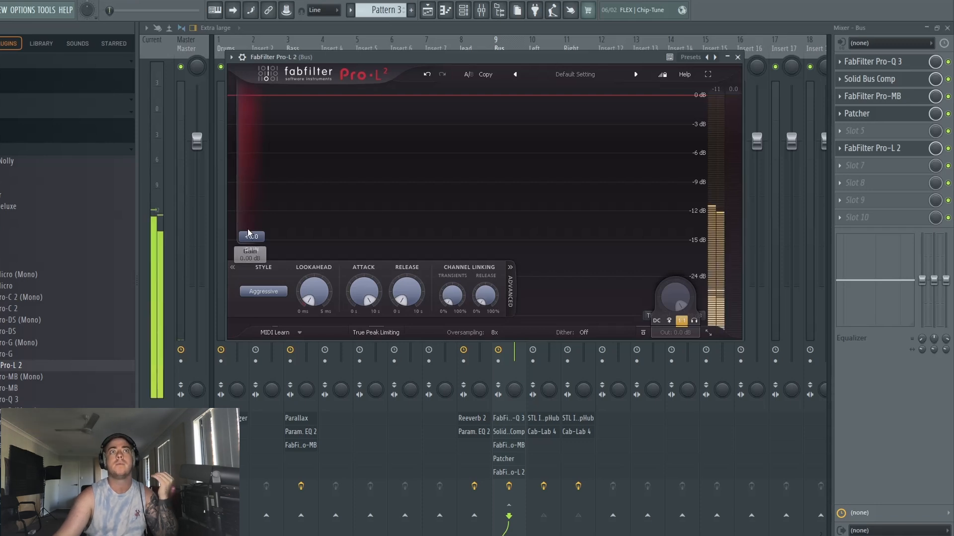
pyautogui.moveTo(251, 236); pyautogui.dragTo(255, 174)
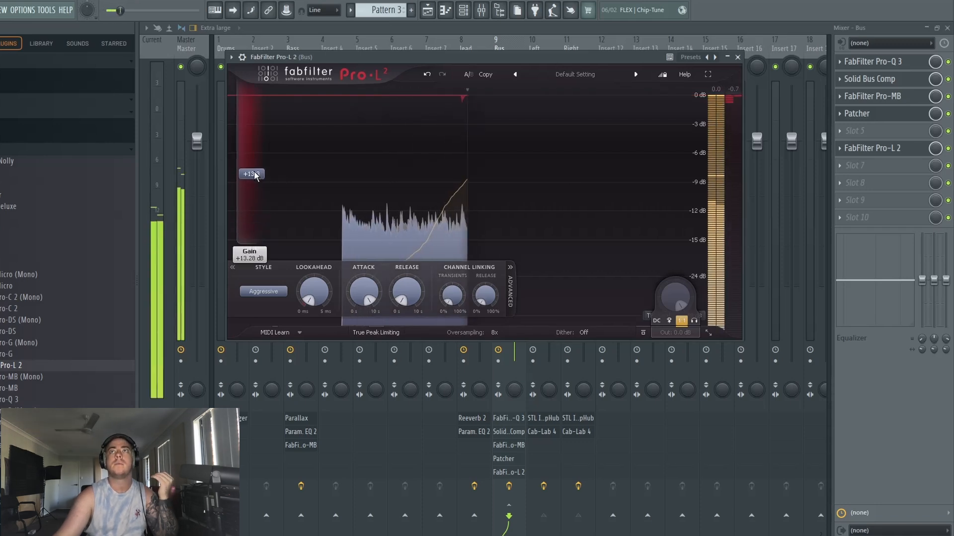
pyautogui.write('12')
pyautogui.press('Return')
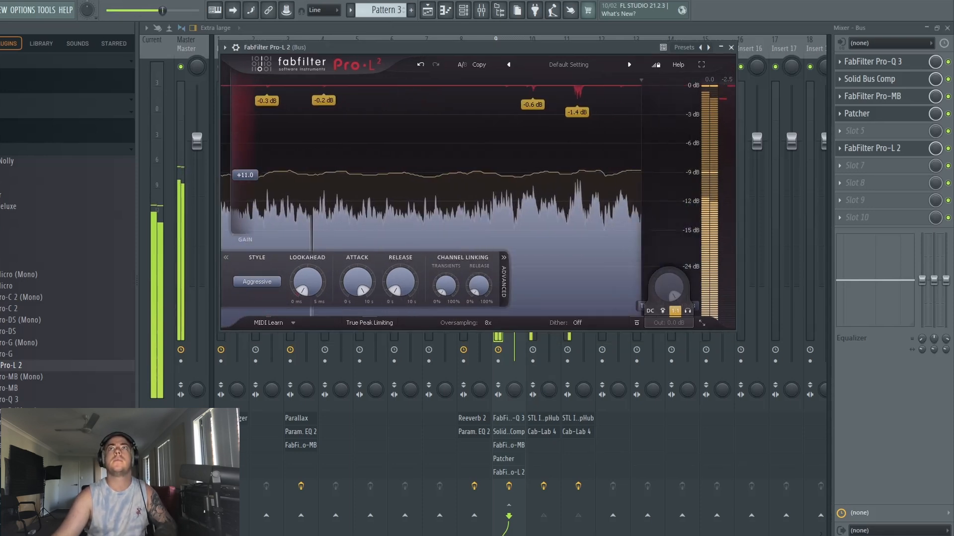
pyautogui.press('space')
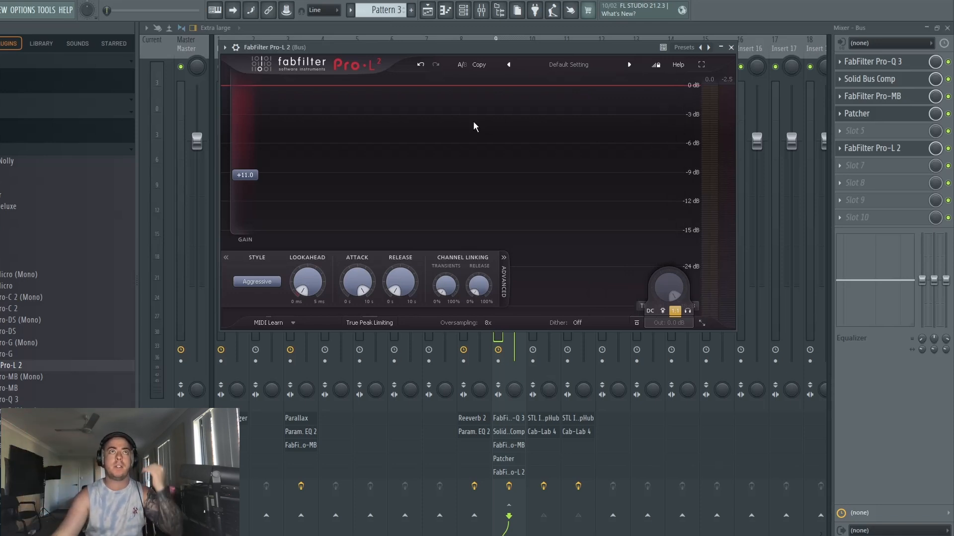
pyautogui.moveTo(499, 51); pyautogui.dragTo(512, 51)
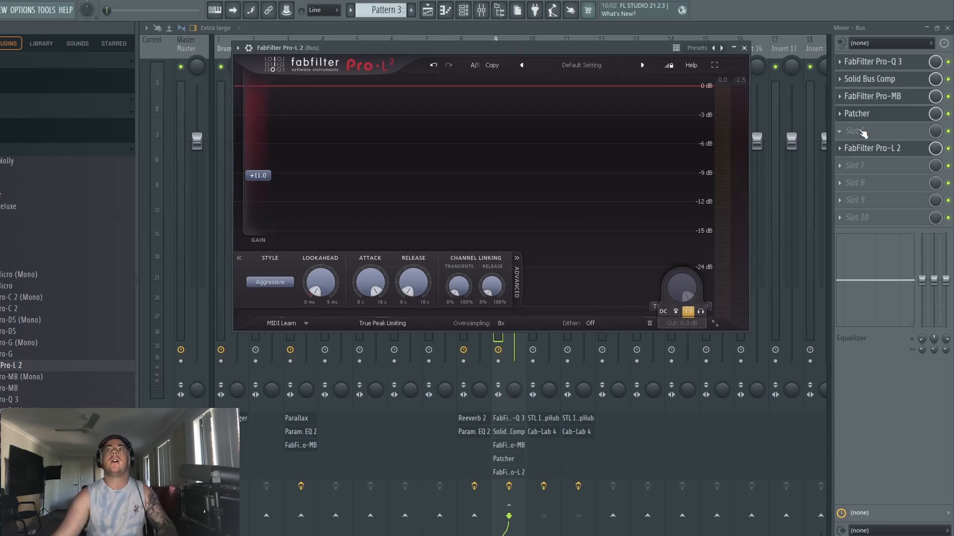
# Step: Insert Fruity parametric EQ 2 into slot 5 of the Bus track, before Pro-L 2, and start playback
pyautogui.click(854, 131)
pyautogui.click(723, 409)
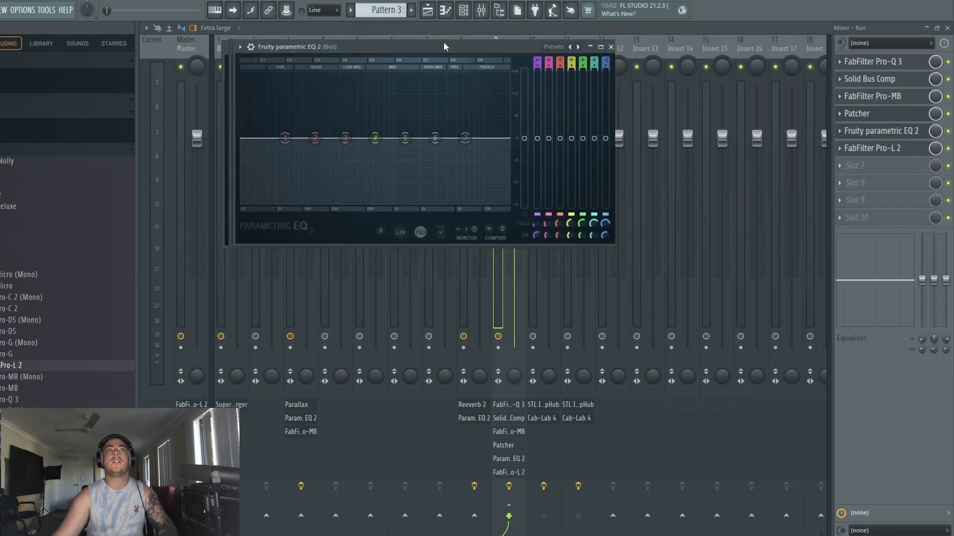
pyautogui.moveTo(342, 45); pyautogui.dragTo(373, 69)
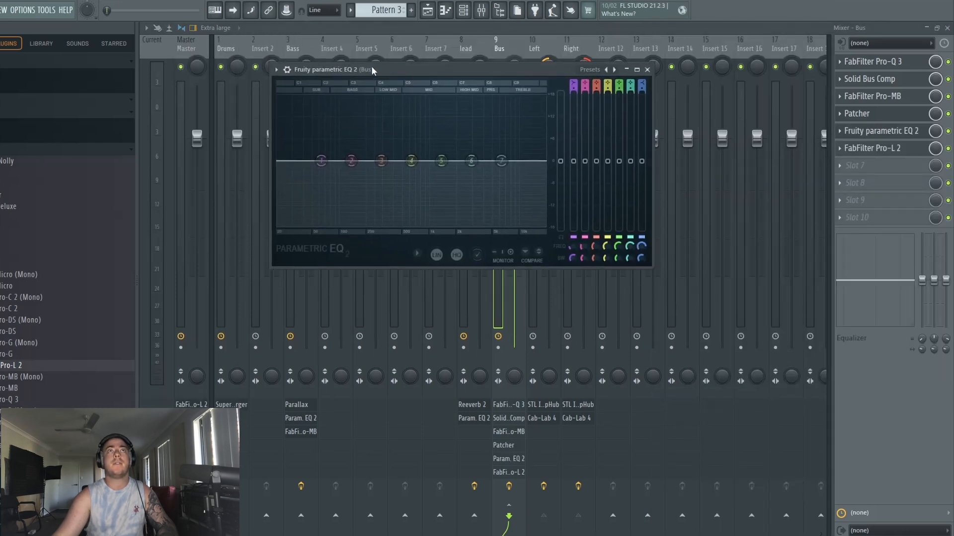
pyautogui.press('space')
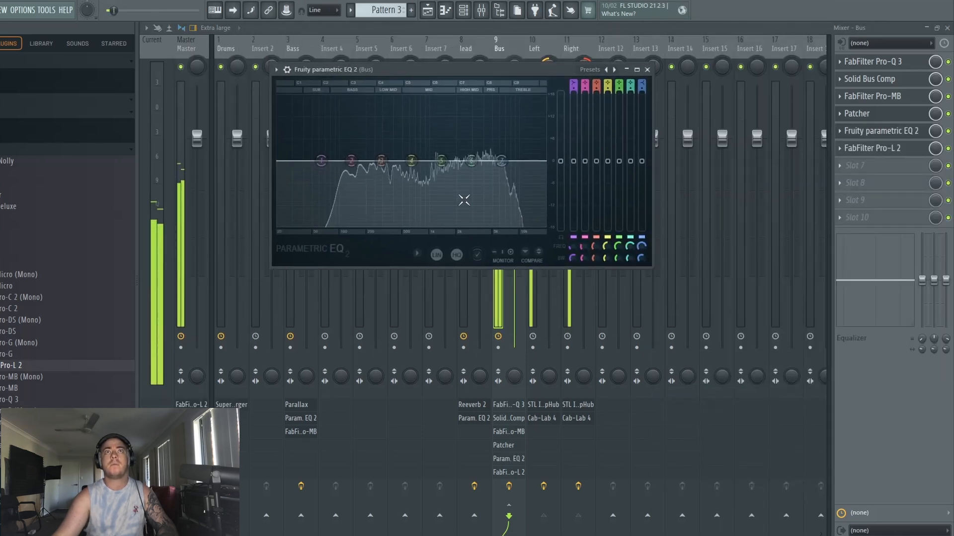
# Step: Sweep band 6 of the Bus parametric EQ into the presence range, cut it slightly, and disable band 7
pyautogui.moveTo(486, 160); pyautogui.dragTo(494, 133)
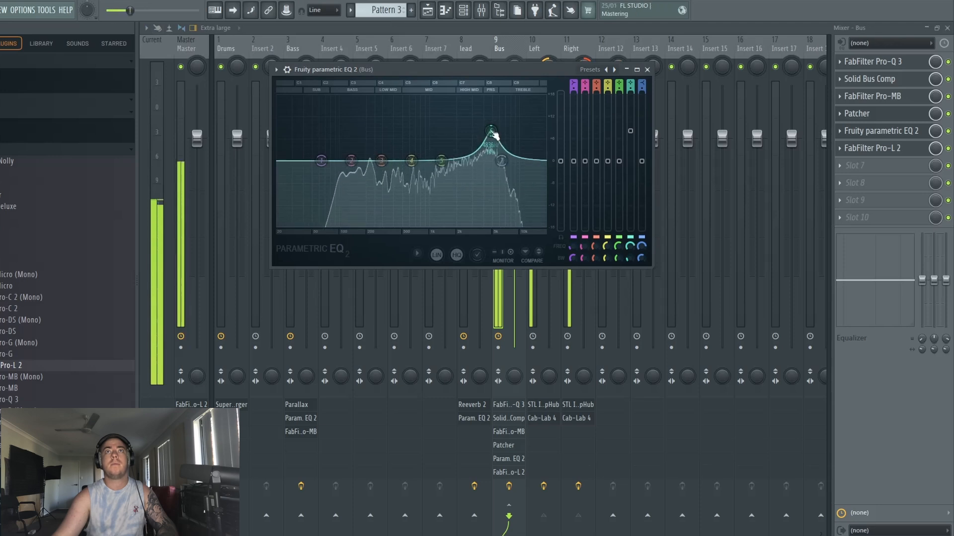
pyautogui.rightClick(501, 161)
pyautogui.moveTo(518, 189)
pyautogui.click(551, 187)
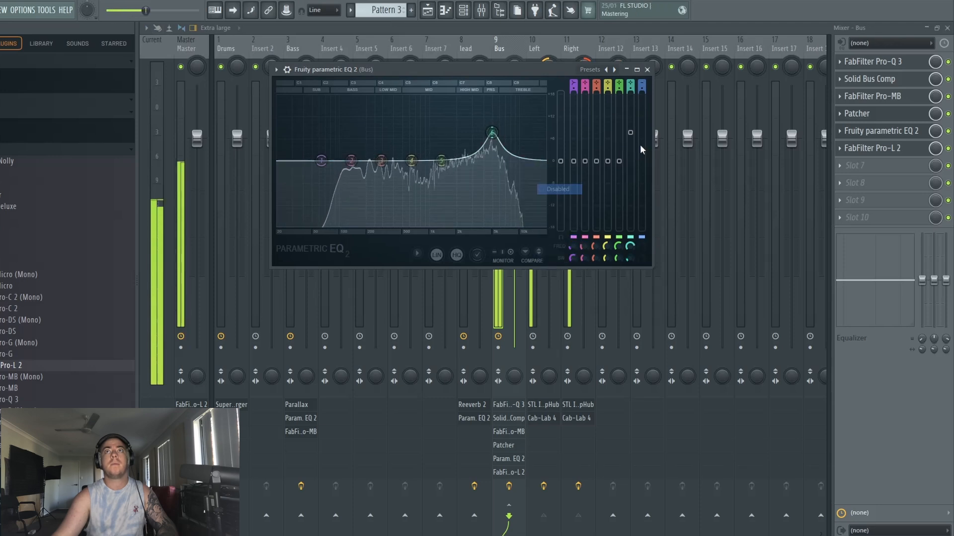
pyautogui.moveTo(631, 134); pyautogui.dragTo(631, 167)
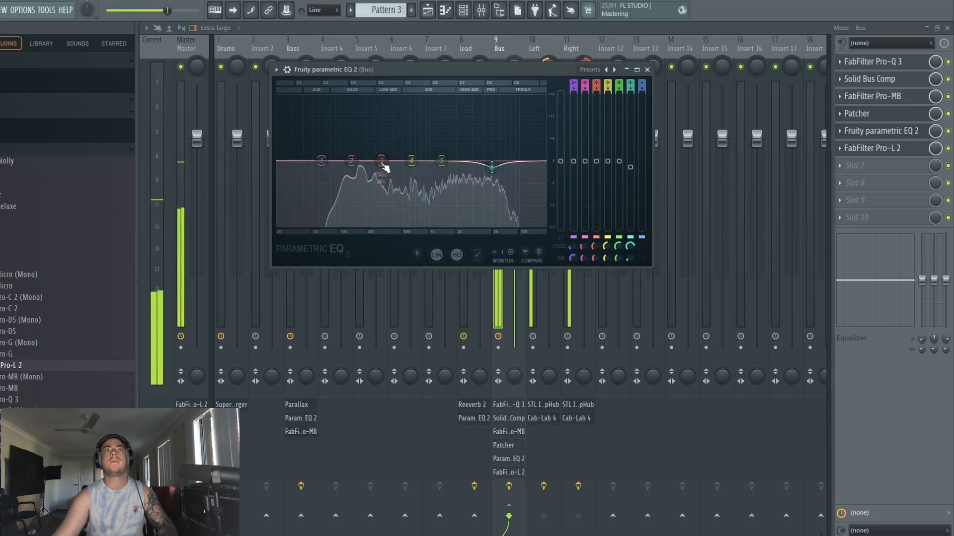
# Step: Cut band 2 slightly in the bass range, close the EQ window and compare the sound with the EQ bypassed and enabled
pyautogui.moveTo(351, 160)
pyautogui.mouseDown()
pyautogui.moveTo(367, 176)
pyautogui.moveTo(362, 138)
pyautogui.moveTo(379, 129)
pyautogui.moveTo(360, 131)
pyautogui.moveTo(353, 169)
pyautogui.mouseUp()
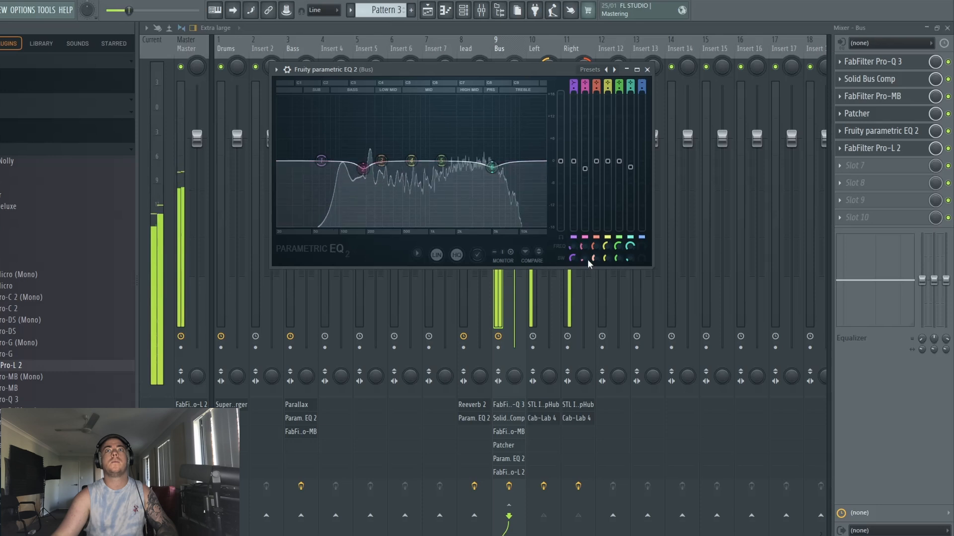
pyautogui.click(915, 131)
pyautogui.click(948, 131)
pyautogui.click(948, 131)
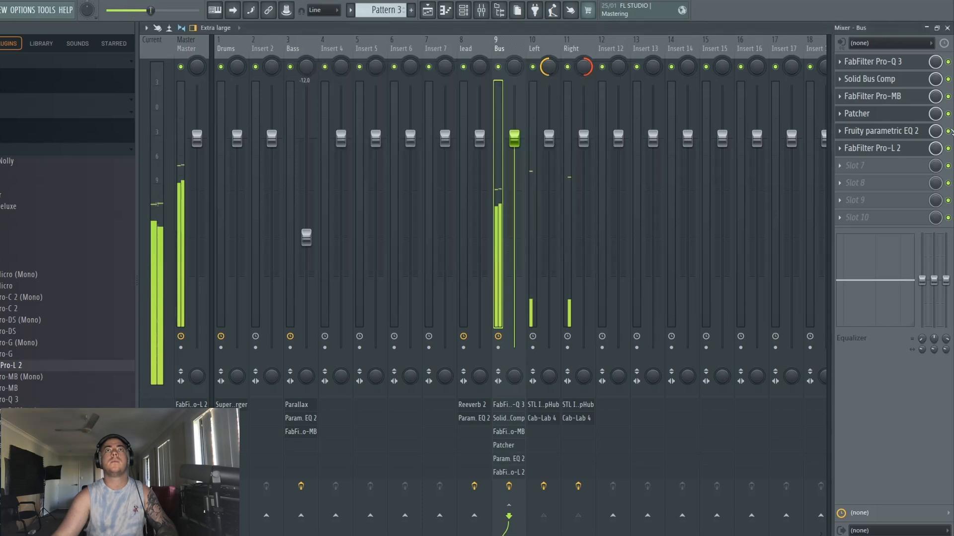
# Step: Bring the bass into playback from the playlist, set the Bass mixer track's level to -6.0 dB and return to the playlist
pyautogui.click(420, 13)
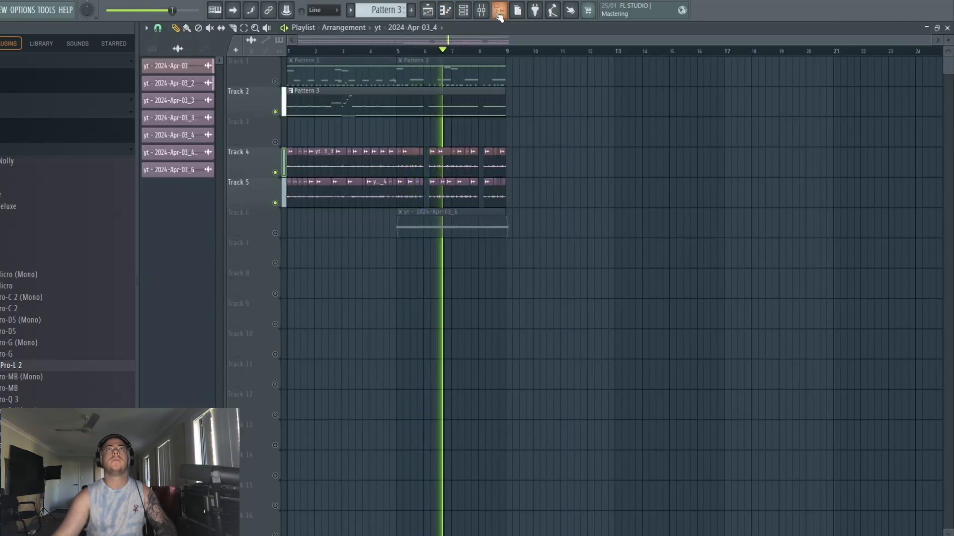
pyautogui.click(481, 10)
pyautogui.click(301, 44)
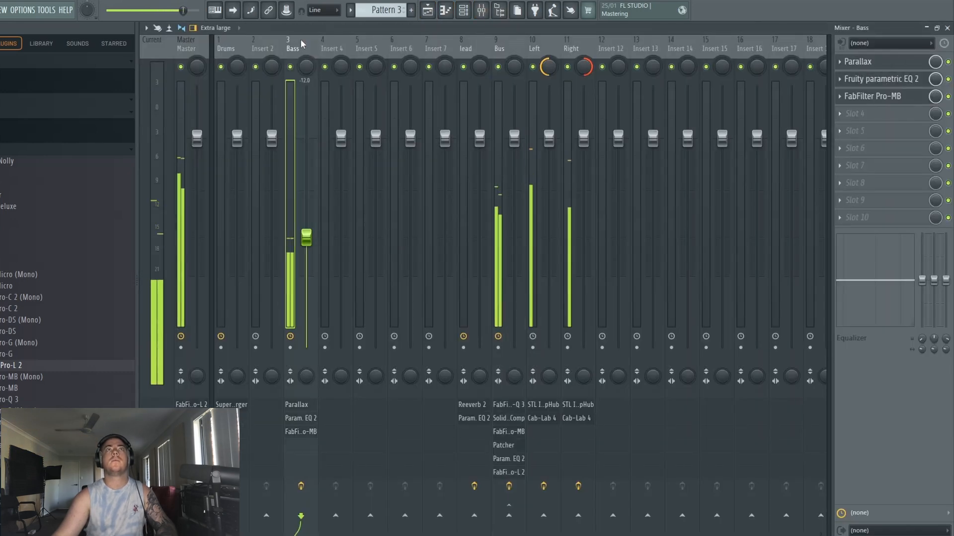
pyautogui.moveTo(306, 238); pyautogui.dragTo(307, 192)
pyautogui.rightClick(306, 192)
pyautogui.click(360, 353)
pyautogui.write('0')
pyautogui.press('Return')
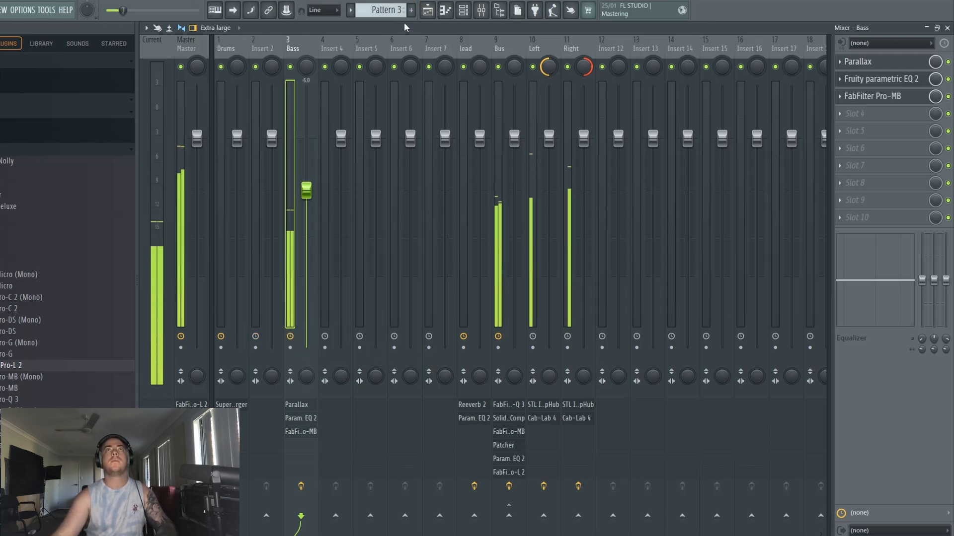
pyautogui.click(427, 11)
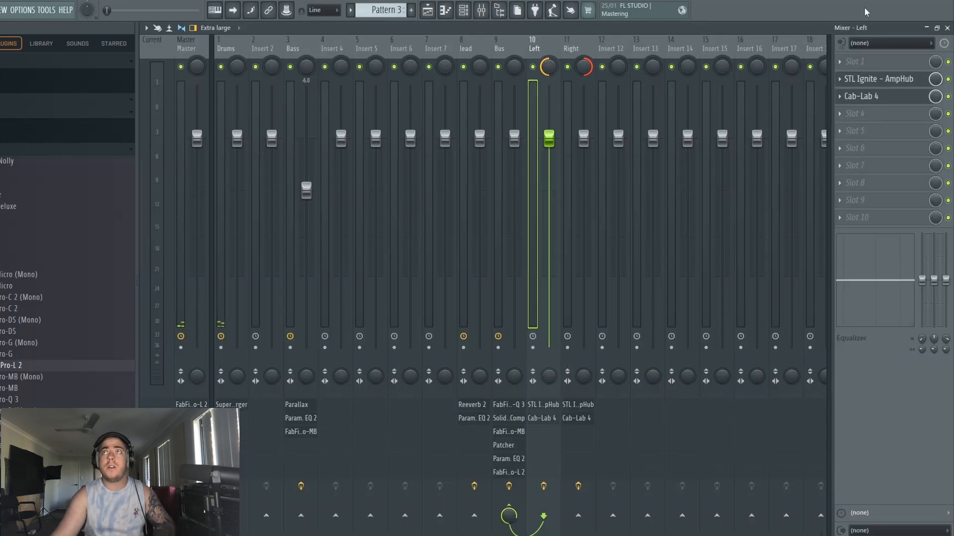
# Step: Insert Fruity parametric EQ 2 into slot 1 of the Left track, ahead of STL Ignite - AmpHub
pyautogui.click(863, 61)
pyautogui.click(723, 414)
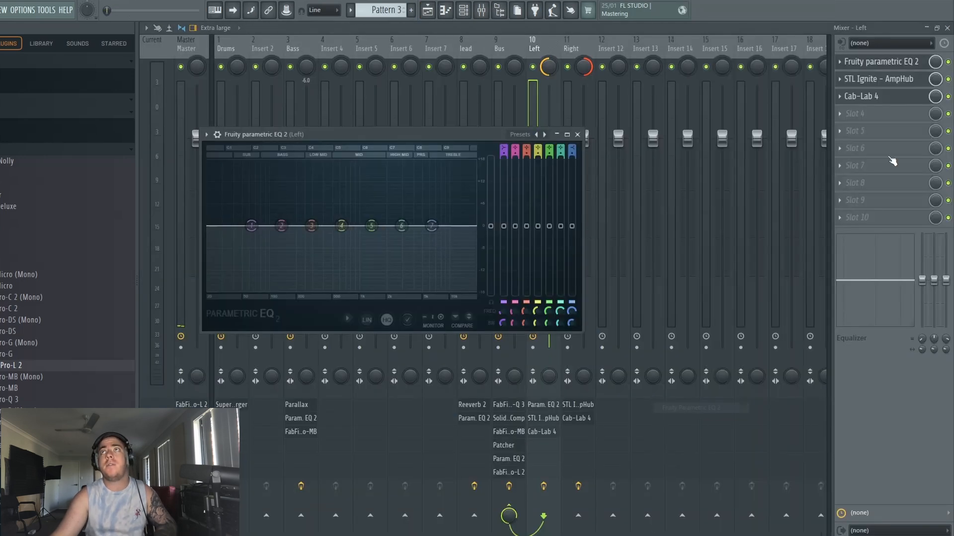
pyautogui.click(895, 82)
pyautogui.click(867, 64)
# Step: Try an example pre-amp EQ curve on the Left track, cutting band 3 and boosting band 6
pyautogui.moveTo(312, 226); pyautogui.dragTo(334, 174)
pyautogui.rightClick(334, 174)
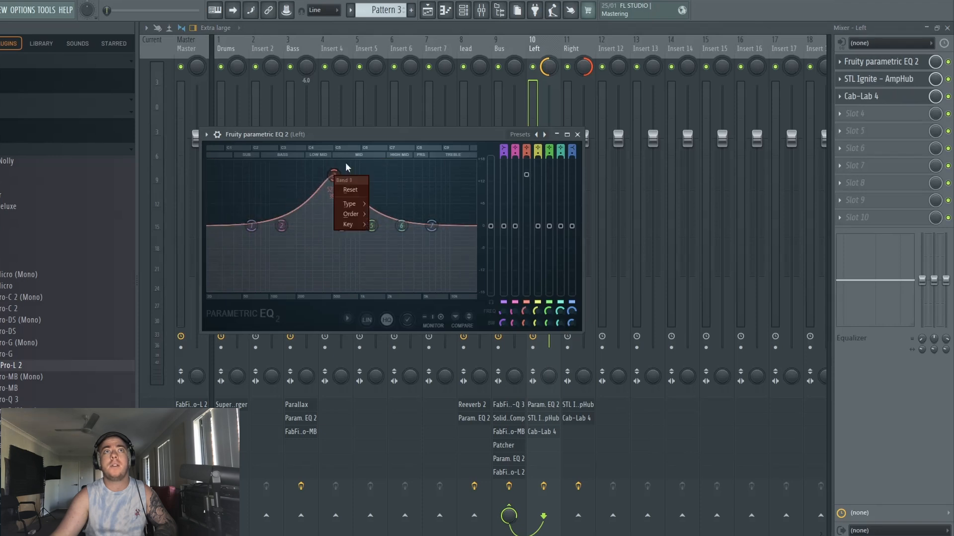
pyautogui.click(350, 190)
pyautogui.moveTo(312, 226)
pyautogui.mouseDown()
pyautogui.moveTo(300, 240)
pyautogui.moveTo(308, 244)
pyautogui.mouseUp()
pyautogui.moveTo(403, 238); pyautogui.dragTo(391, 194)
pyautogui.moveTo(491, 226); pyautogui.dragTo(491, 189)
pyautogui.rightClick(490, 189)
pyautogui.click(502, 197)
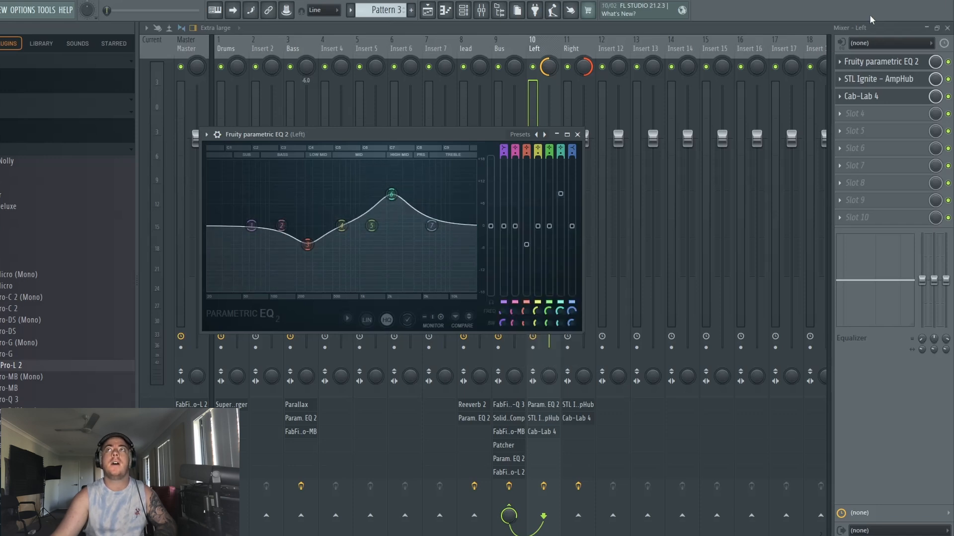
# Step: Delete Fruity parametric EQ 2 from slot 1 of the Left track
pyautogui.click(842, 62)
pyautogui.click(846, 85)
pyautogui.click(471, 299)
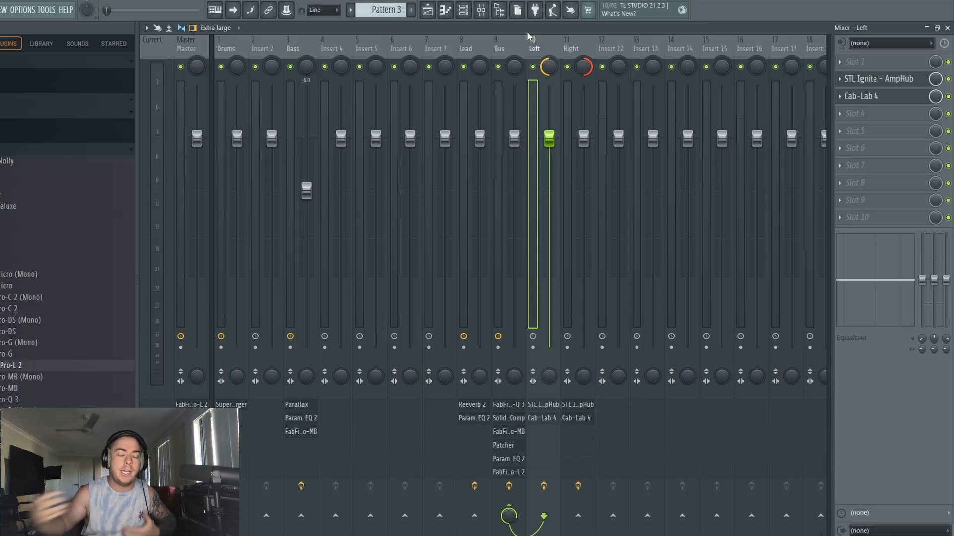
# Step: Try a narrow and a wide -30 dB bell cut in the Bus track's Pro-Q 3, and delete both bands
pyautogui.click(502, 54)
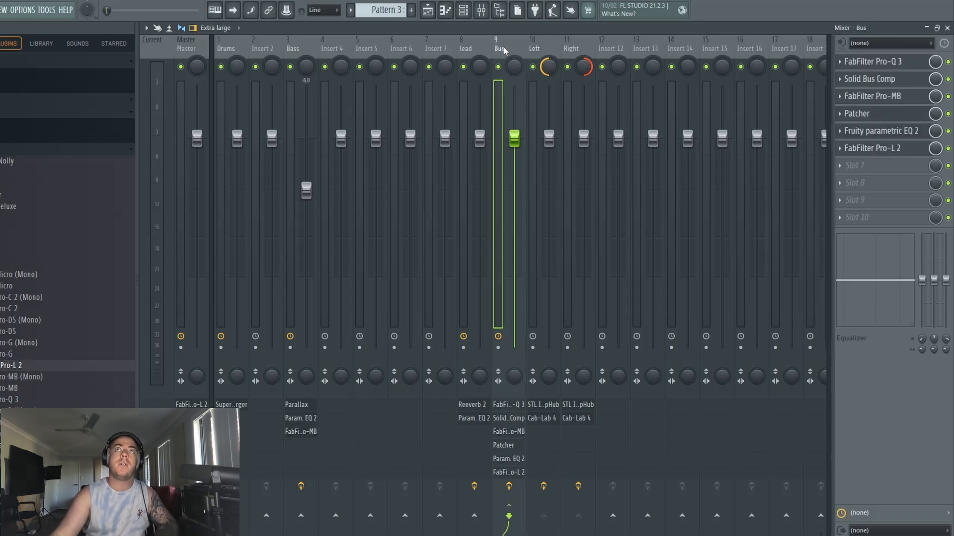
pyautogui.click(880, 65)
pyautogui.moveTo(507, 193); pyautogui.dragTo(535, 274)
pyautogui.scroll(5, 496, 112)
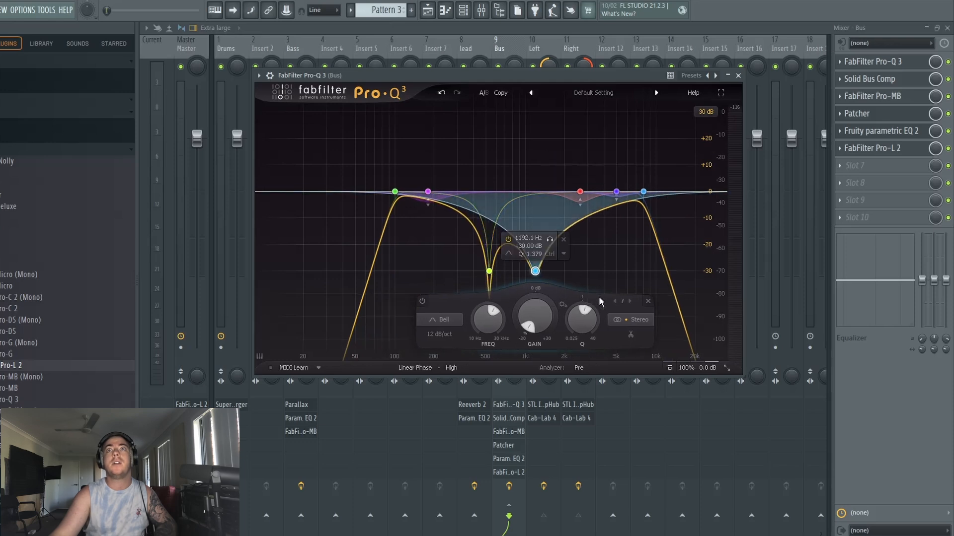
pyautogui.click(648, 301)
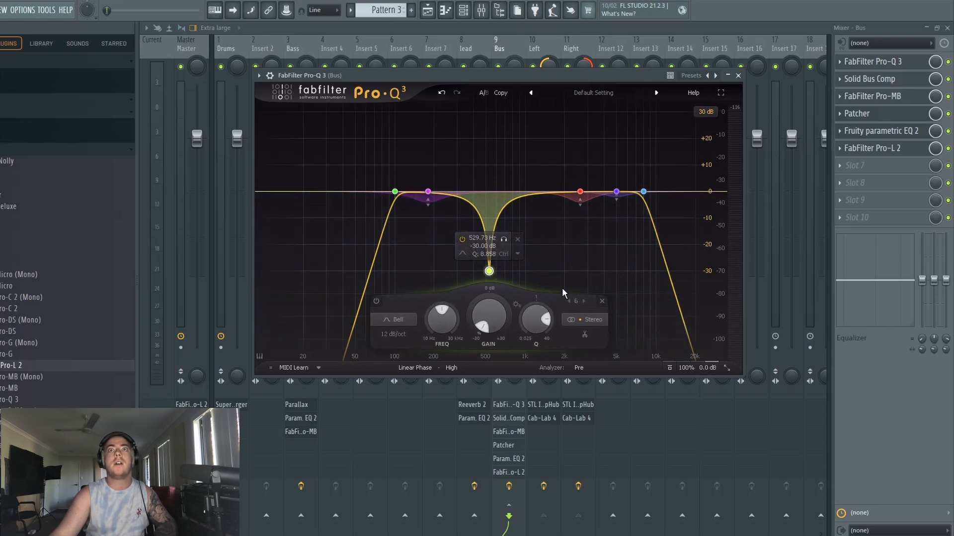
pyautogui.click(601, 301)
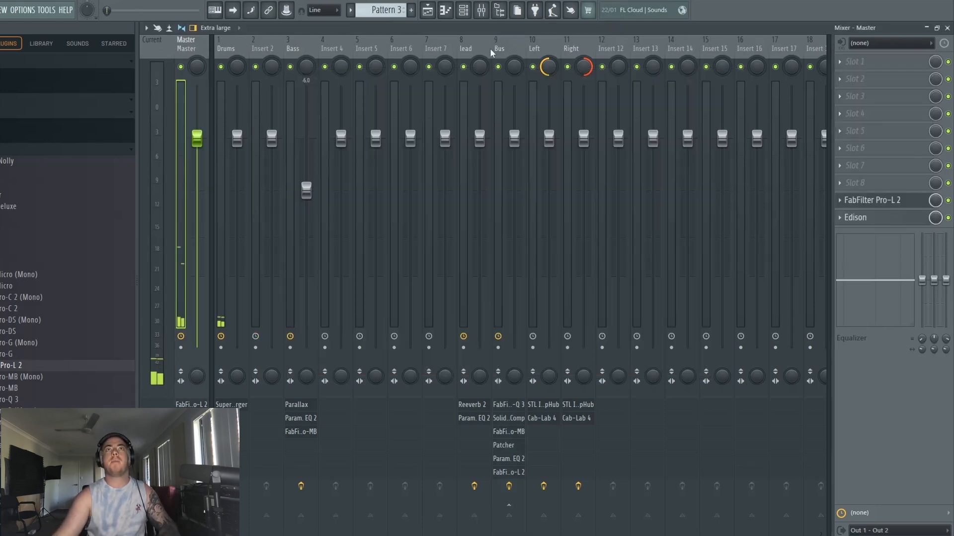
# Step: Review the effect chains on the Left, Right, Bus and Master mixer tracks
pyautogui.click(530, 43)
pyautogui.click(571, 45)
pyautogui.click(498, 44)
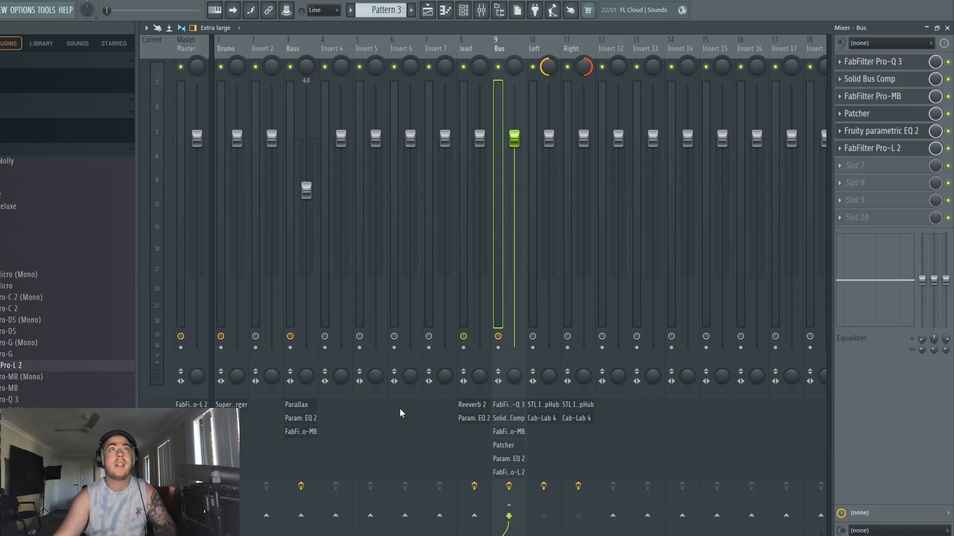
pyautogui.click(190, 47)
pyautogui.click(507, 43)
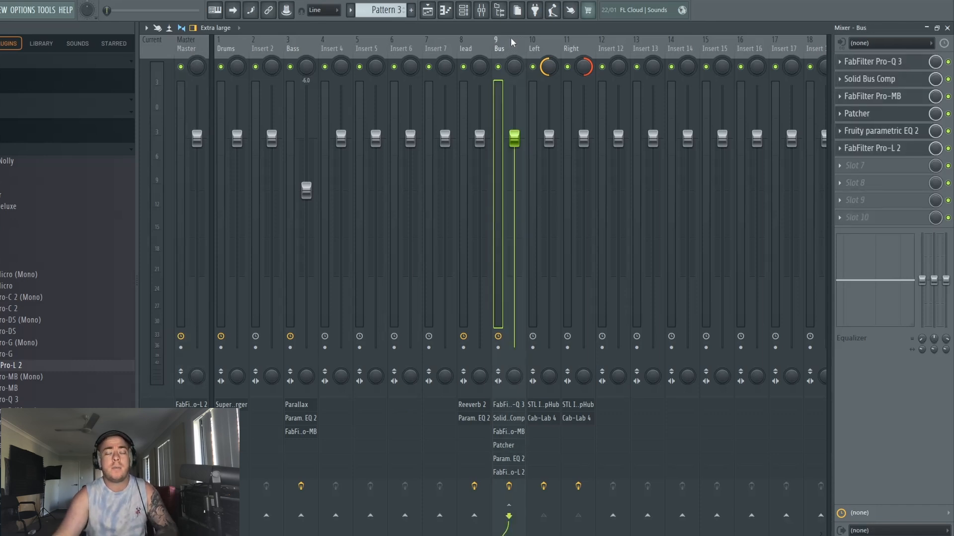
pyautogui.hotkey('alt', 'Tab')
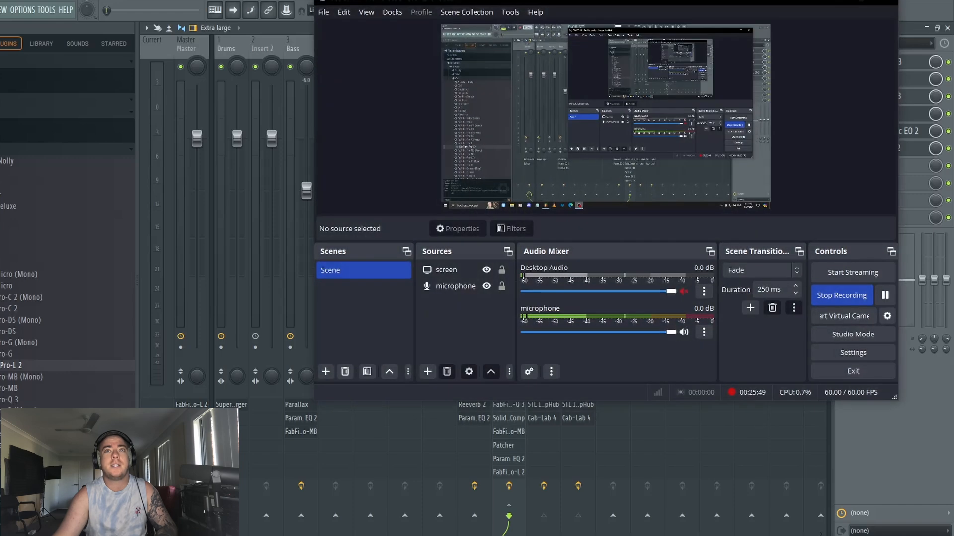